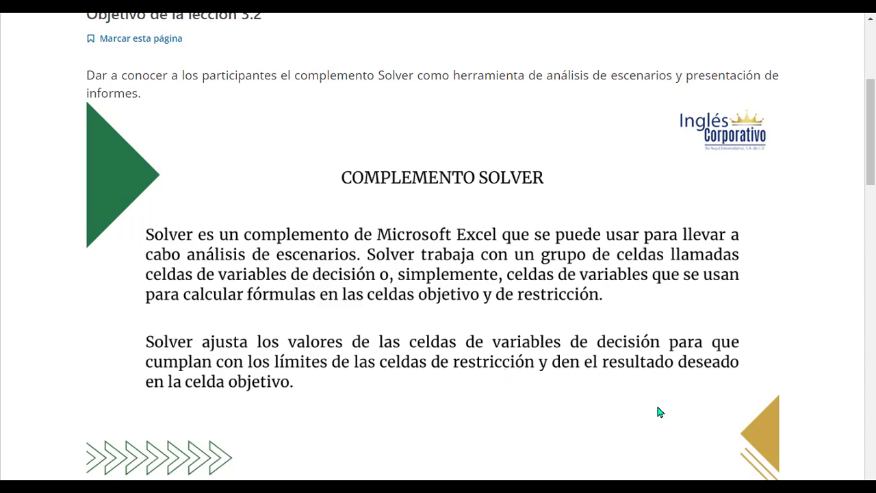
Scroll past the Complemento Solver slide to the '¿Cómo cargar el programa de complemento Solver?' checklist.
{"action": "scroll", "coordinate": [658, 409], "scroll_direction": "down", "scroll_amount": 1}
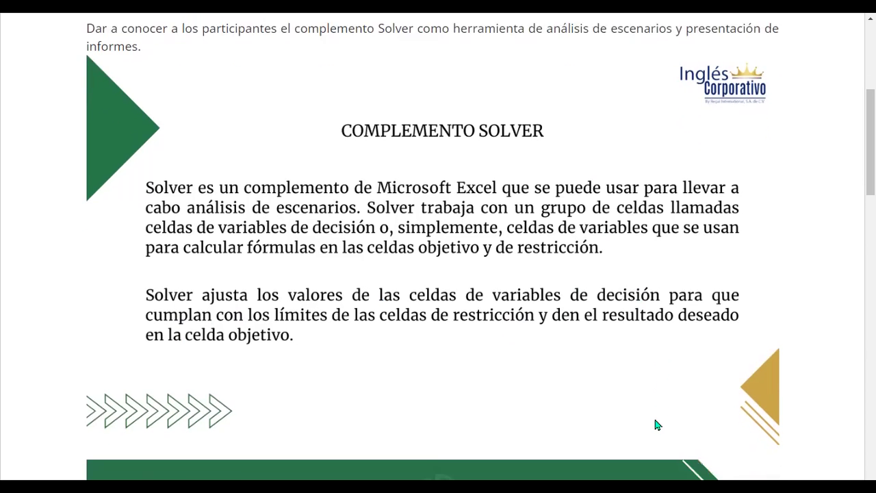
{"action": "scroll", "coordinate": [637, 367], "scroll_direction": "down", "scroll_amount": 1}
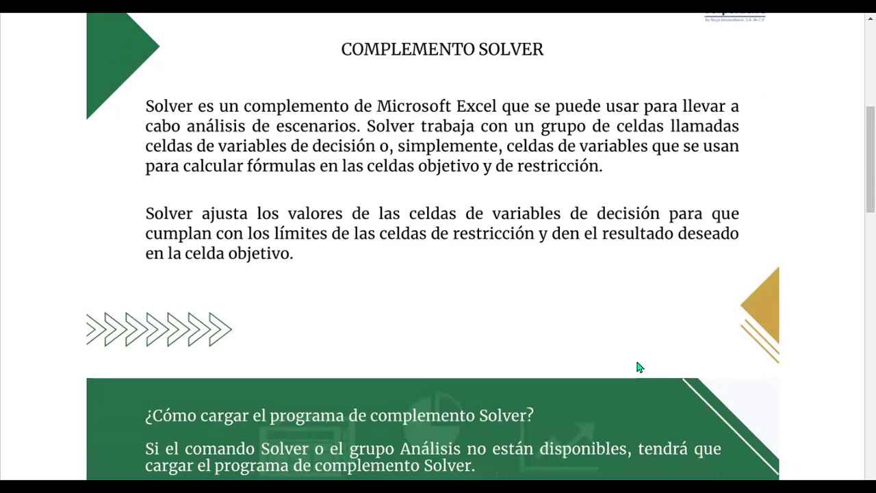
{"action": "scroll", "coordinate": [631, 334], "scroll_direction": "down", "scroll_amount": 2}
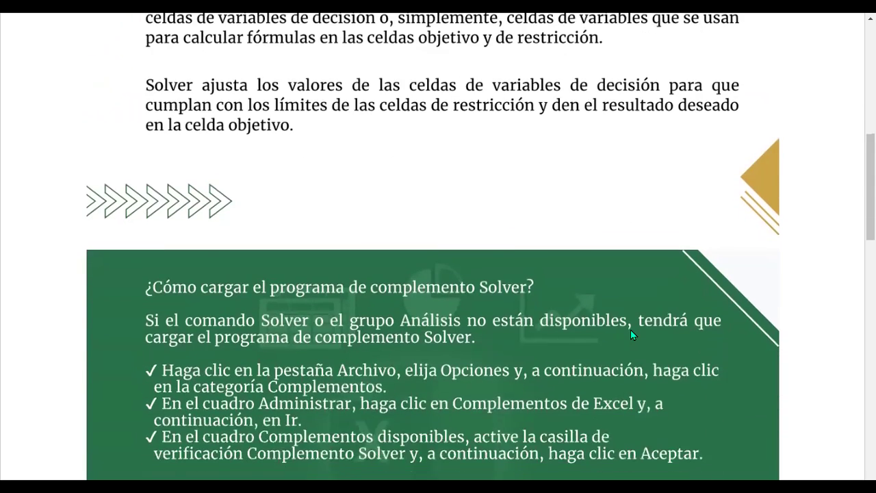
{"action": "scroll", "coordinate": [630, 330], "scroll_direction": "down", "scroll_amount": 1}
{"action": "scroll", "coordinate": [630, 329], "scroll_direction": "down", "scroll_amount": 1}
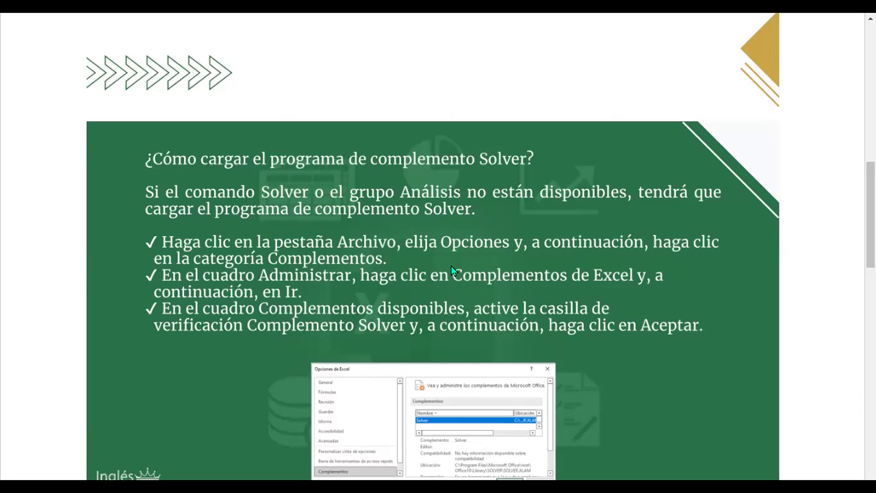
Scroll further until the 'Restricciones de Solver' heading appears below the green slide.
{"action": "scroll", "coordinate": [451, 269], "scroll_direction": "down", "scroll_amount": 1}
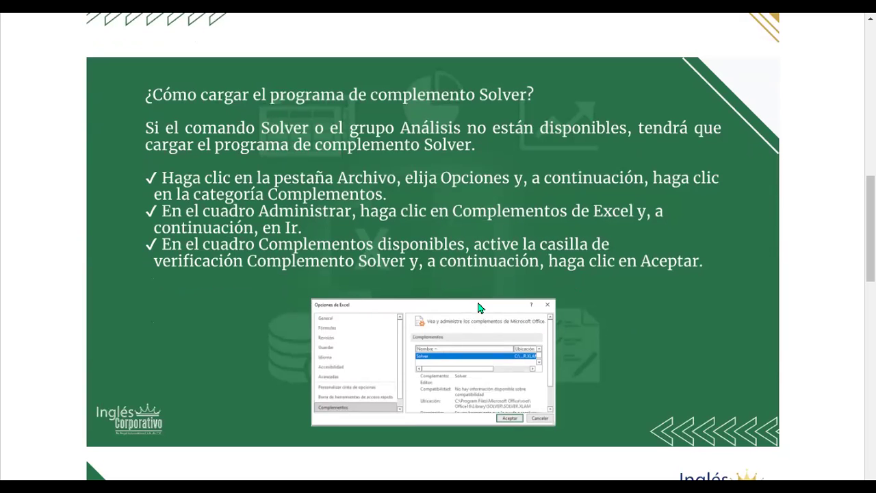
{"action": "scroll", "coordinate": [479, 307], "scroll_direction": "down", "scroll_amount": 1}
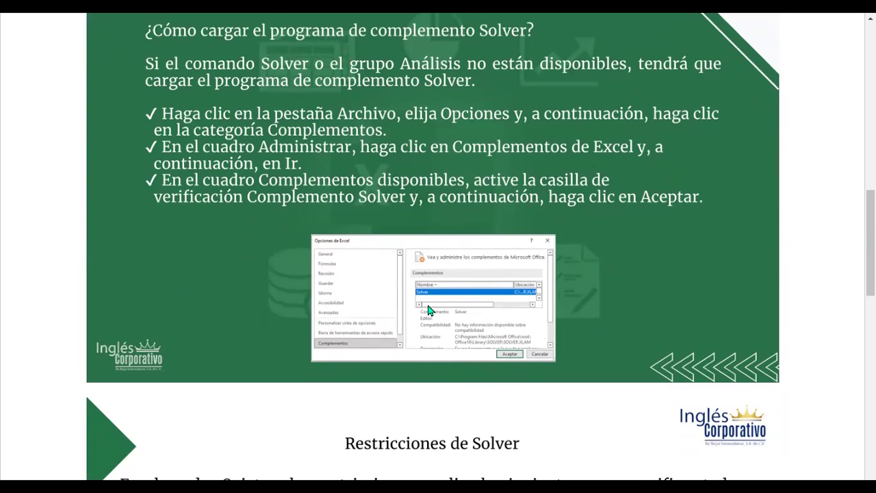
{"action": "scroll", "coordinate": [428, 305], "scroll_direction": "down", "scroll_amount": 2}
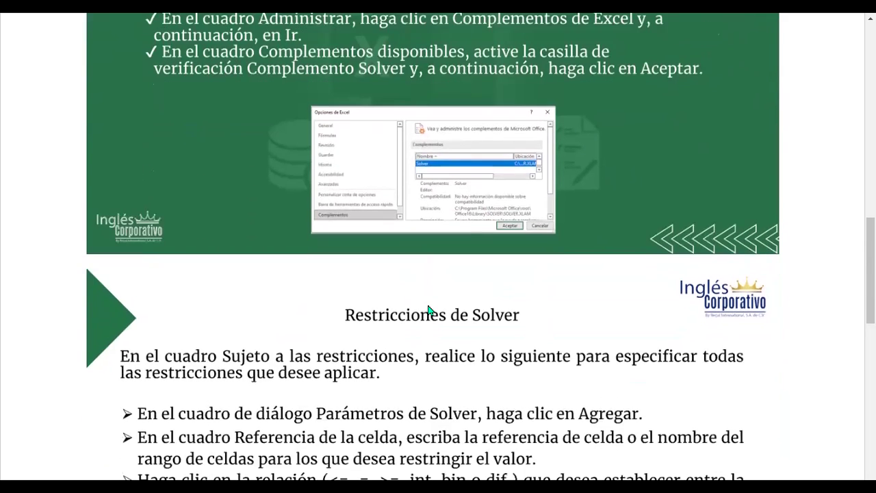
Scroll through the 'Restricciones de Solver' slide until all its constraint bullets are visible.
{"action": "scroll", "coordinate": [429, 309], "scroll_direction": "down", "scroll_amount": 1}
{"action": "scroll", "coordinate": [429, 310], "scroll_direction": "down", "scroll_amount": 1}
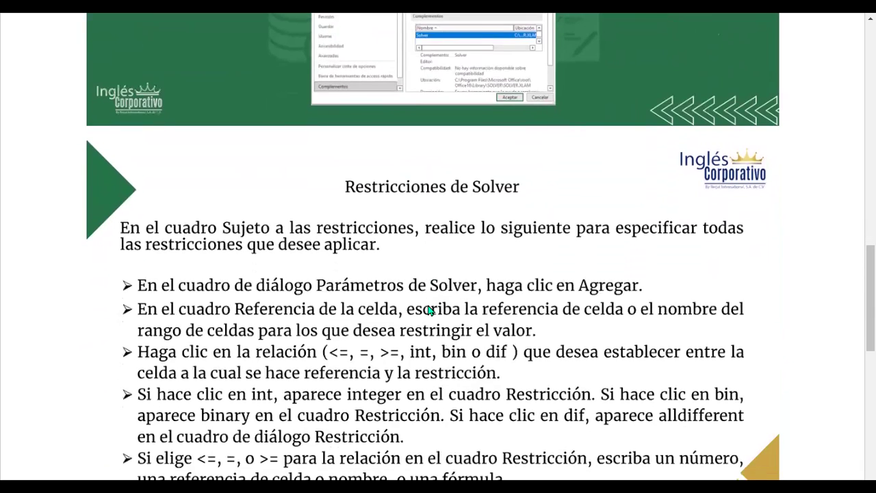
{"action": "scroll", "coordinate": [429, 310], "scroll_direction": "down", "scroll_amount": 1}
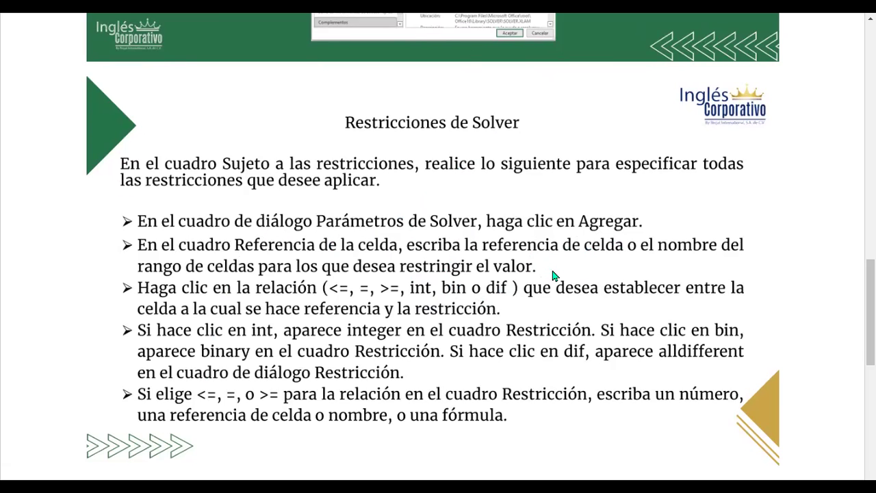
{"action": "scroll", "coordinate": [554, 276], "scroll_direction": "down", "scroll_amount": 1}
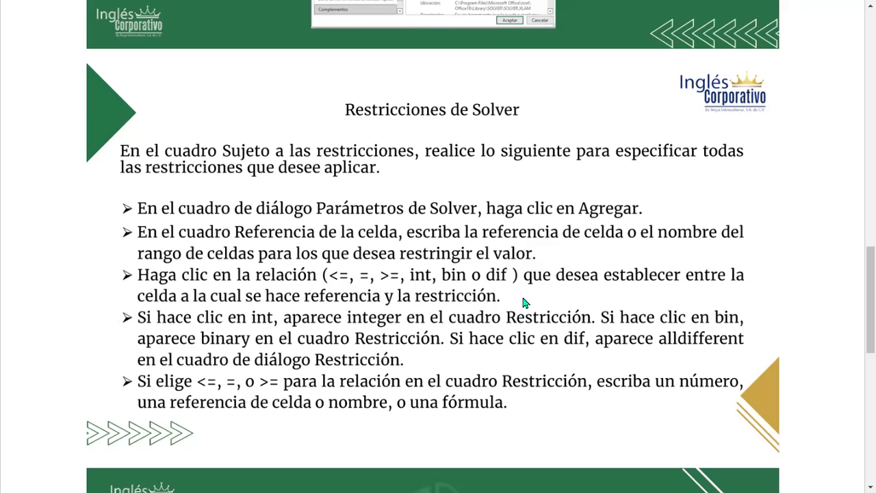
{"action": "scroll", "coordinate": [528, 296], "scroll_direction": "down", "scroll_amount": 1}
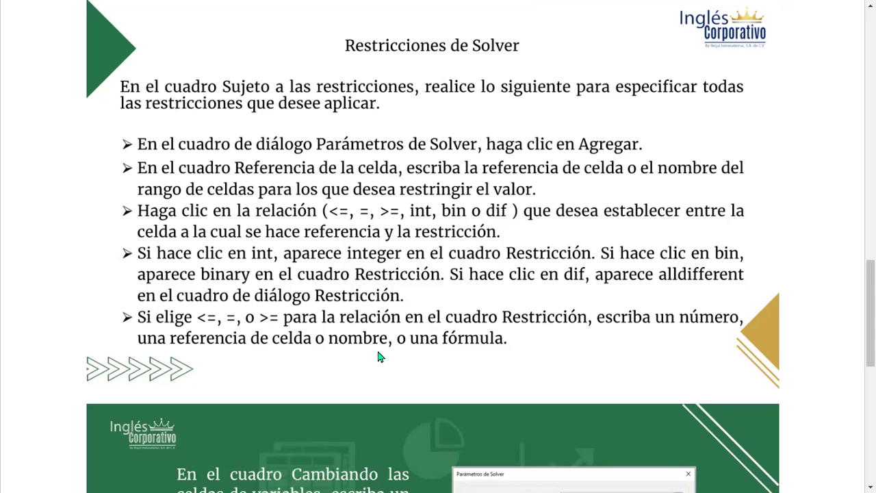
Scroll down to the 'Cambiando las celdas de variables' slide about the 200-cell limit.
{"action": "scroll", "coordinate": [378, 356], "scroll_direction": "down", "scroll_amount": 1}
{"action": "scroll", "coordinate": [378, 356], "scroll_direction": "down", "scroll_amount": 1}
{"action": "scroll", "coordinate": [378, 357], "scroll_direction": "down", "scroll_amount": 1}
{"action": "scroll", "coordinate": [378, 357], "scroll_direction": "down", "scroll_amount": 2}
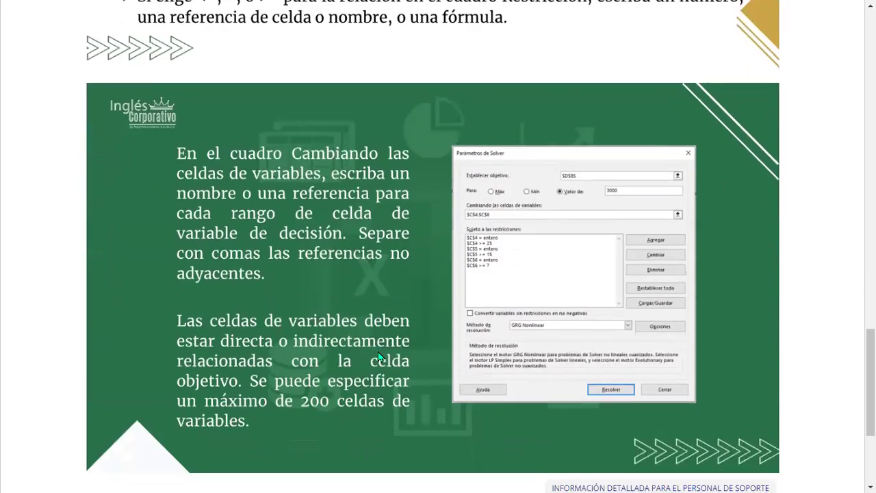
{"action": "scroll", "coordinate": [378, 354], "scroll_direction": "down", "scroll_amount": 1}
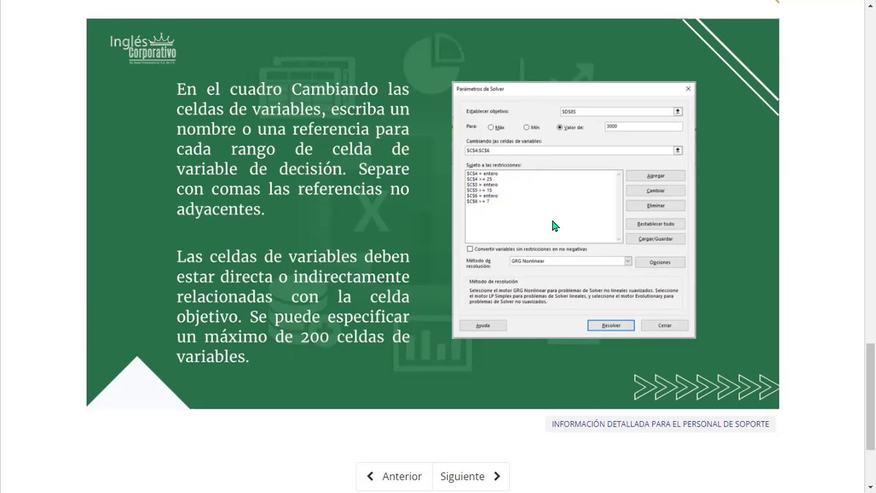
{"action": "scroll", "coordinate": [469, 343], "scroll_direction": "down", "scroll_amount": 2}
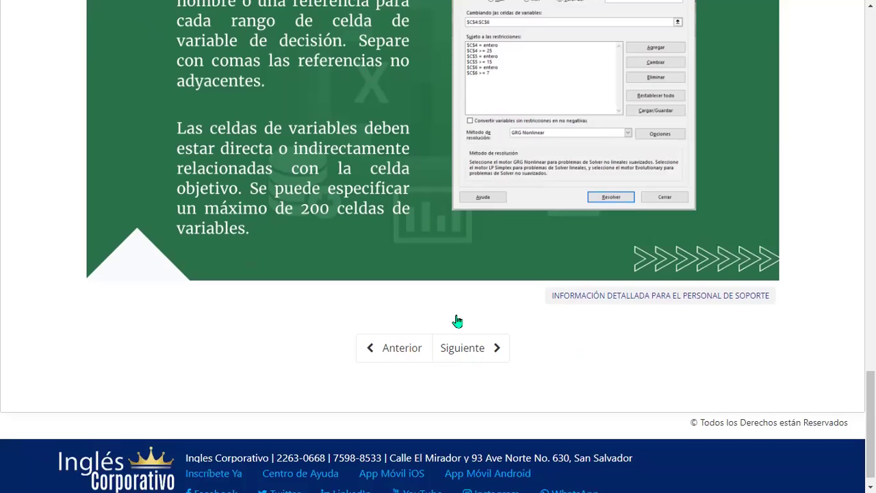
Advance to the 'Como utilizar complemento solver.' lesson and scroll down to its Solver video.
{"action": "left_click", "coordinate": [465, 353]}
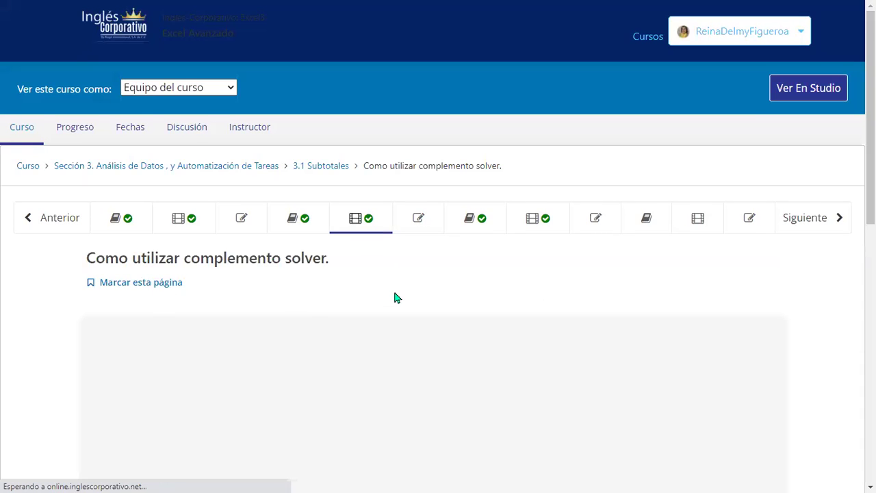
{"action": "scroll", "coordinate": [394, 297], "scroll_direction": "down", "scroll_amount": 2}
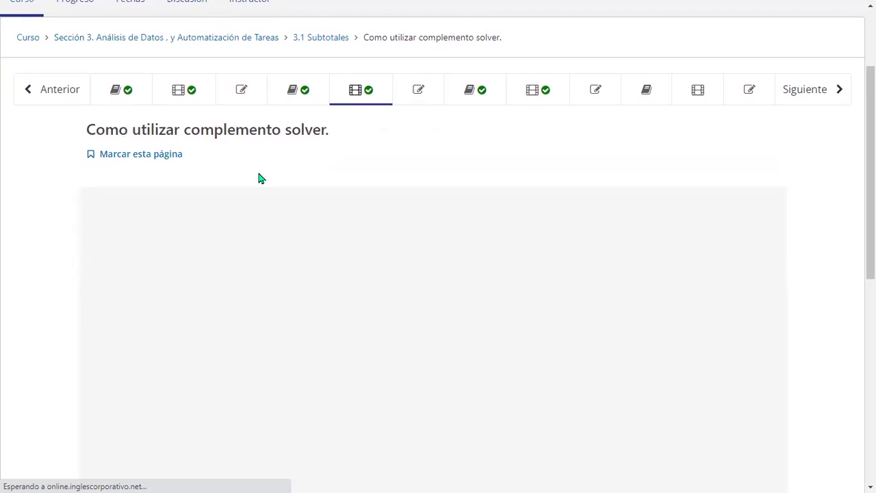
{"action": "scroll", "coordinate": [469, 251], "scroll_direction": "down", "scroll_amount": 2}
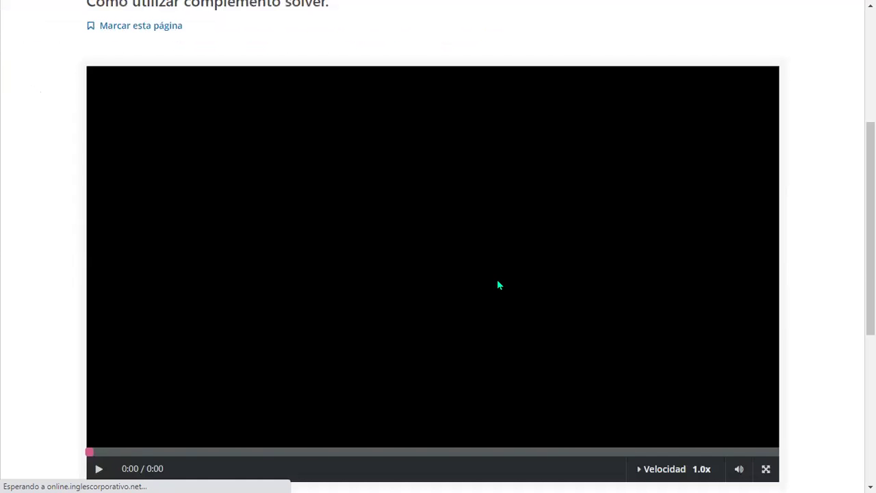
{"action": "scroll", "coordinate": [497, 284], "scroll_direction": "down", "scroll_amount": 1}
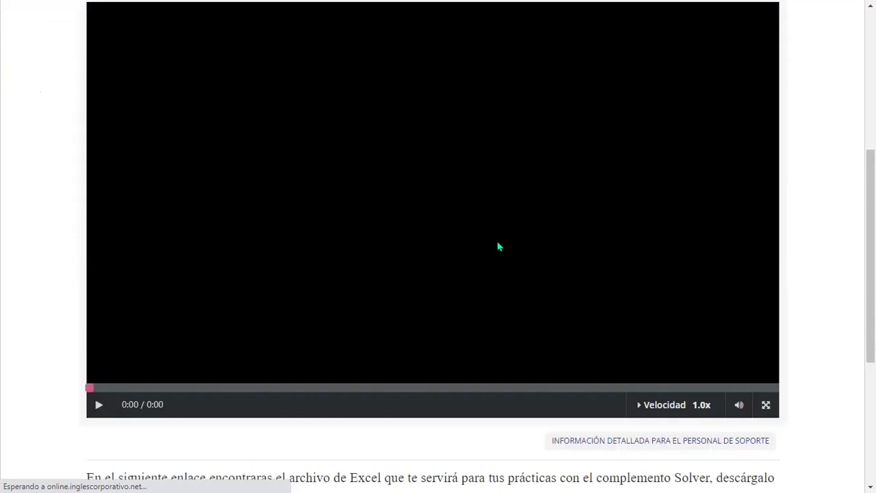
{"action": "scroll", "coordinate": [415, 309], "scroll_direction": "down", "scroll_amount": 1}
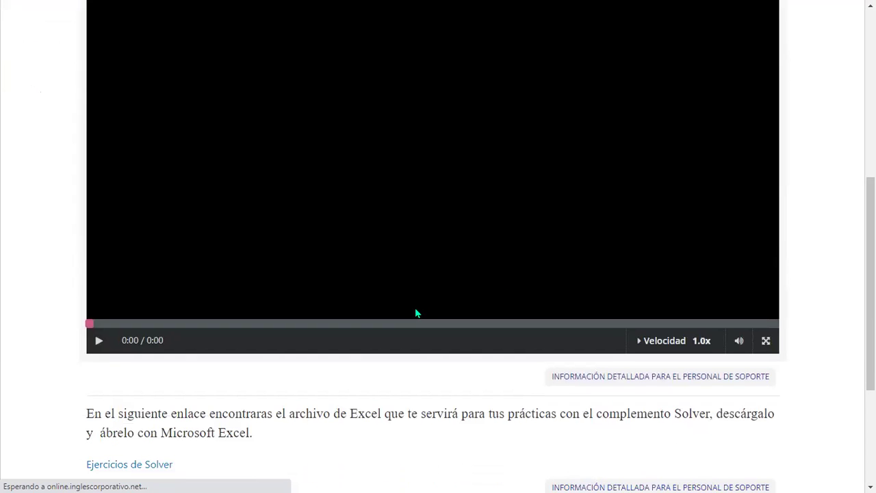
{"action": "scroll", "coordinate": [416, 313], "scroll_direction": "down", "scroll_amount": 1}
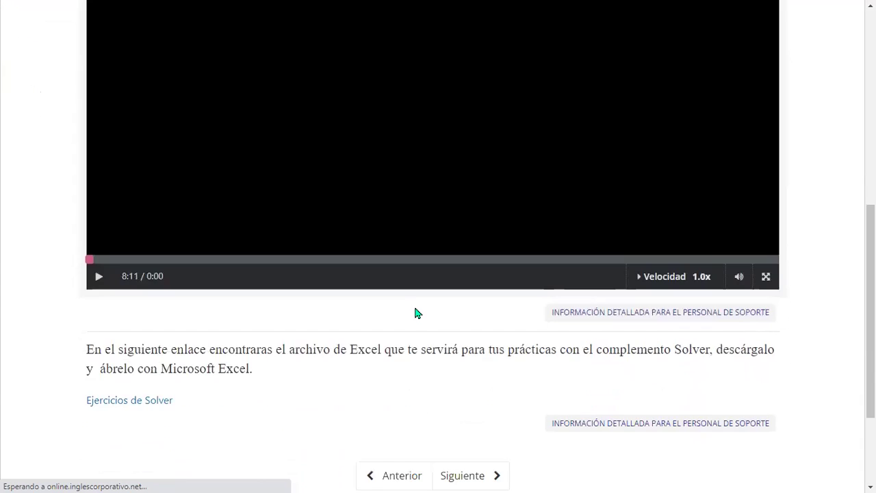
Scroll around the video to locate the 'Ejercicios de Solver' practice-file link.
{"action": "scroll", "coordinate": [415, 313], "scroll_direction": "up", "scroll_amount": 3}
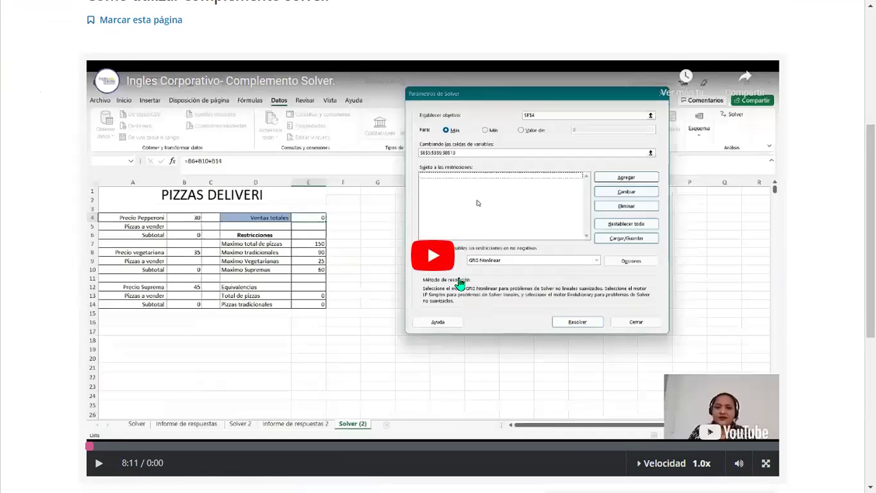
{"action": "scroll", "coordinate": [383, 273], "scroll_direction": "down", "scroll_amount": 1}
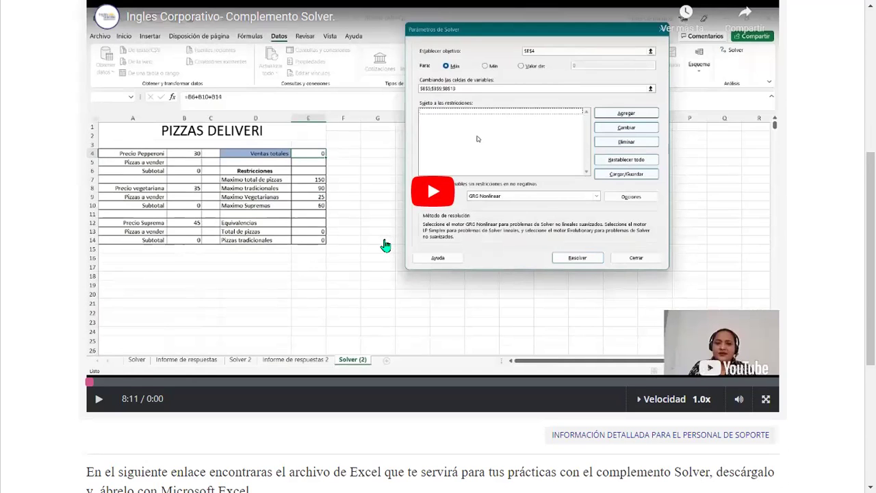
{"action": "scroll", "coordinate": [385, 246], "scroll_direction": "down", "scroll_amount": 1}
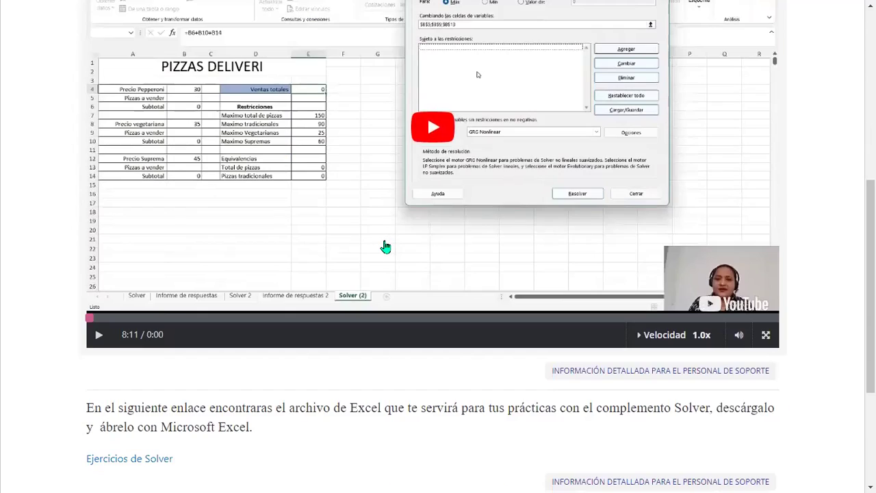
{"action": "scroll", "coordinate": [385, 247], "scroll_direction": "down", "scroll_amount": 1}
{"action": "scroll", "coordinate": [386, 246], "scroll_direction": "down", "scroll_amount": 1}
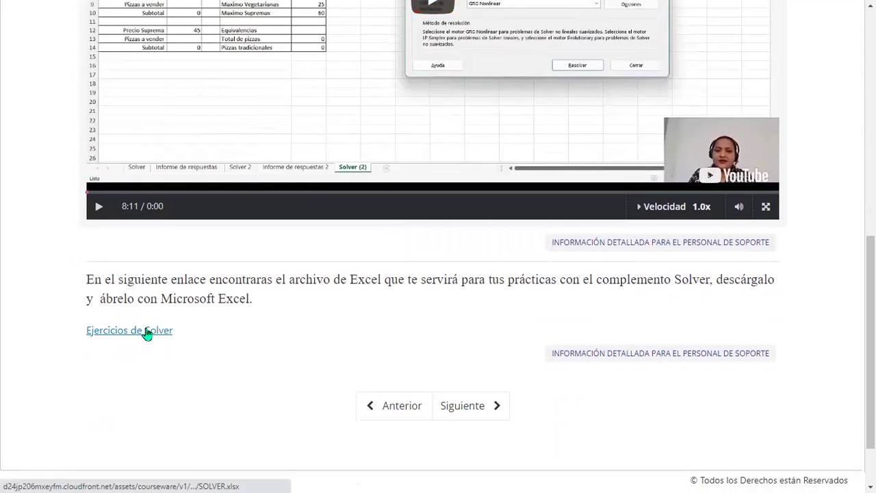
{"action": "scroll", "coordinate": [353, 311], "scroll_direction": "up", "scroll_amount": 1}
{"action": "scroll", "coordinate": [353, 308], "scroll_direction": "up", "scroll_amount": 1}
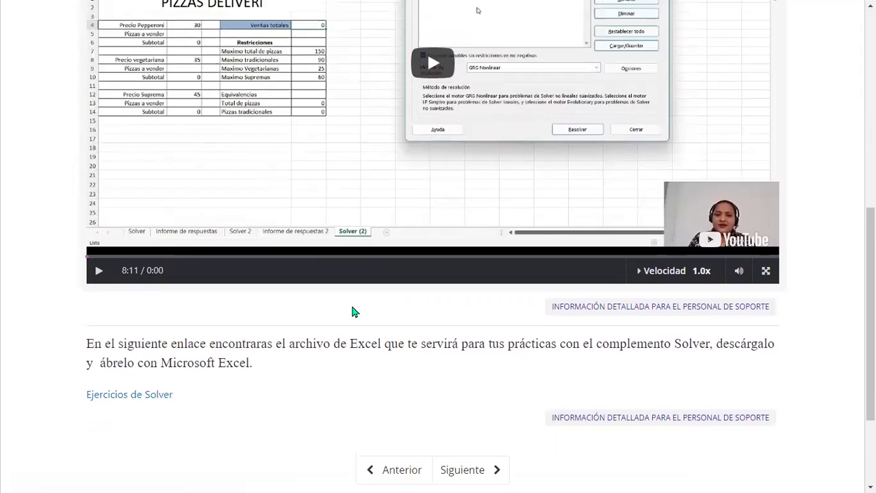
{"action": "scroll", "coordinate": [342, 307], "scroll_direction": "up", "scroll_amount": 1}
{"action": "scroll", "coordinate": [329, 305], "scroll_direction": "up", "scroll_amount": 1}
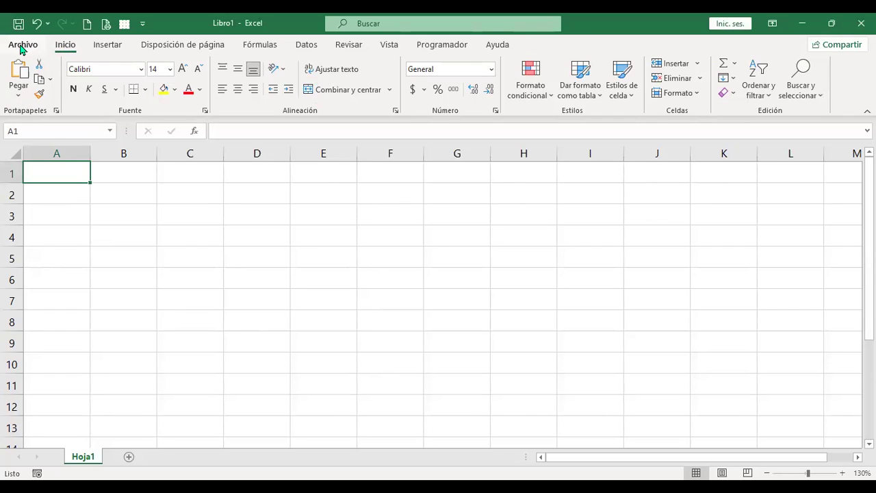
Open the Opciones de Excel dialog from the Archivo menu's Más options.
{"action": "left_click", "coordinate": [23, 44]}
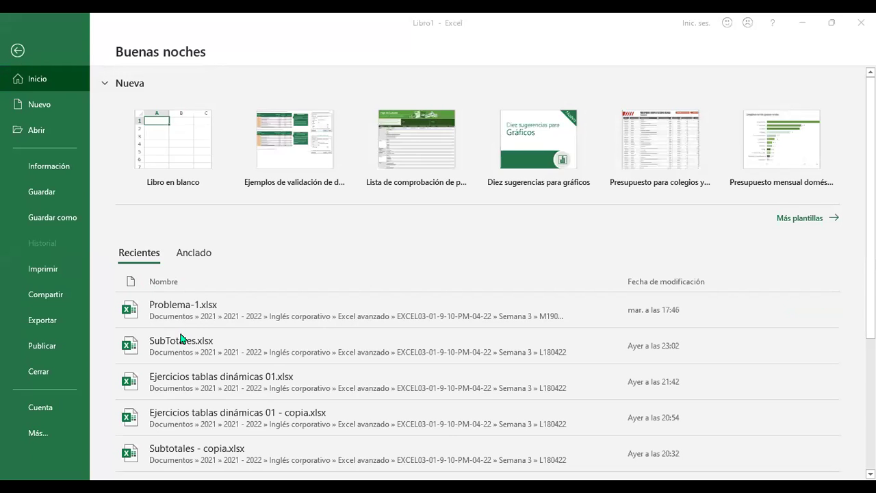
{"action": "left_click", "coordinate": [42, 438]}
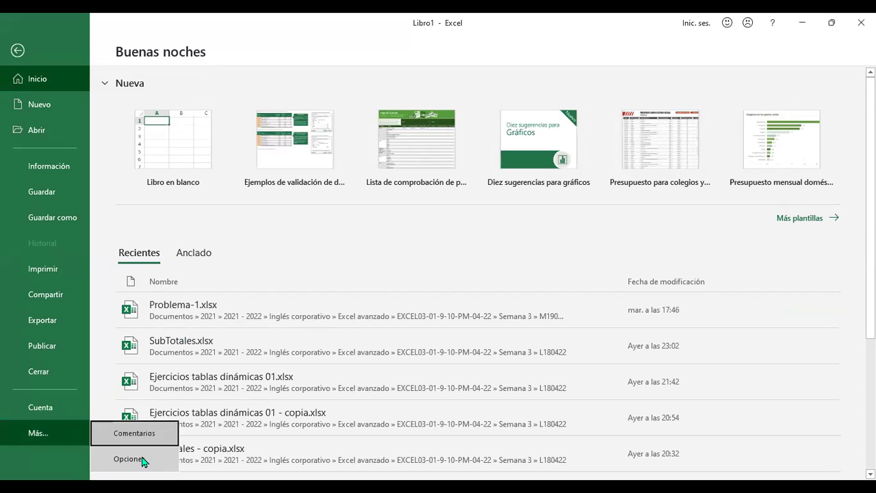
{"action": "left_click", "coordinate": [143, 462]}
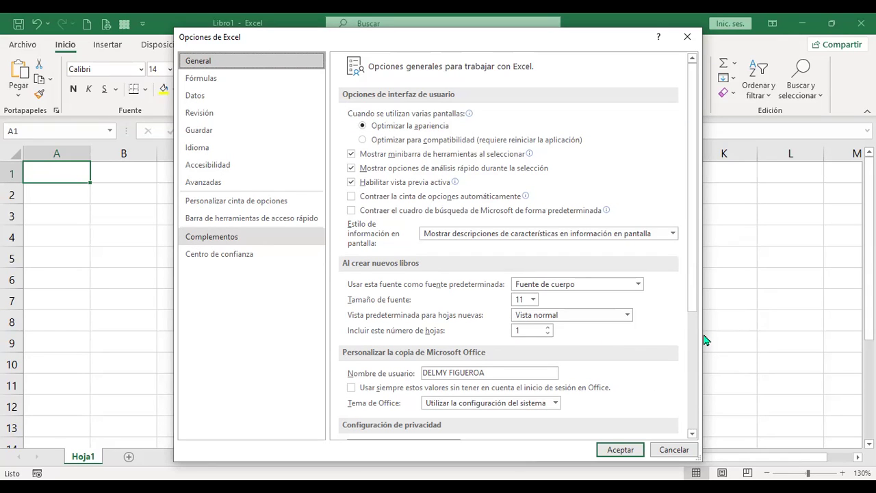
Enable the Solver add-in from the Complementos de Excel list.
{"action": "key", "text": "Return"}
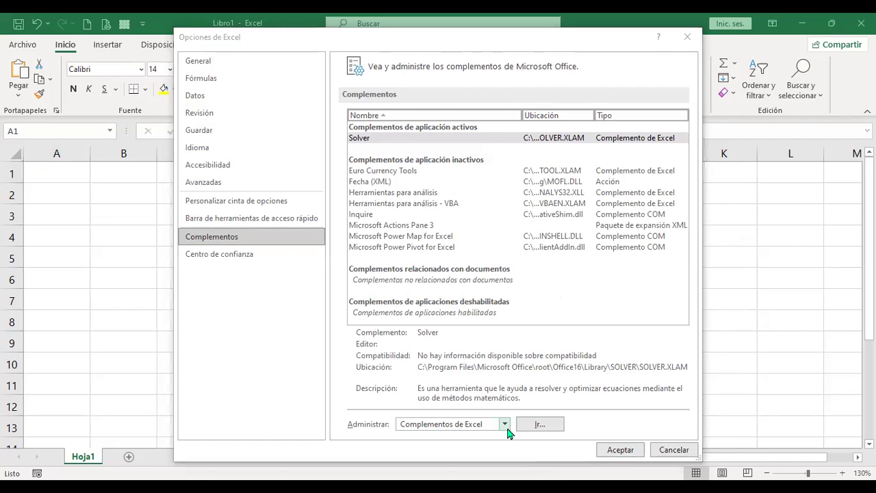
{"action": "left_click", "coordinate": [541, 423]}
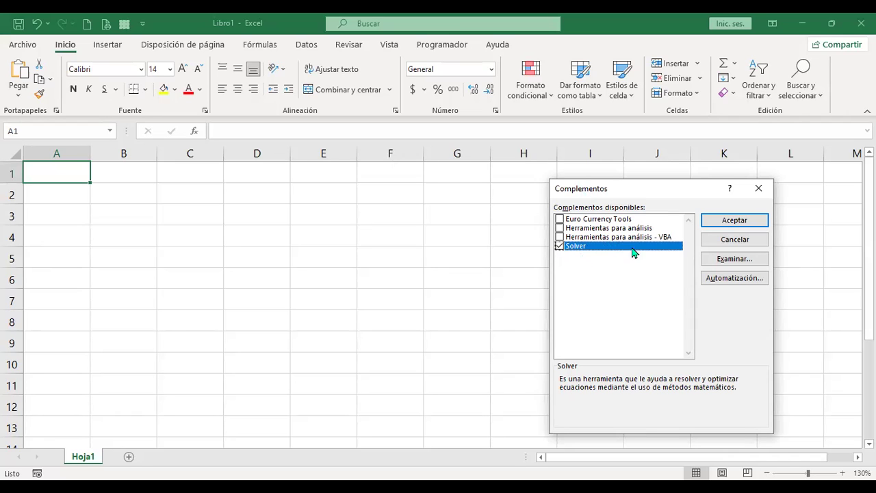
{"action": "left_click", "coordinate": [735, 219]}
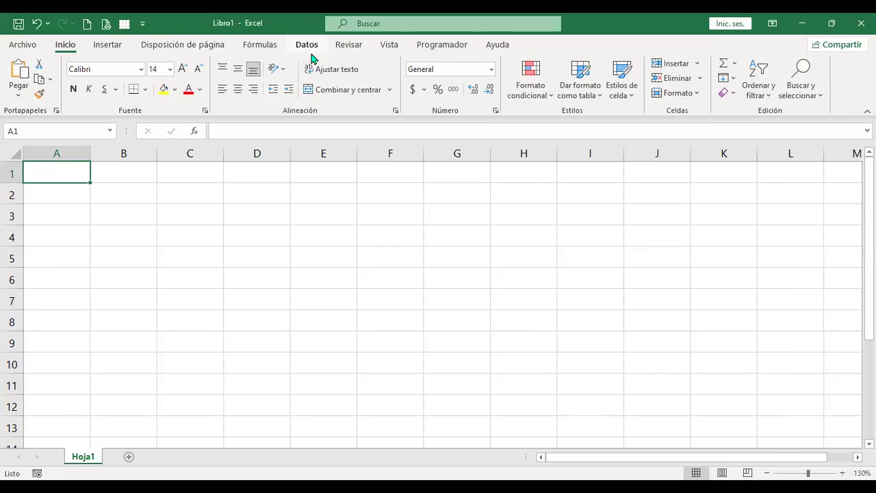
Switch to the Datos tab to reveal Solver in the Análisis group.
{"action": "left_click", "coordinate": [311, 58]}
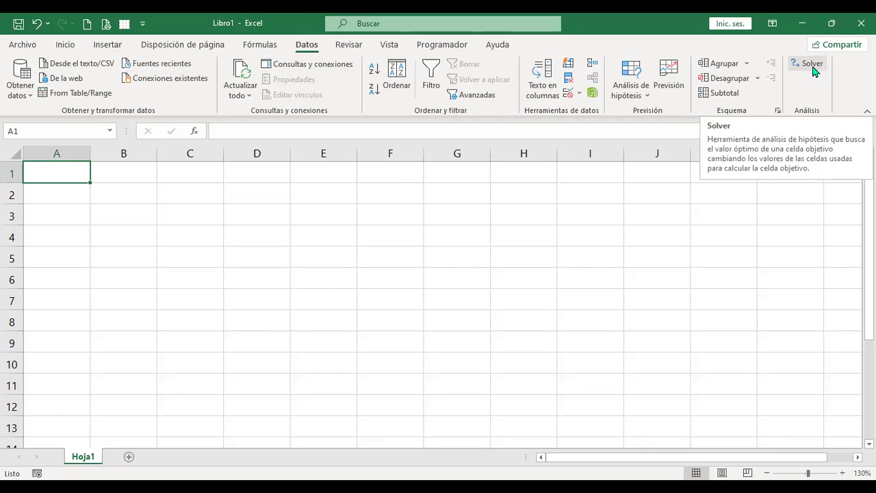
Open Parámetros de Solver, explore the Agregar restricción cell picker and <= operator list, then cancel.
{"action": "left_click", "coordinate": [812, 66]}
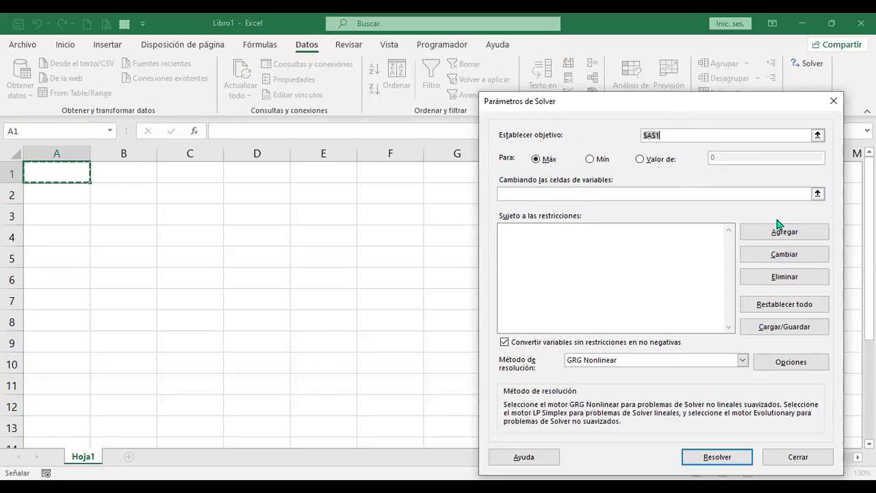
{"action": "left_click", "coordinate": [796, 240]}
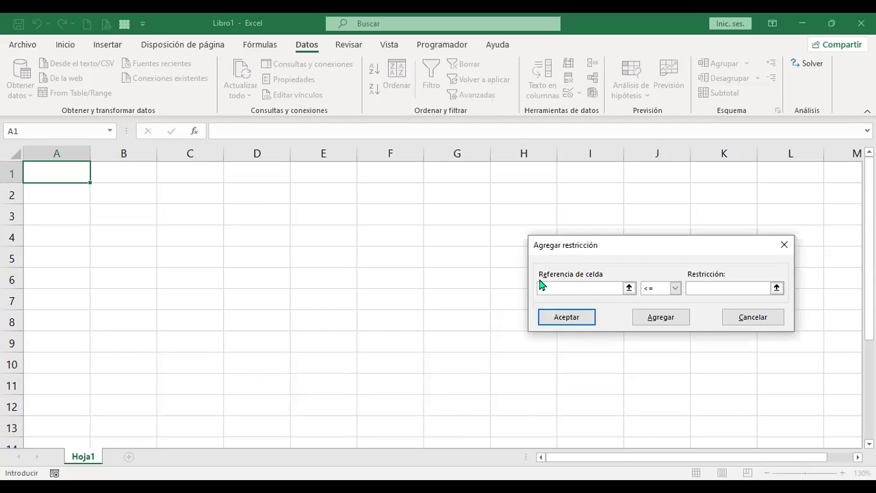
{"action": "left_click", "coordinate": [629, 289]}
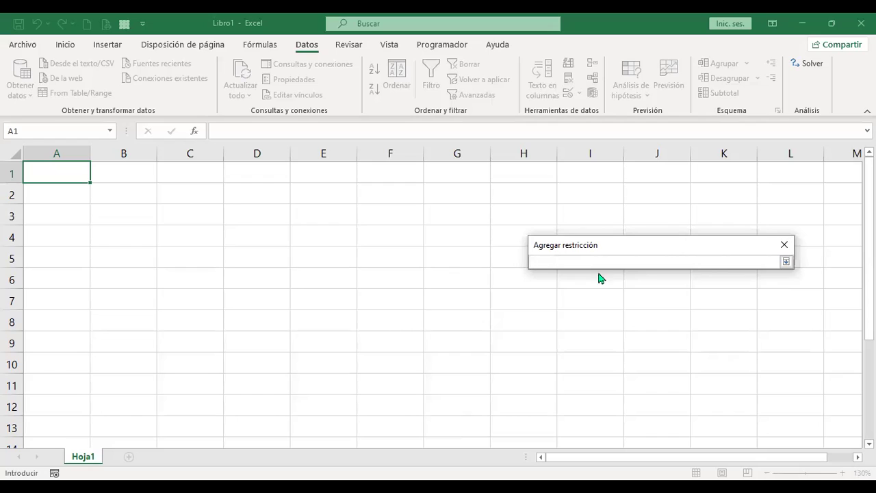
{"action": "left_click", "coordinate": [786, 262]}
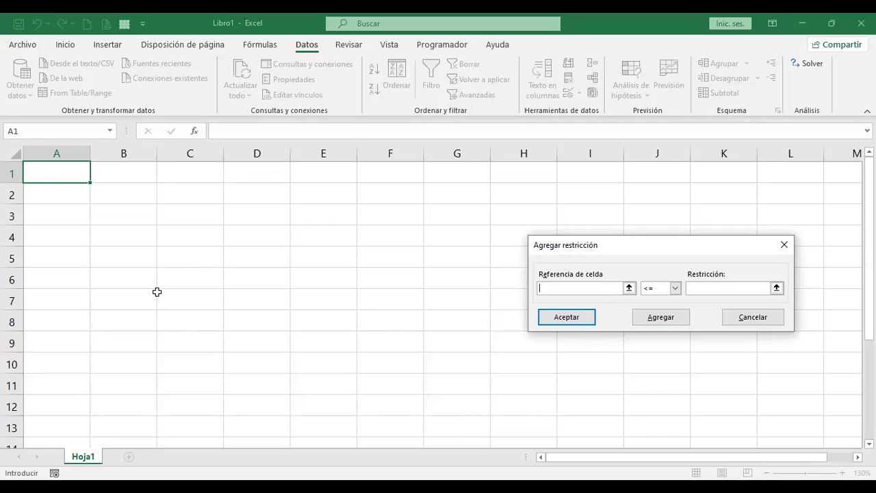
{"action": "left_click", "coordinate": [676, 289]}
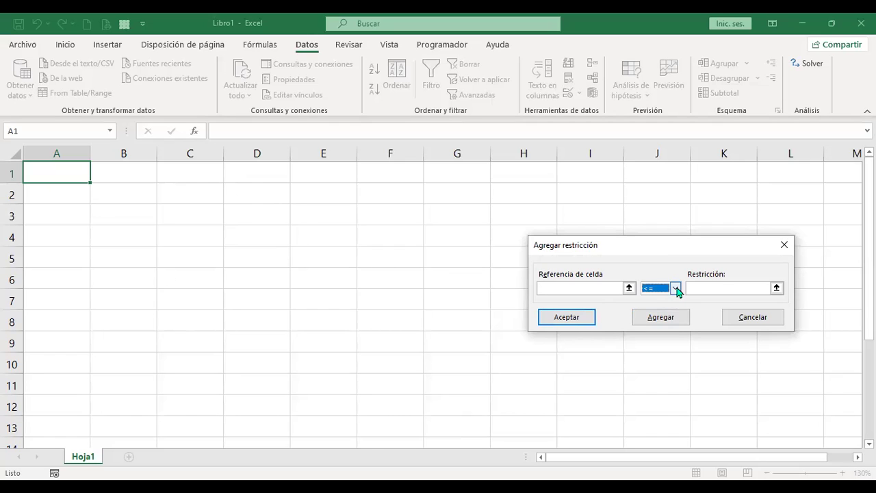
{"action": "left_click", "coordinate": [676, 290]}
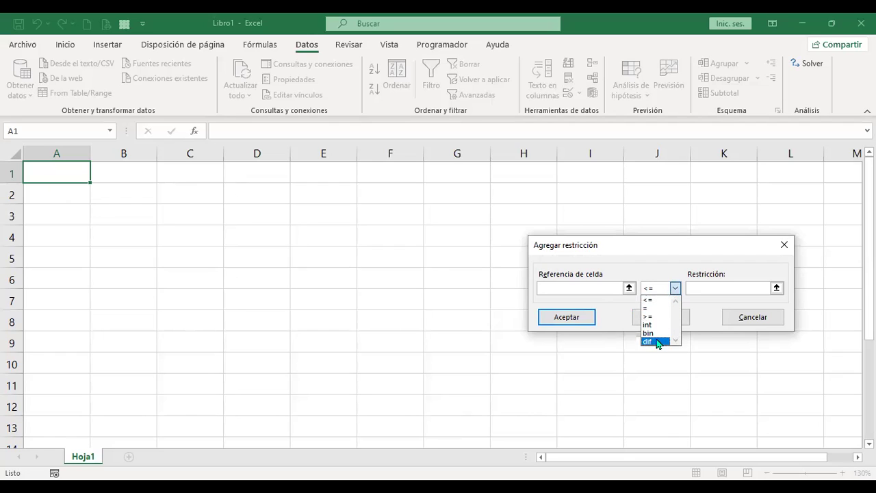
{"action": "left_click", "coordinate": [724, 290]}
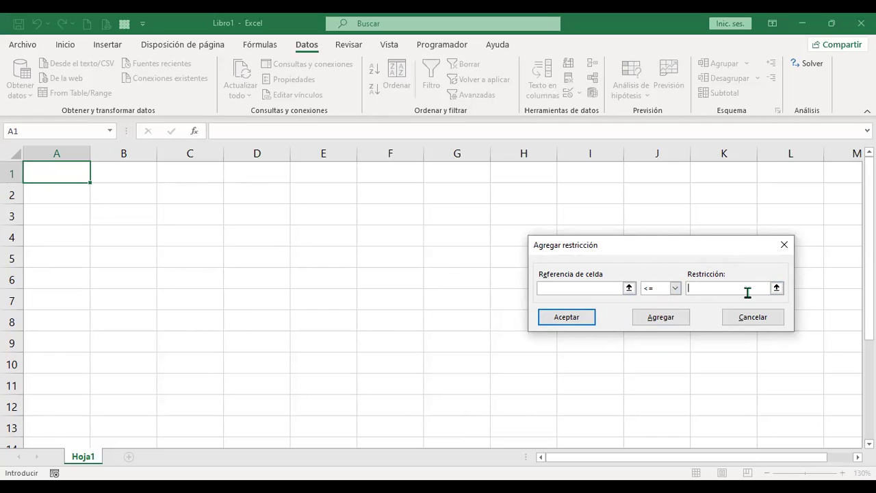
{"action": "left_click", "coordinate": [751, 316]}
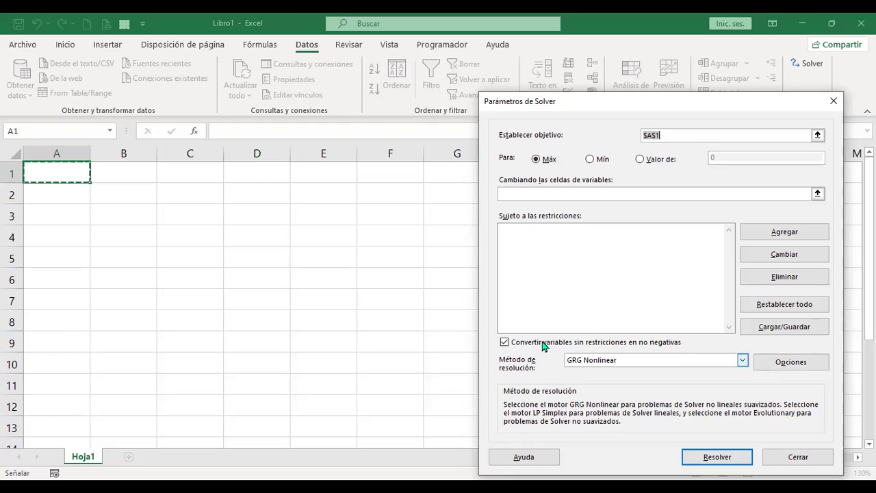
Browse the solving methods and keep GRG Nonlinear selected.
{"action": "left_click", "coordinate": [742, 360]}
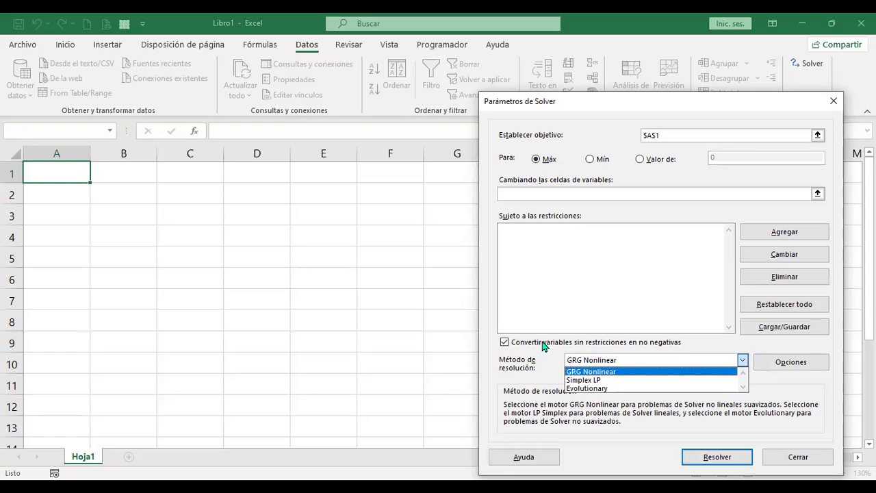
{"action": "key", "text": "Down"}
{"action": "key", "text": "Up"}
{"action": "key", "text": "Down"}
{"action": "key", "text": "Down"}
{"action": "key", "text": "Up"}
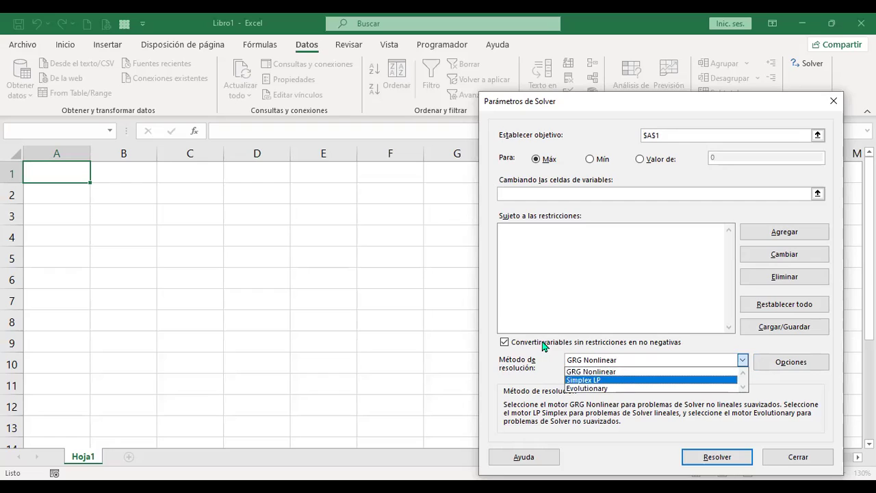
{"action": "key", "text": "Up"}
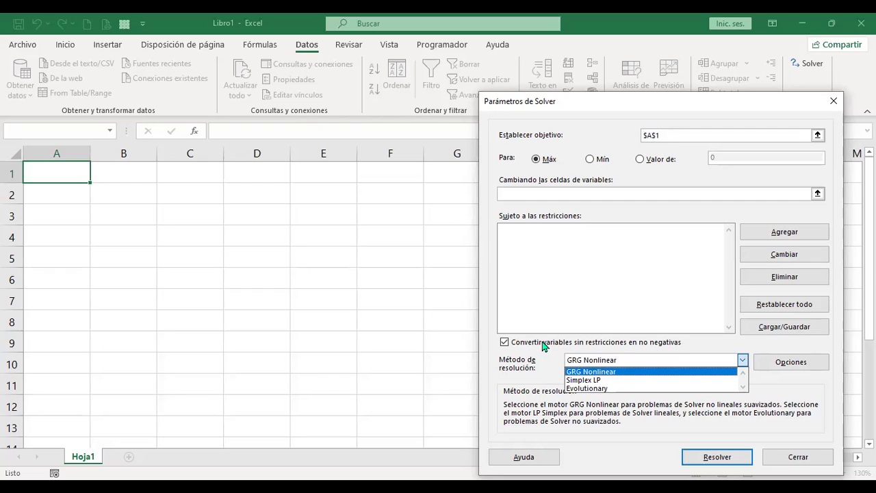
{"action": "key", "text": "Return"}
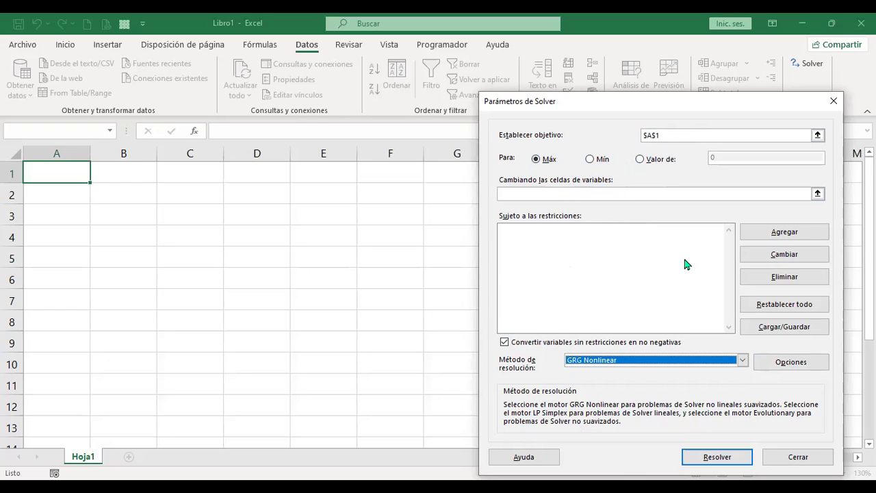
Run Resolver, dismiss the no-problem-specified error, and close Solver.
{"action": "left_click", "coordinate": [728, 458]}
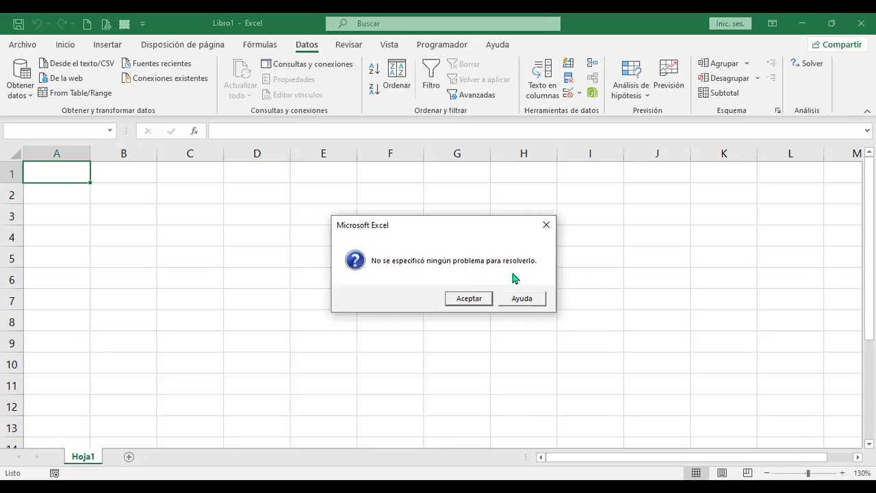
{"action": "left_click", "coordinate": [474, 302]}
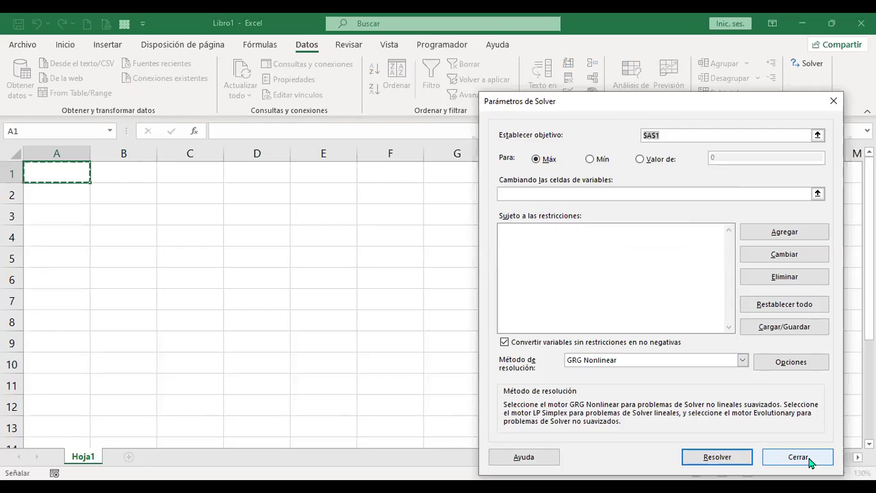
{"action": "left_click", "coordinate": [811, 457]}
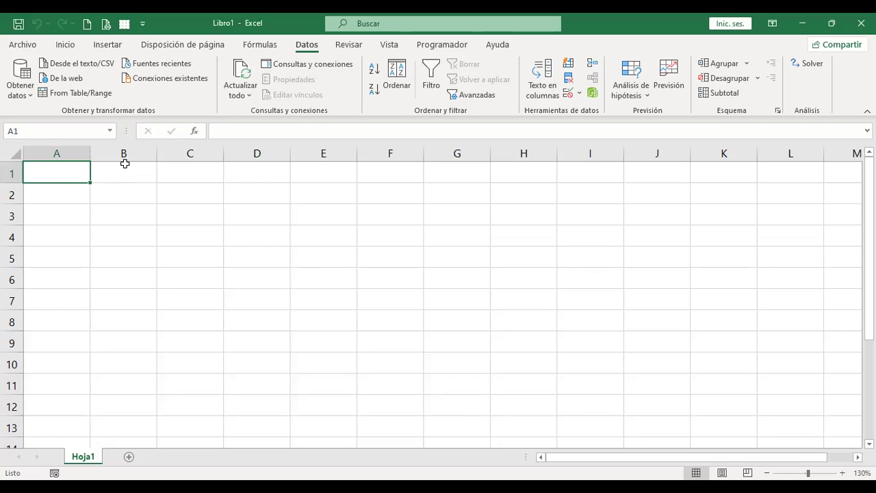
Enter the label 'Función objetivo' in cell A1 of the new workbook.
{"action": "type", "text": "Función o"}
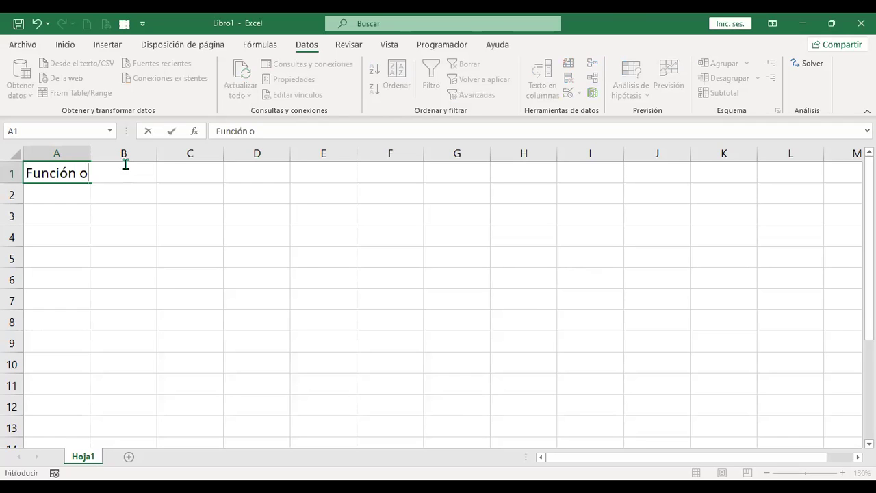
{"action": "type", "text": "bjetivo"}
{"action": "key", "text": "Return"}
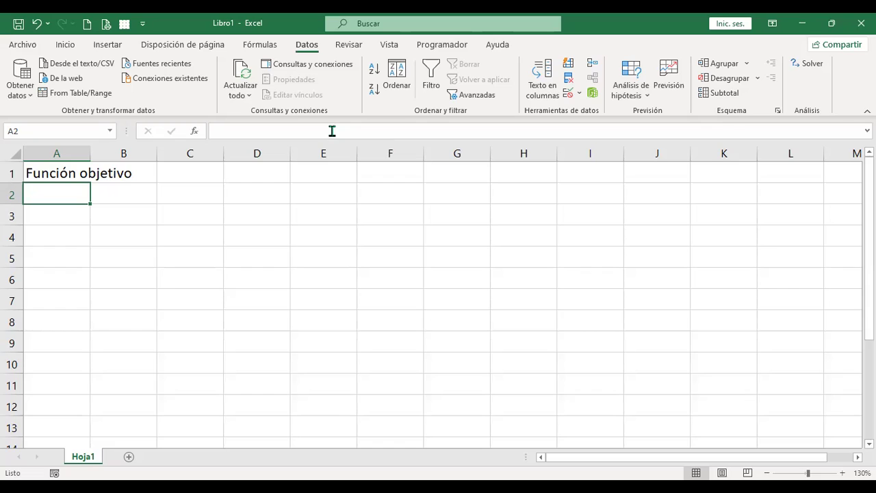
List the products Falda, Vestido and Chaqueta in column A from row 3.
{"action": "key", "text": "Return"}
{"action": "type", "text": "Fa"}
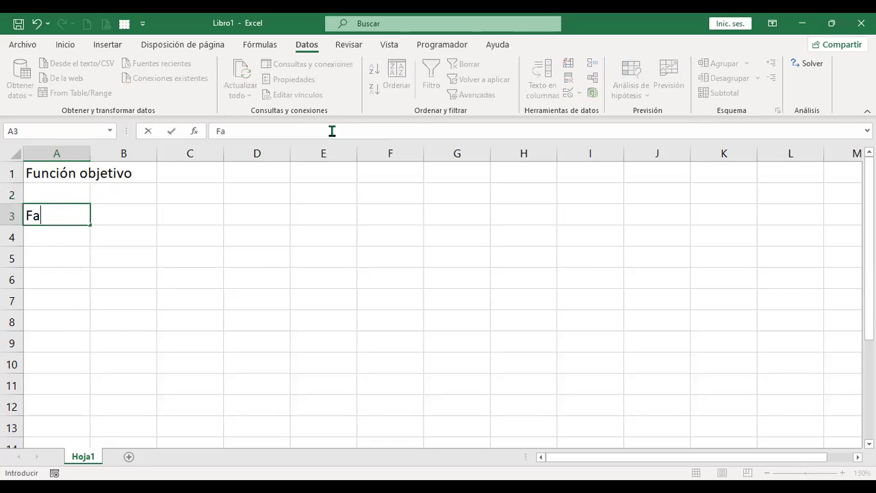
{"action": "type", "text": "lda"}
{"action": "key", "text": "Return"}
{"action": "type", "text": "Vestido"}
{"action": "key", "text": "Return"}
{"action": "type", "text": "Chaqueta"}
{"action": "key", "text": "Return"}
Shift the three product names down one row to free row 3.
{"action": "key", "text": "Up"}
{"action": "key", "text": "Up"}
{"action": "key", "text": "Up"}
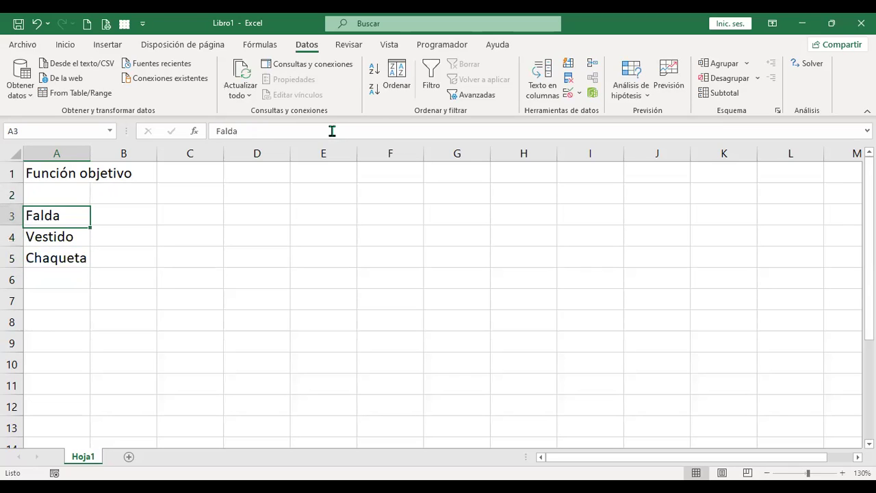
{"action": "key", "text": "Right"}
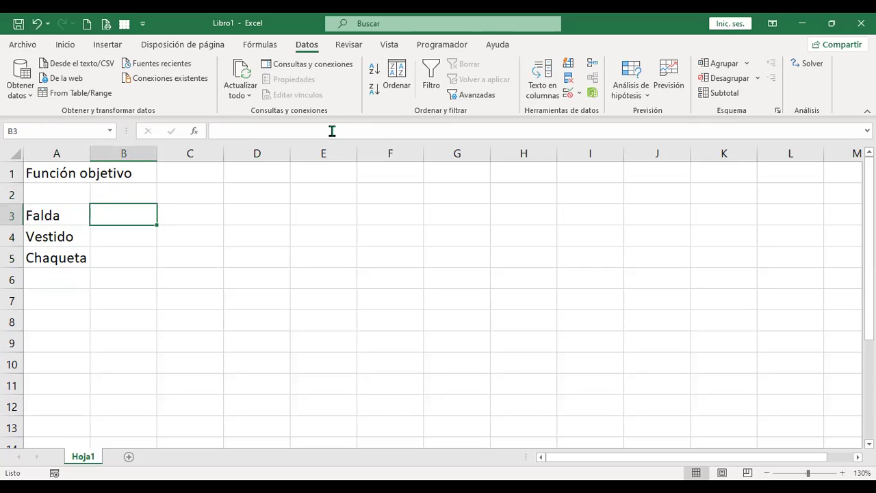
{"action": "key", "text": "Left"}
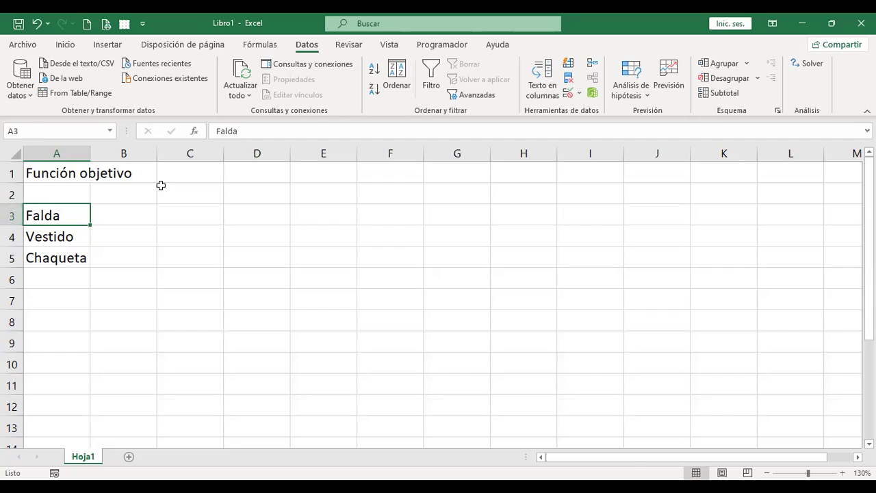
{"action": "key", "text": "shift+Down"}
{"action": "key", "text": "shift+Down"}
{"action": "key", "text": "ctrl+c"}
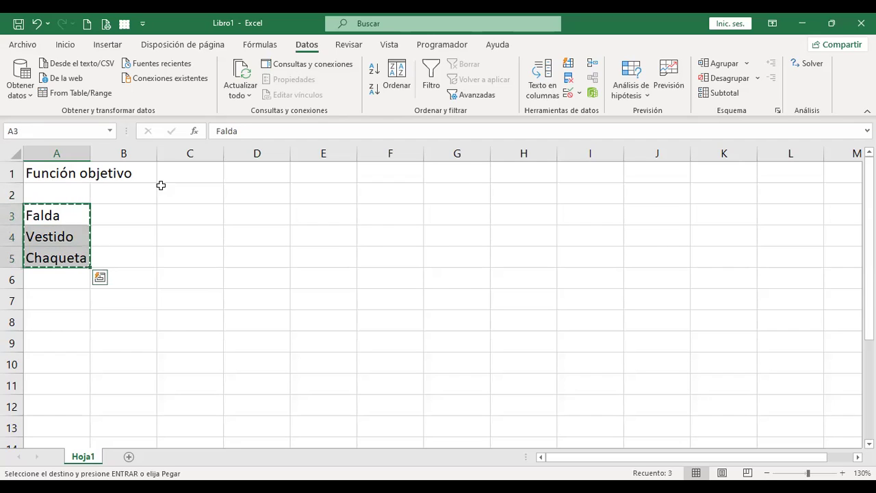
{"action": "key", "text": "Escape"}
{"action": "key", "text": "ctrl+plus"}
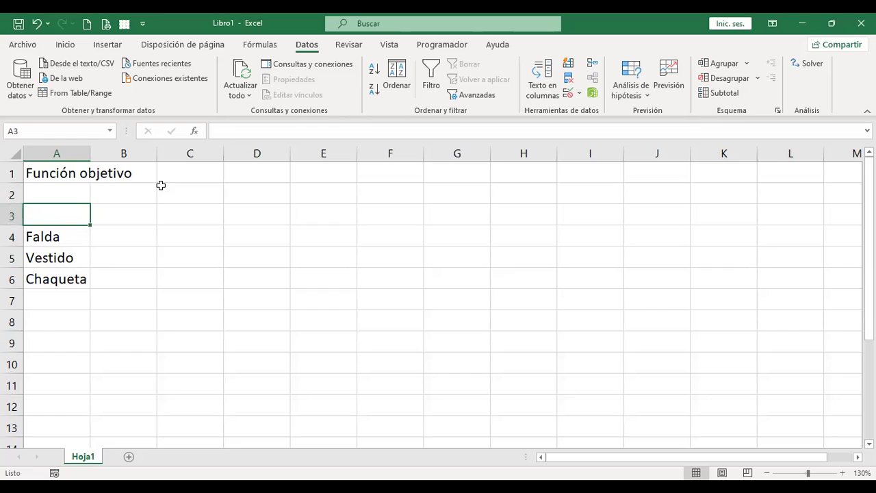
Add the headings Producto and Corte in A3 and B3.
{"action": "type", "text": "Producto"}
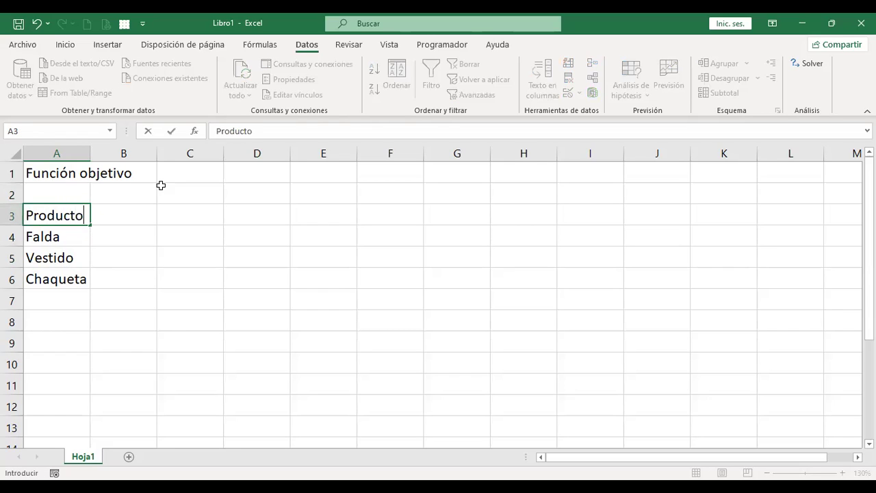
{"action": "key", "text": "Return"}
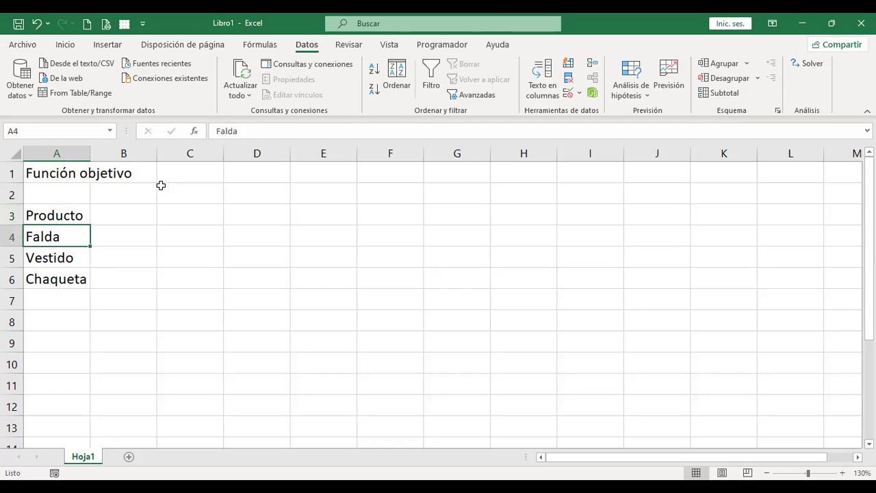
{"action": "key", "text": "Up"}
{"action": "key", "text": "Right"}
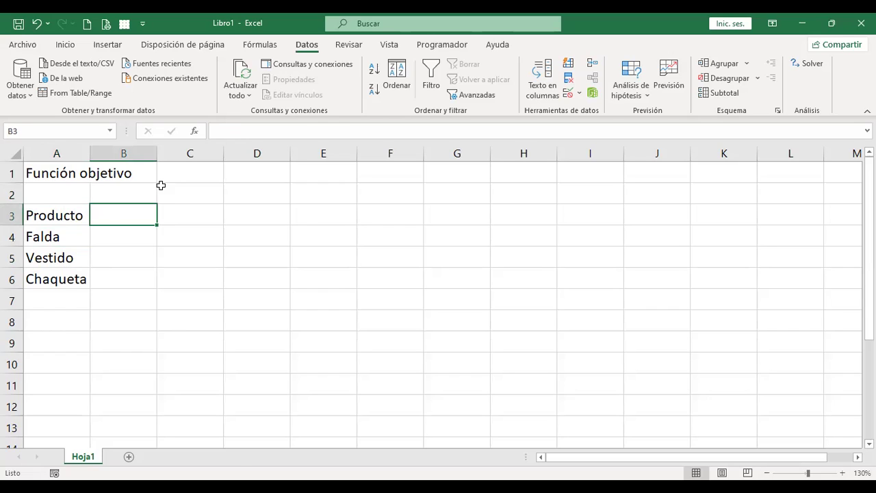
{"action": "type", "text": "Corte"}
{"action": "key", "text": "Return"}
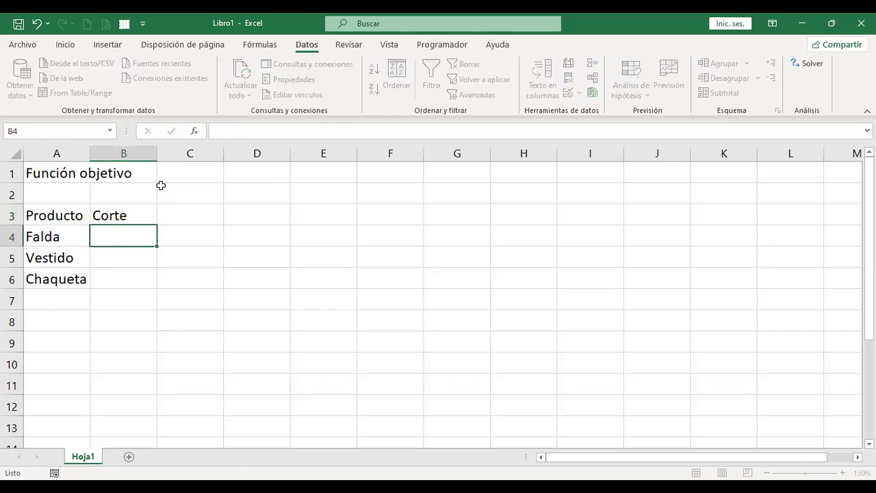
{"action": "key", "text": "Up"}
{"action": "key", "text": "Right"}
Add the headings Costura and Material (yd) in C3 and D3.
{"action": "type", "text": "Costura"}
{"action": "key", "text": "Return"}
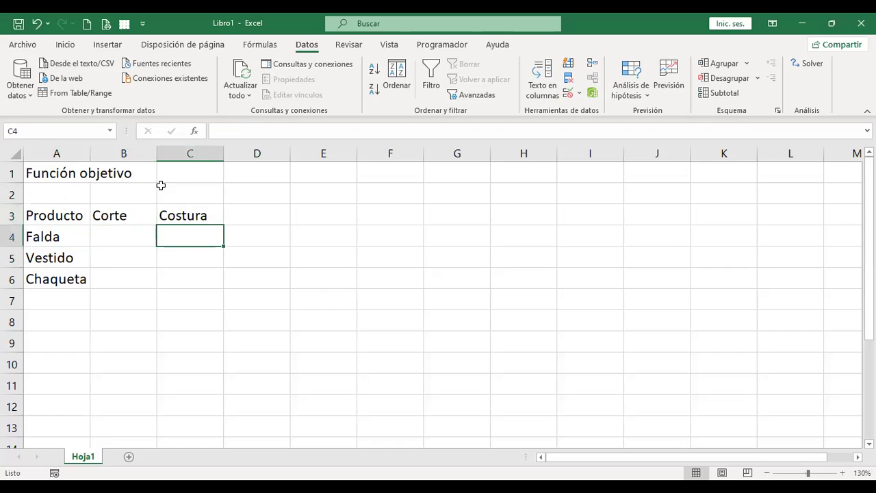
{"action": "key", "text": "Left"}
{"action": "key", "text": "Left"}
{"action": "key", "text": "Right"}
{"action": "key", "text": "Right"}
{"action": "key", "text": "Right"}
{"action": "key", "text": "Up"}
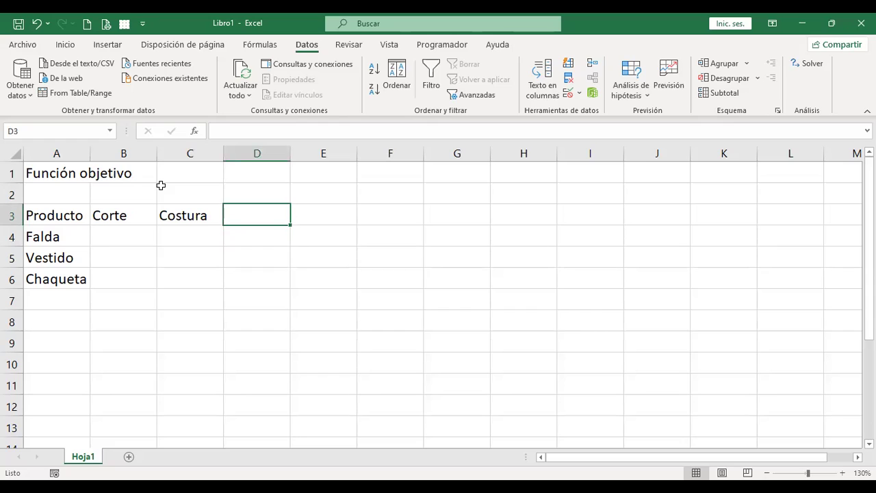
{"action": "type", "text": "Material "}
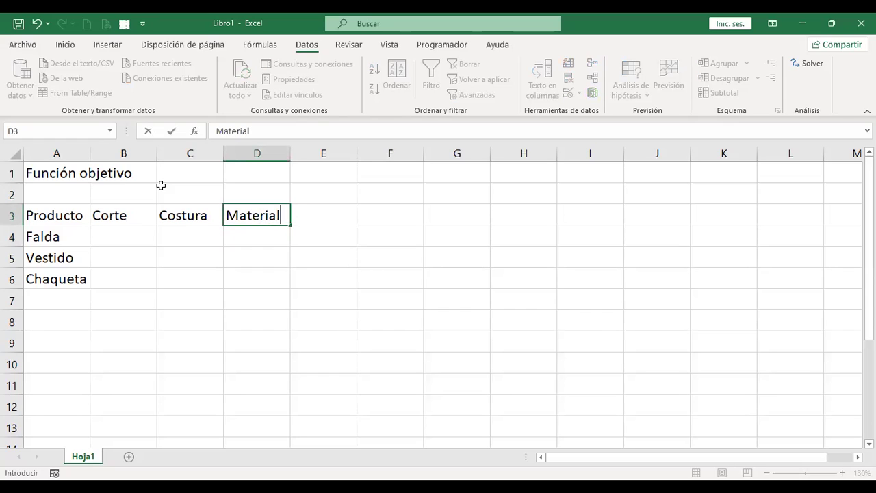
{"action": "type", "text": "(yd)"}
{"action": "key", "text": "Return"}
{"action": "key", "text": "Left"}
{"action": "key", "text": "Left"}
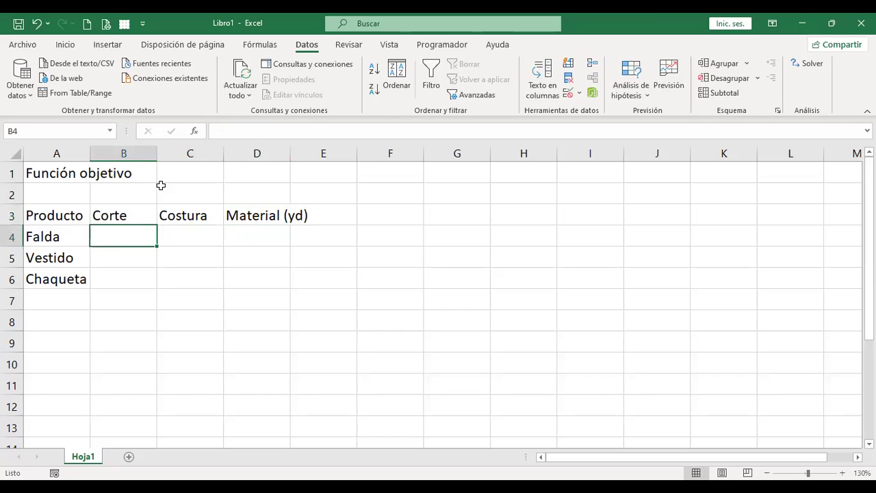
{"action": "key", "text": "Up"}
{"action": "key", "text": "Up"}
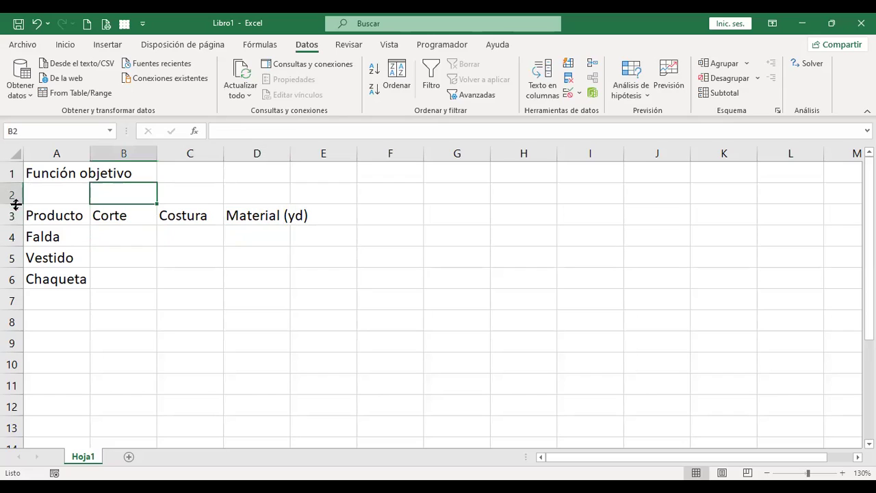
Insert an empty row above the heading row 3.
{"action": "left_click", "coordinate": [10, 217]}
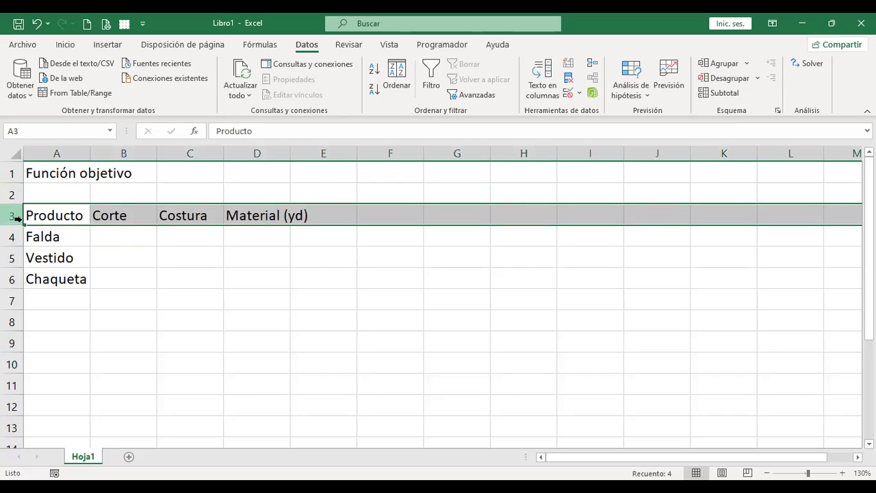
{"action": "right_click", "coordinate": [16, 219]}
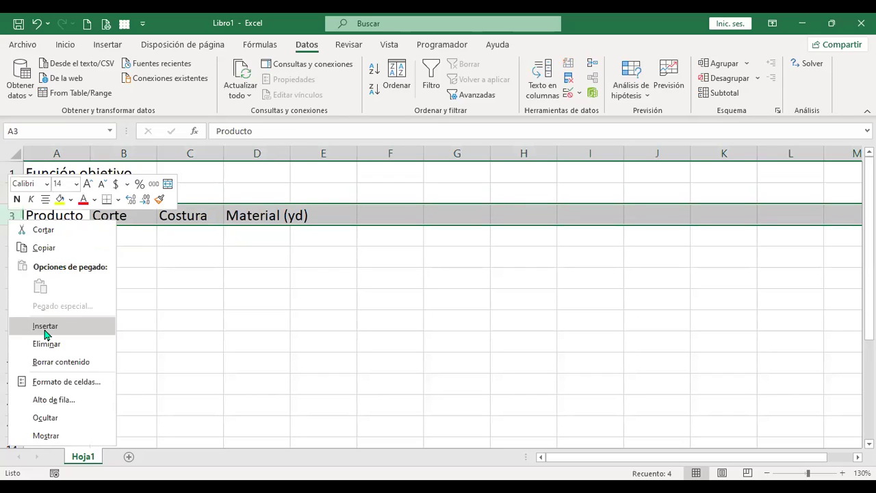
{"action": "left_click", "coordinate": [45, 326]}
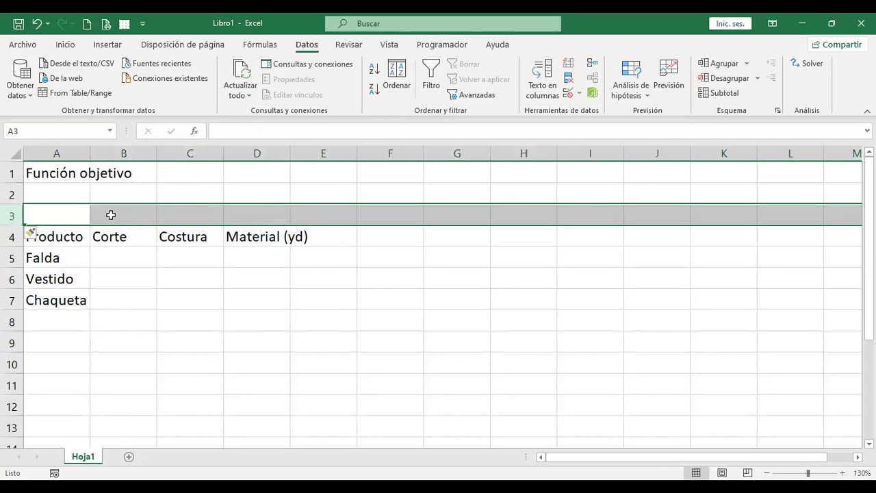
Title the table 'Tiempo de procesamiento (h)' in cell A3.
{"action": "left_click", "coordinate": [61, 213]}
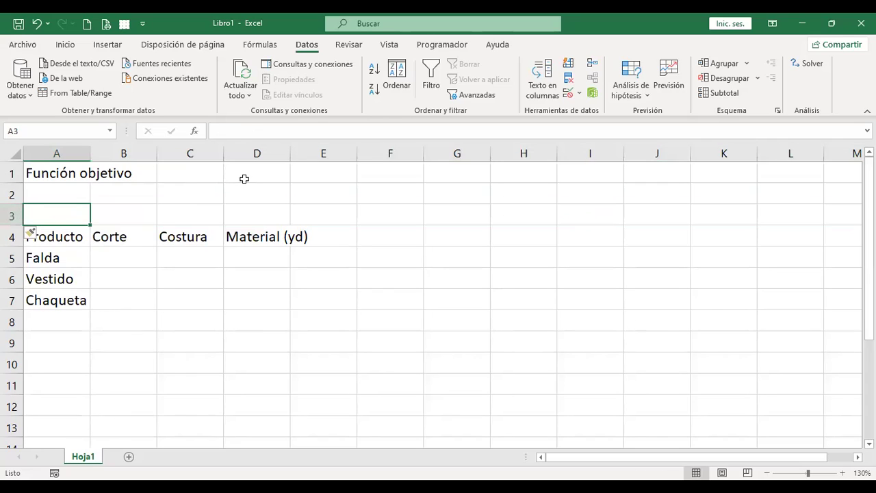
{"action": "type", "text": "To"}
{"action": "key", "text": "BackSpace"}
{"action": "type", "text": "iempo"}
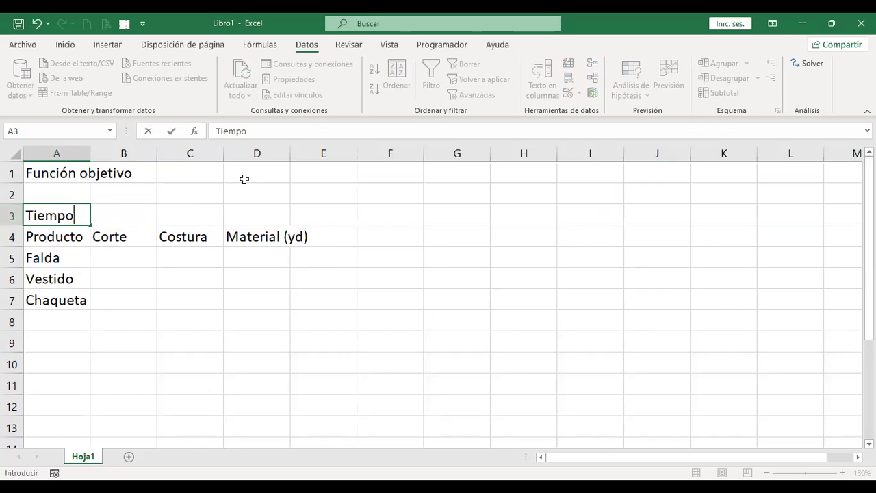
{"action": "type", "text": " de procesamiento (h)"}
{"action": "key", "text": "Return"}
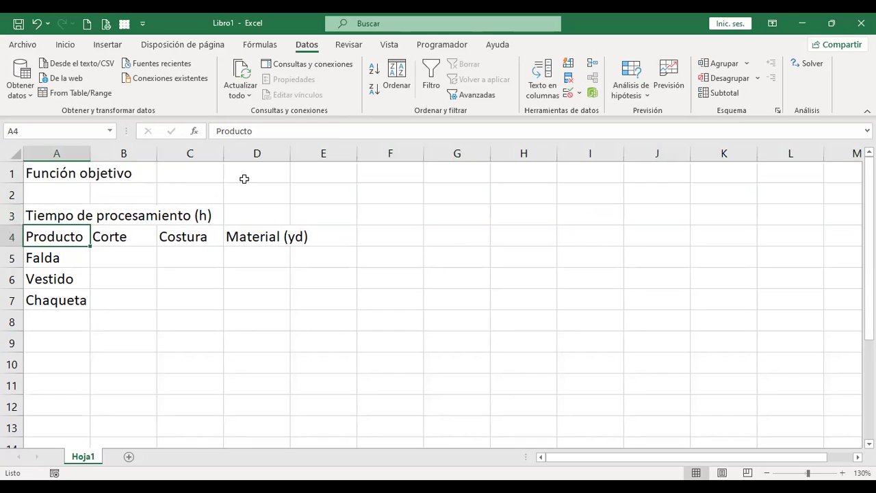
{"action": "key", "text": "Down"}
{"action": "key", "text": "Down"}
{"action": "key", "text": "Up"}
{"action": "key", "text": "Right"}
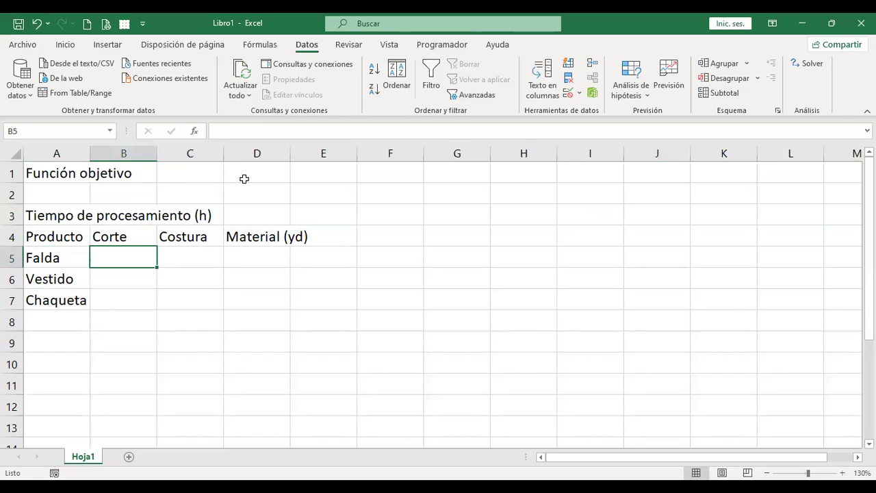
Enter Corte times 1, 3 and 4 for Falda, Vestido and Chaqueta.
{"action": "type", "text": "1"}
{"action": "key", "text": "Return"}
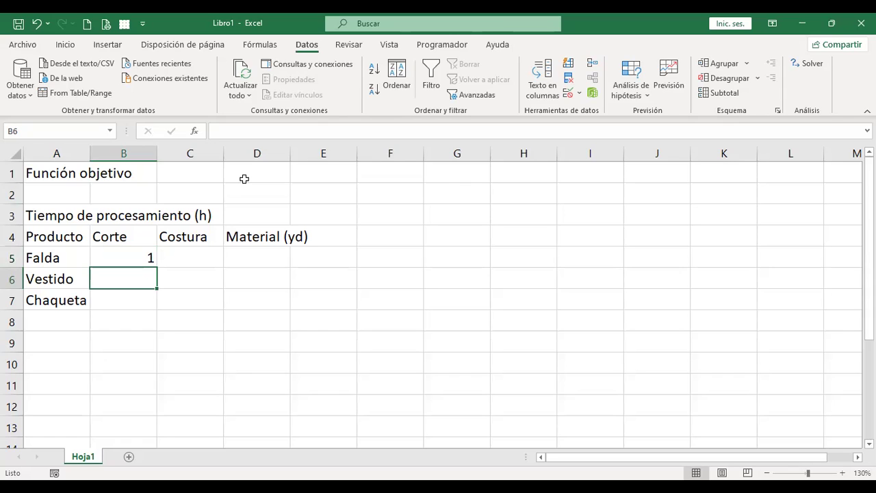
{"action": "type", "text": "3"}
{"action": "key", "text": "Return"}
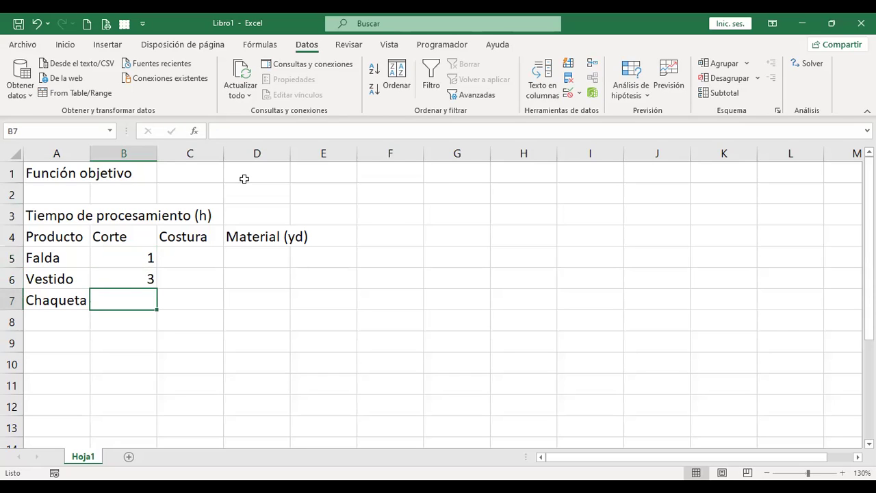
{"action": "type", "text": "4"}
{"action": "key", "text": "ctrl+Return"}
Enter Costura times 1, 4 and 6 for the three products.
{"action": "key", "text": "Right"}
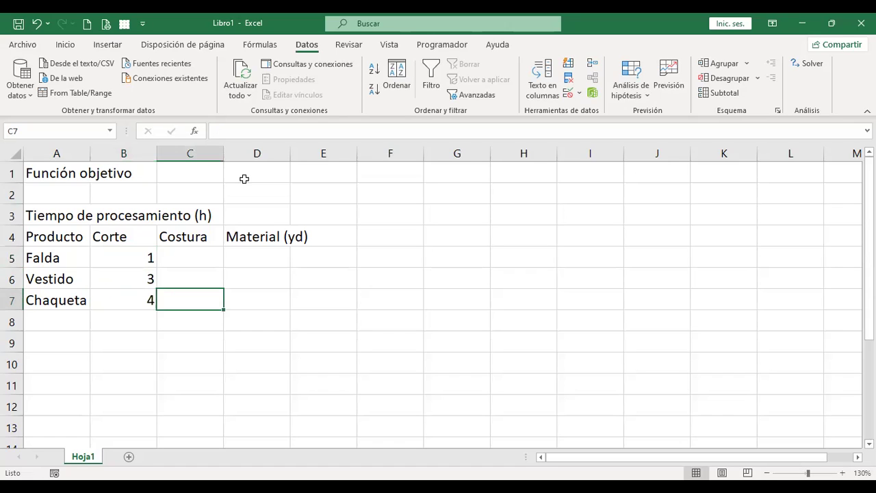
{"action": "key", "text": "Up"}
{"action": "key", "text": "Up"}
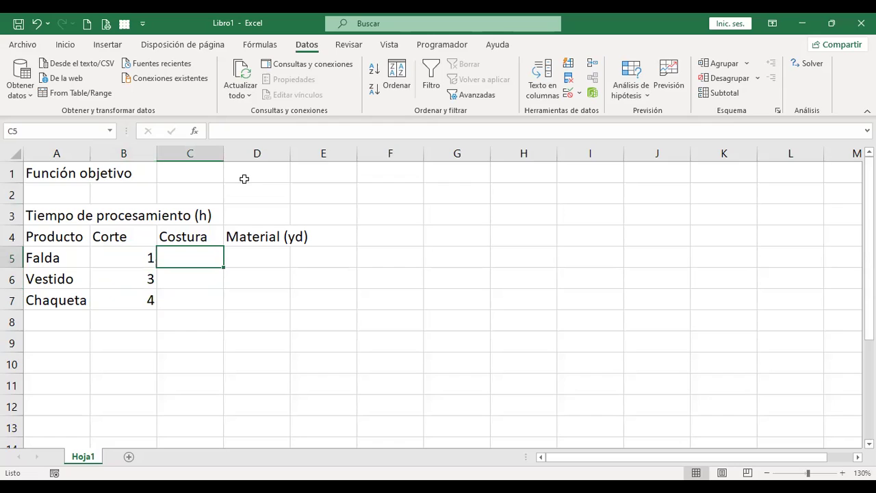
{"action": "type", "text": "1"}
{"action": "key", "text": "Return"}
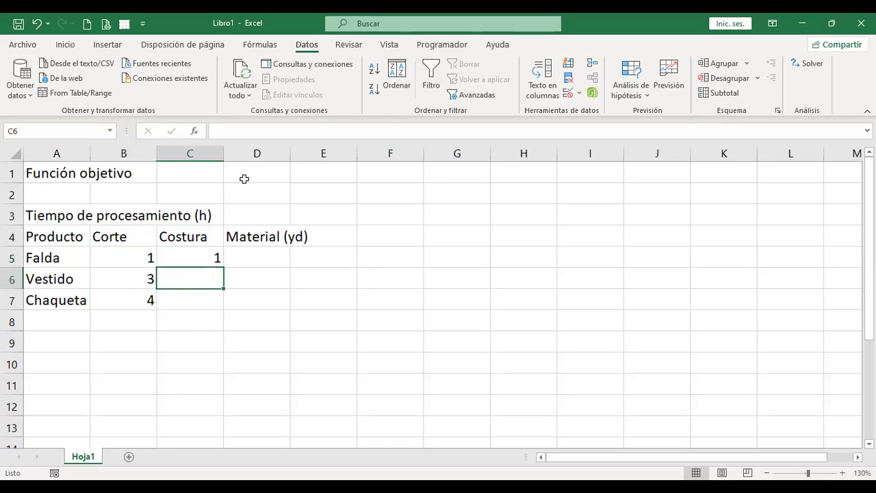
{"action": "type", "text": "4"}
{"action": "key", "text": "Return"}
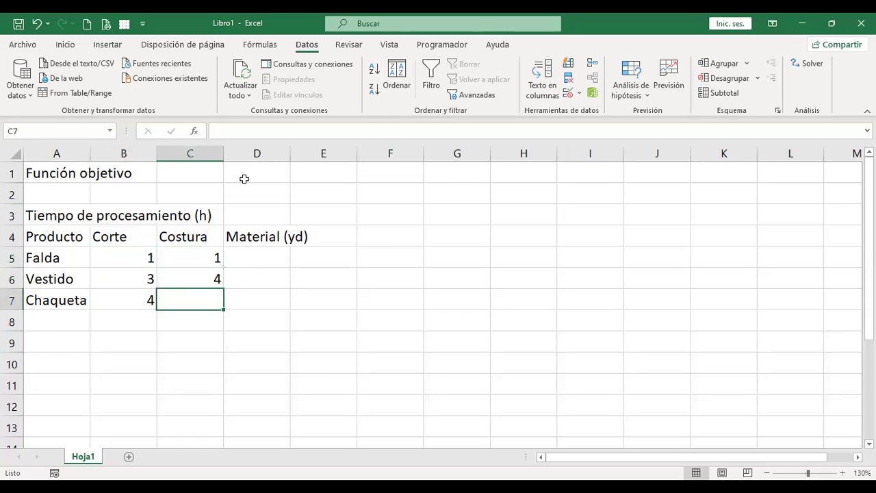
{"action": "type", "text": "6"}
{"action": "key", "text": "Tab"}
Fill the Material (yd) column with 1, 1 and 4.
{"action": "key", "text": "Up"}
{"action": "key", "text": "Up"}
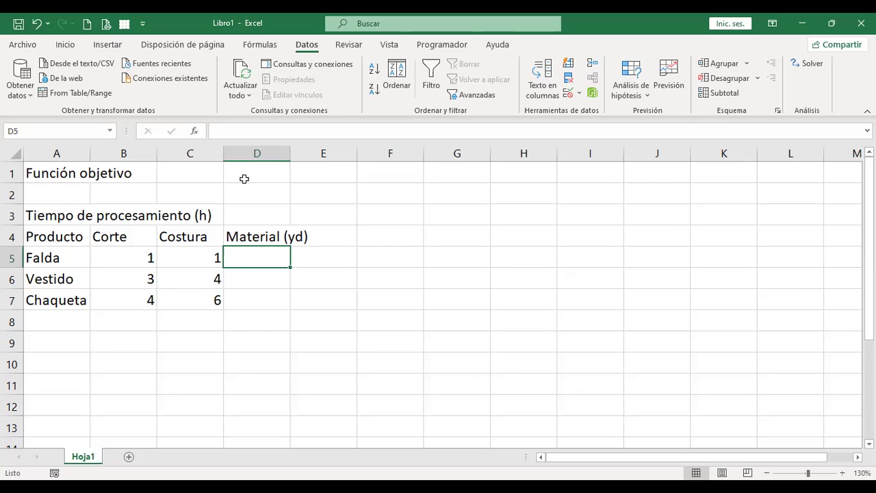
{"action": "type", "text": "1"}
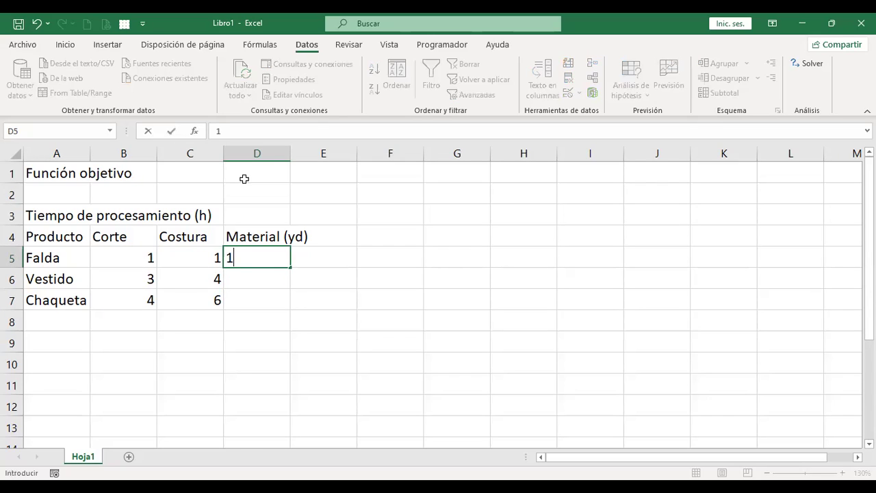
{"action": "key", "text": "Return"}
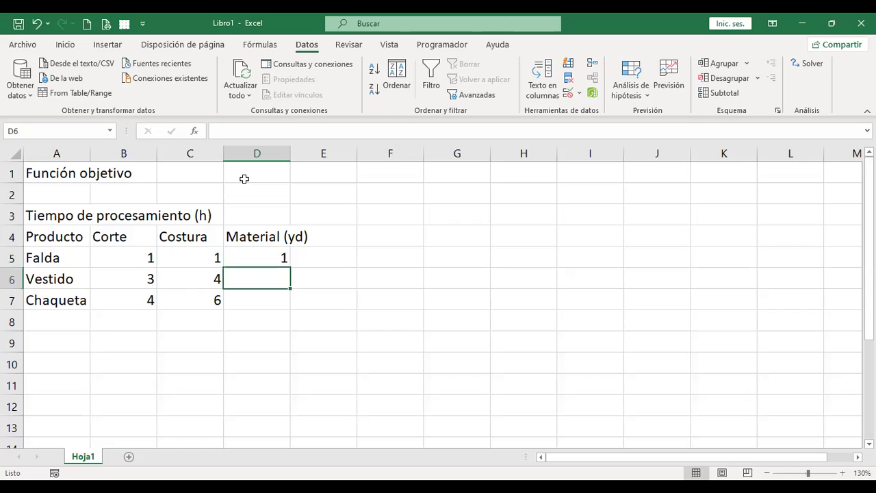
{"action": "type", "text": "1"}
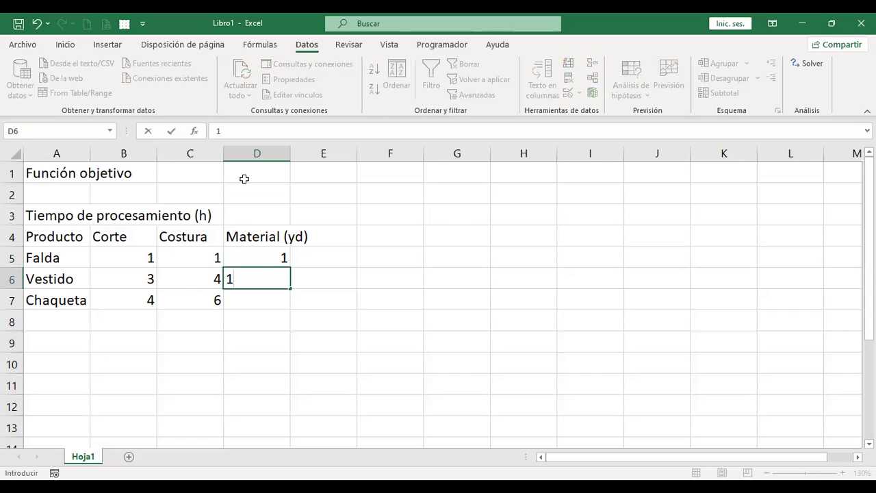
{"action": "key", "text": "Return"}
{"action": "type", "text": "4"}
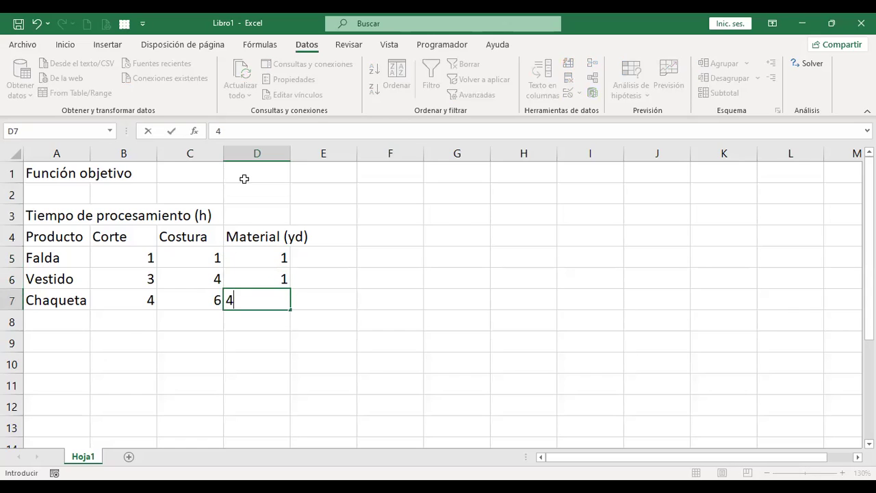
{"action": "key", "text": "Return"}
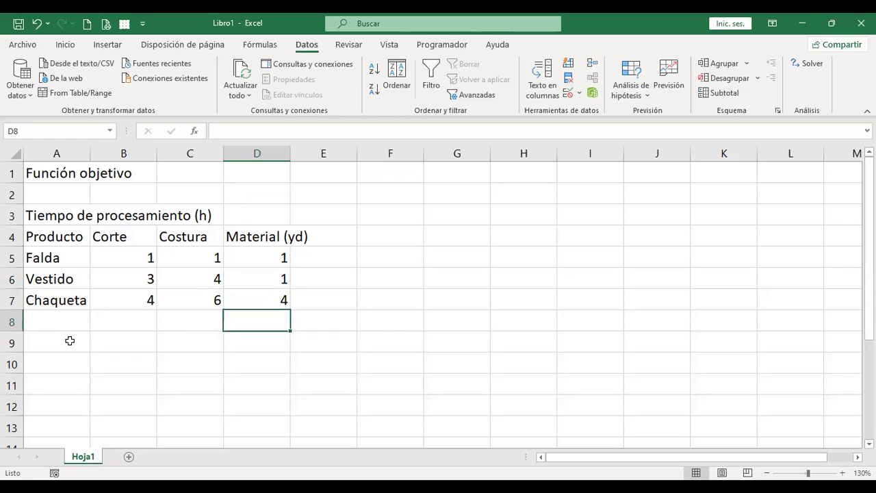
{"action": "left_click", "coordinate": [70, 340]}
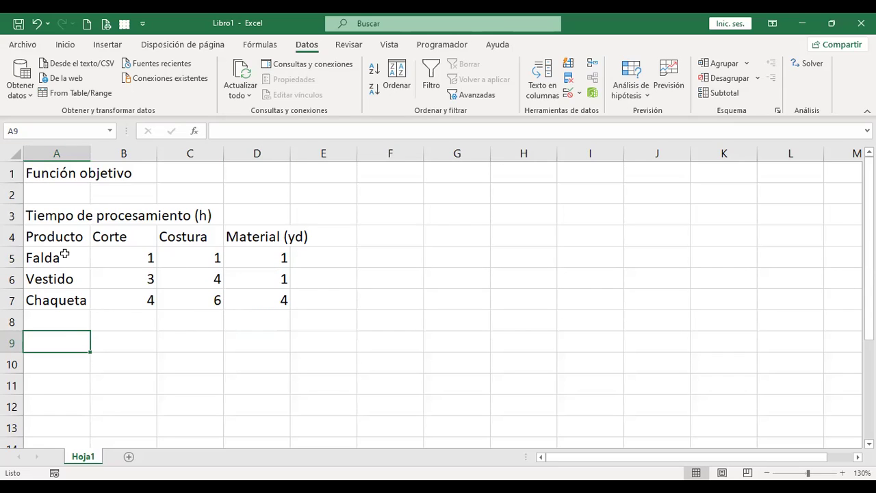
{"action": "left_click_drag", "start_coordinate": [65, 259], "coordinate": [68, 301]}
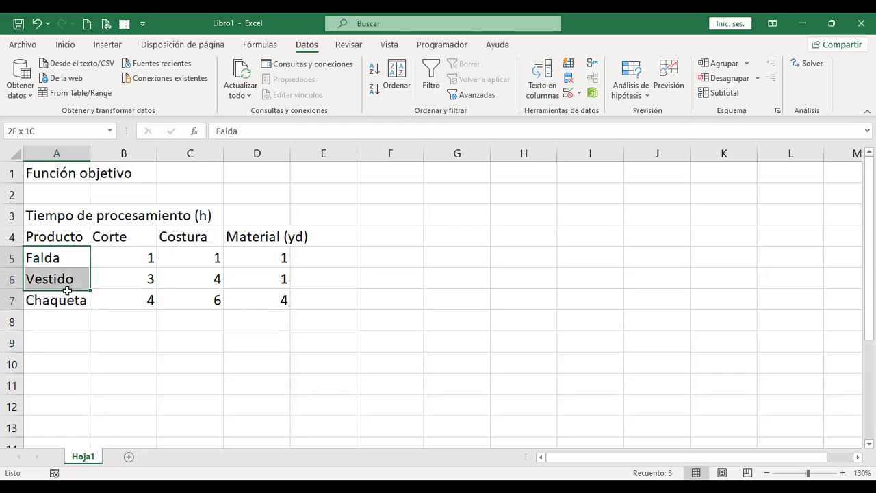
{"action": "left_click", "coordinate": [70, 340]}
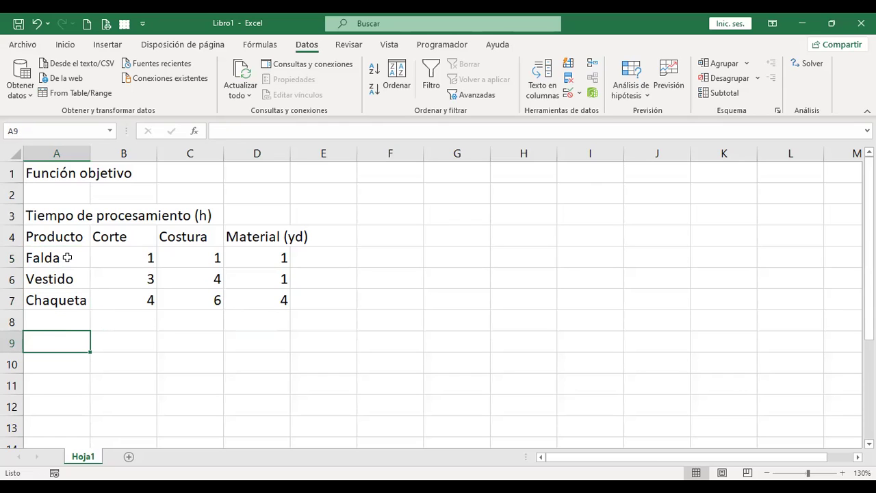
{"action": "left_click_drag", "start_coordinate": [67, 258], "coordinate": [65, 294]}
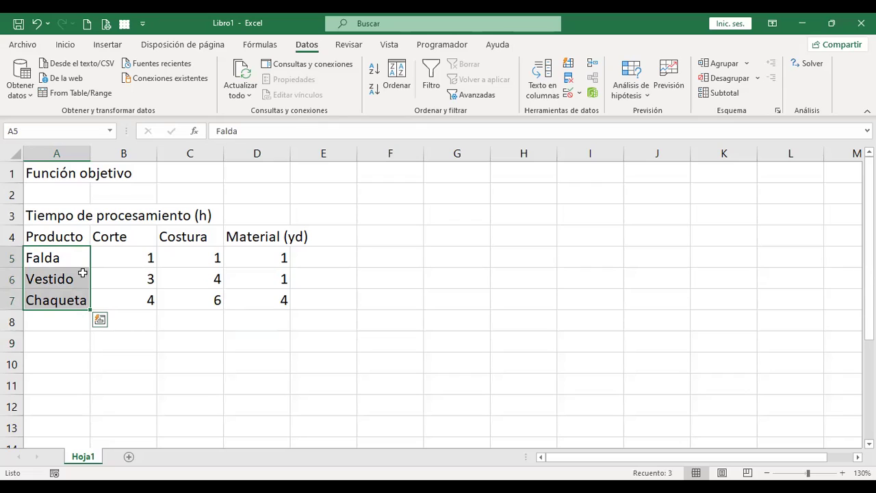
{"action": "left_click", "coordinate": [79, 342]}
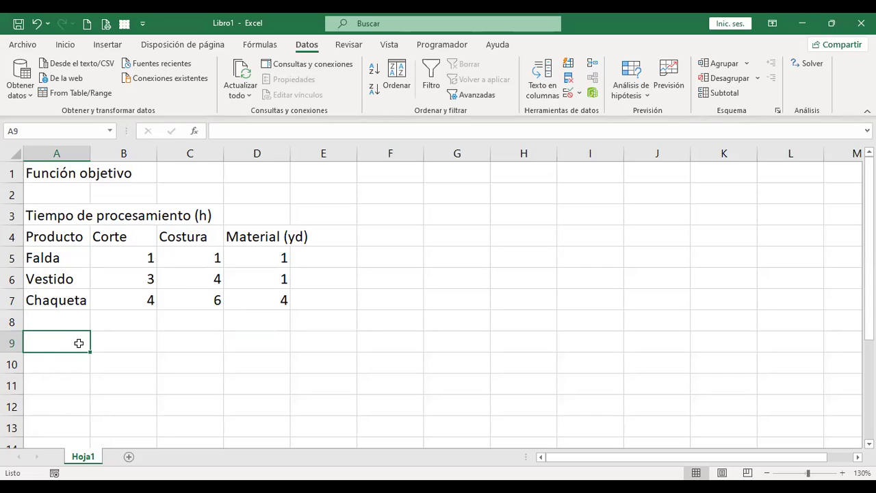
{"action": "left_click", "coordinate": [65, 258]}
Append the letters (f), (v) and (c) to Falda, Vestido and Chaqueta.
{"action": "left_click", "coordinate": [299, 126]}
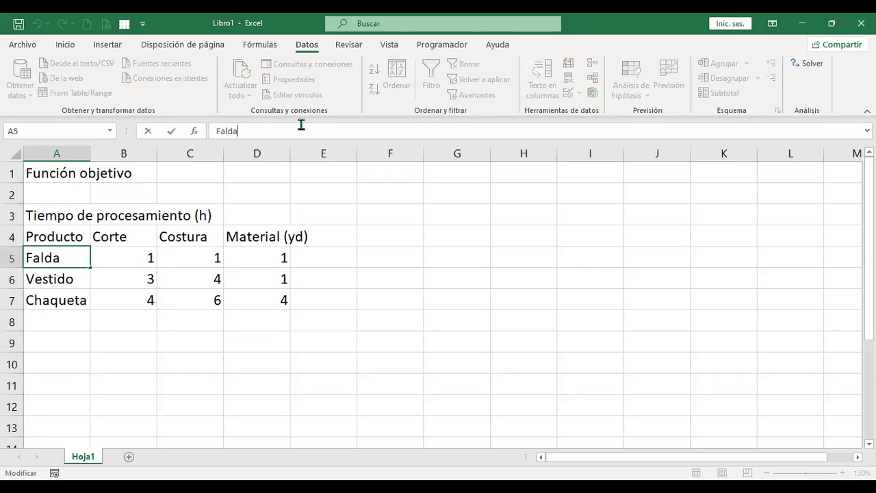
{"action": "type", "text": " (f)"}
{"action": "key", "text": "Return"}
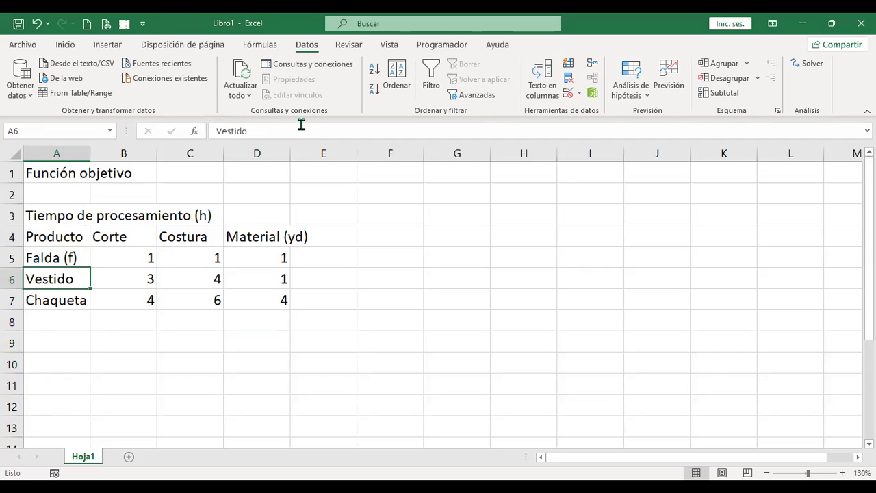
{"action": "left_click", "coordinate": [302, 125]}
{"action": "type", "text": "(v)"}
{"action": "key", "text": "Return"}
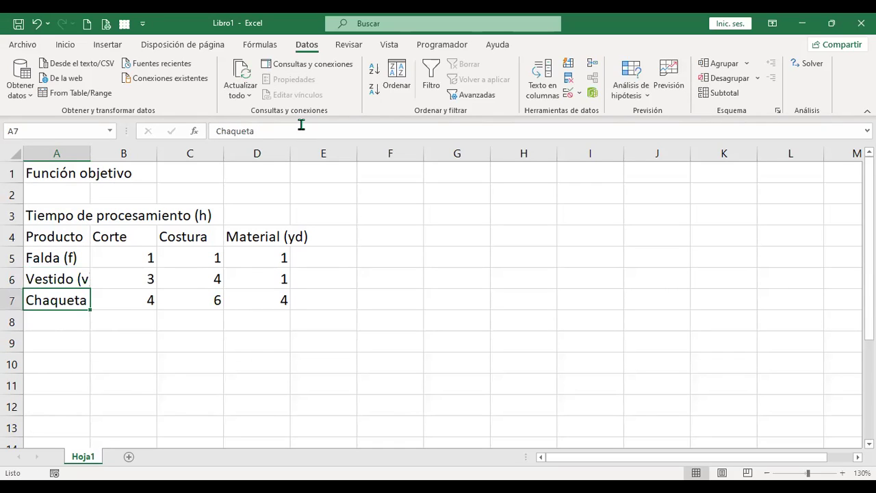
{"action": "left_click", "coordinate": [302, 126]}
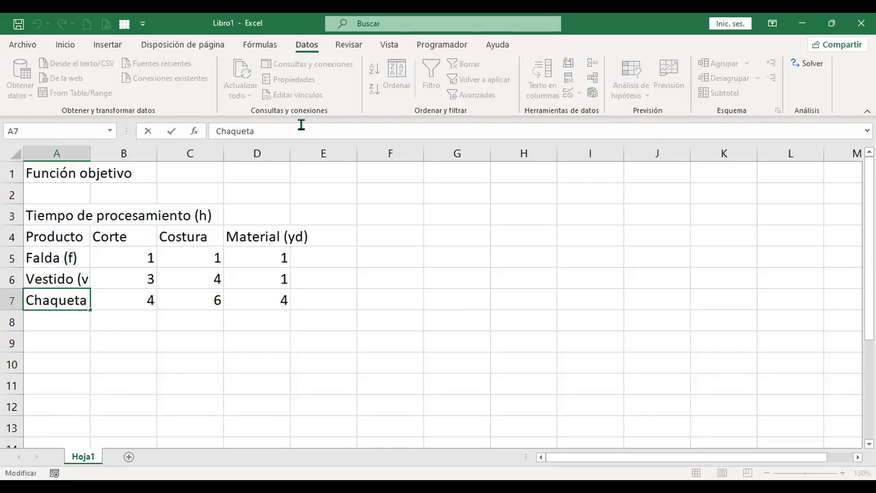
{"action": "type", "text": "("}
{"action": "type", "text": "c)"}
{"action": "key", "text": "Return"}
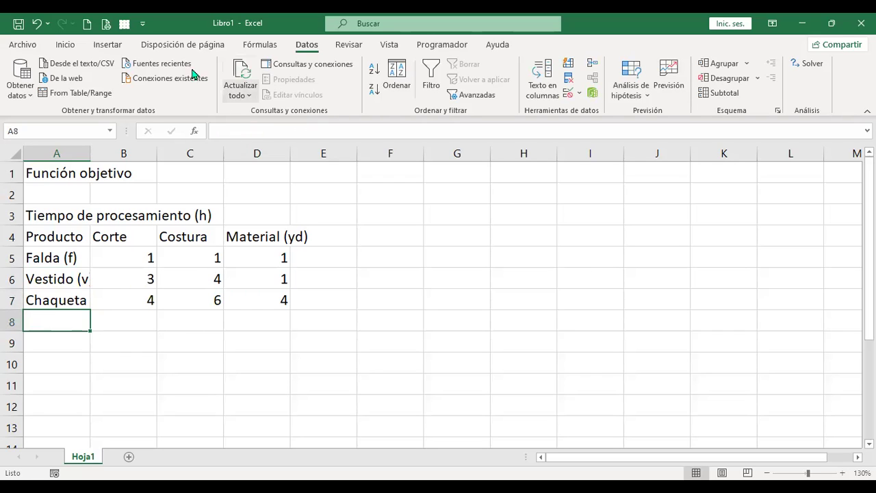
Undo the © autocorrect so A7 reads 'Chaqueta (c)', then AutoFit column A.
{"action": "double_click", "coordinate": [88, 156]}
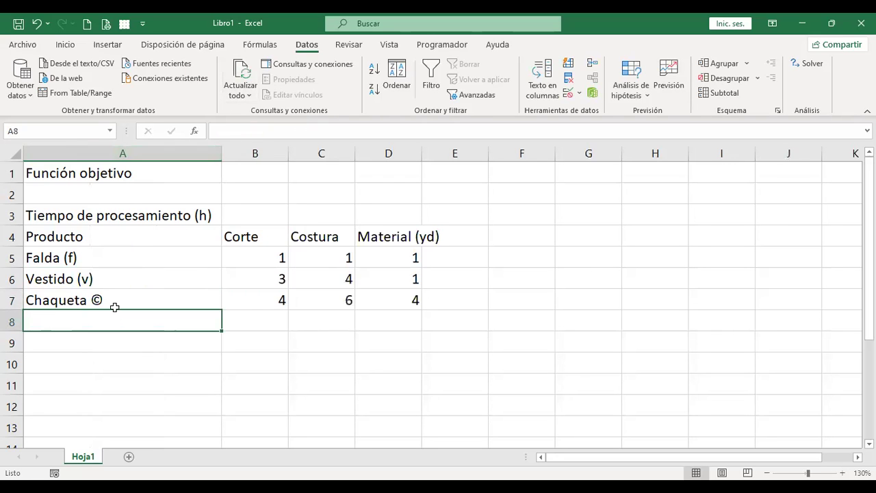
{"action": "left_click", "coordinate": [129, 291]}
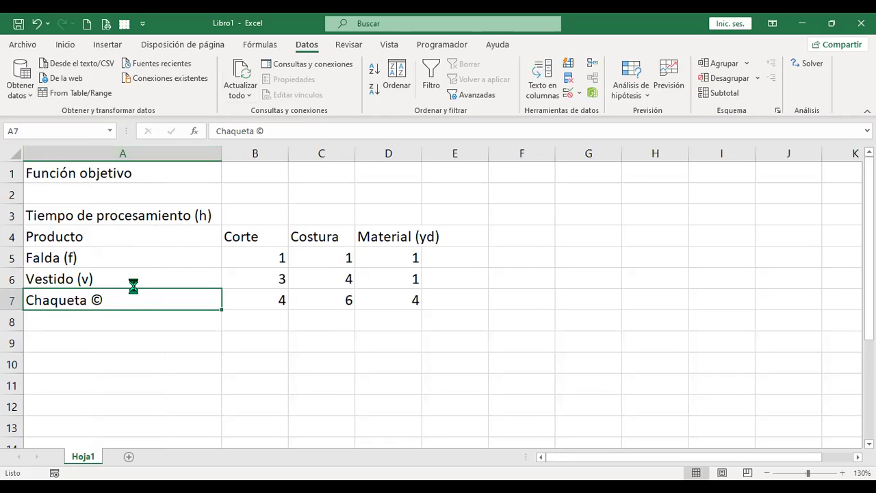
{"action": "key", "text": "ctrl+z"}
{"action": "key", "text": "Up"}
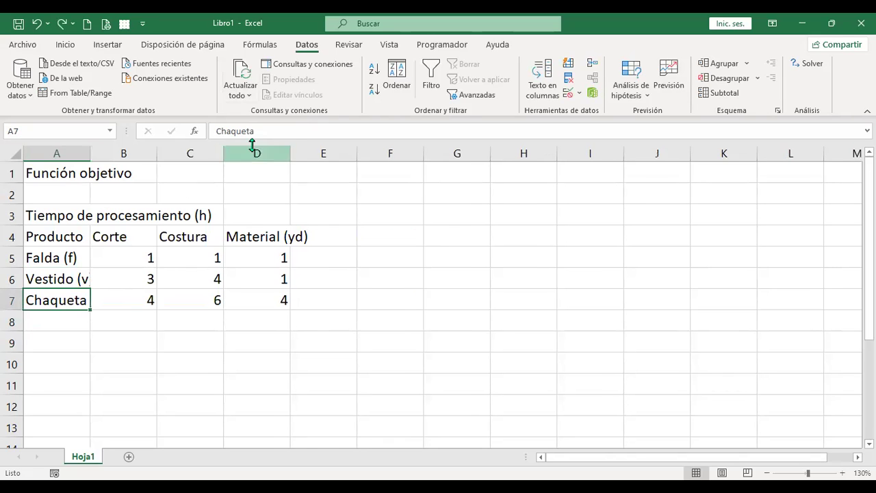
{"action": "left_click", "coordinate": [272, 127]}
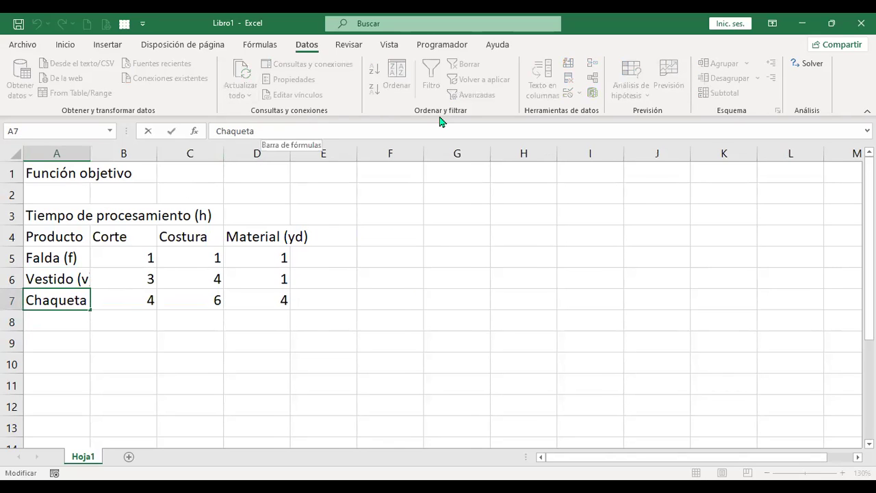
{"action": "type", "text": "(c)"}
{"action": "key", "text": "ctrl+Return"}
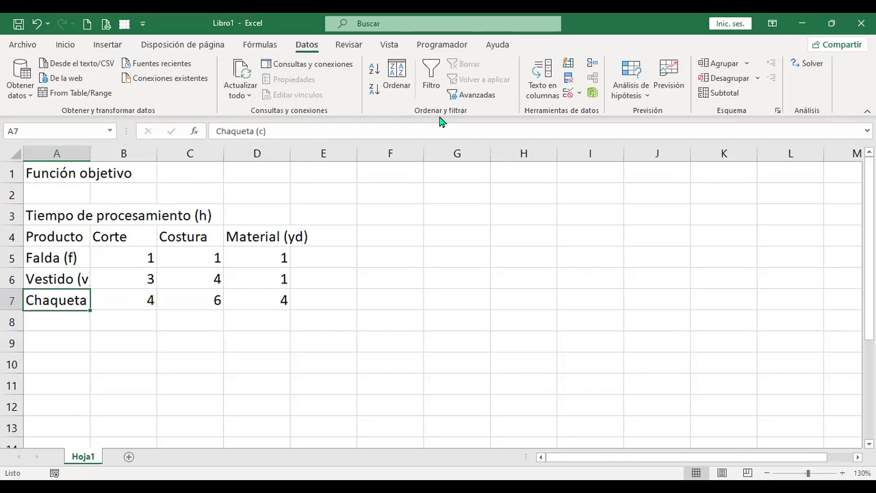
{"action": "double_click", "coordinate": [90, 148]}
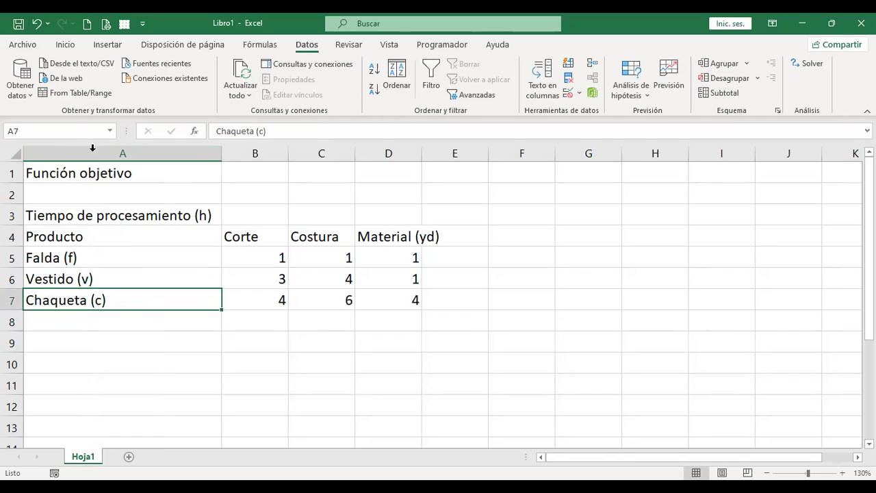
{"action": "left_click", "coordinate": [134, 339]}
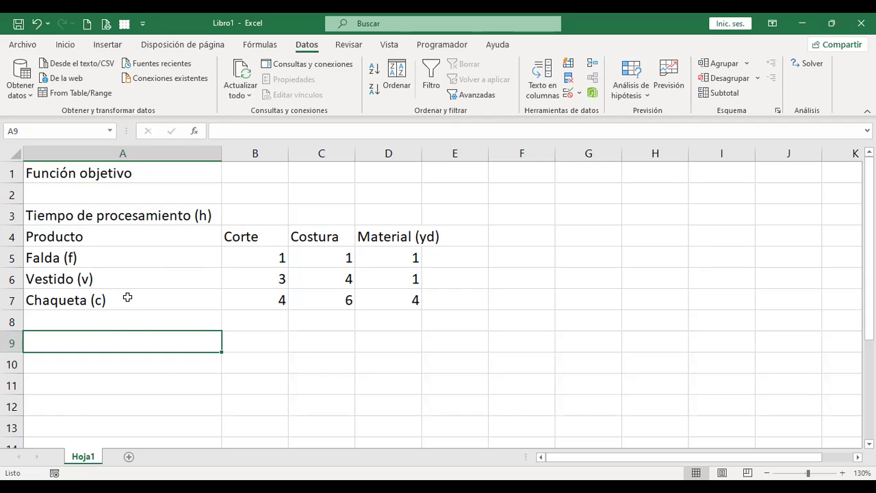
Enter 'Restricciones' in cell A9 below the processing-time table.
{"action": "left_click", "coordinate": [125, 264]}
{"action": "left_click_drag", "start_coordinate": [124, 263], "coordinate": [124, 290]}
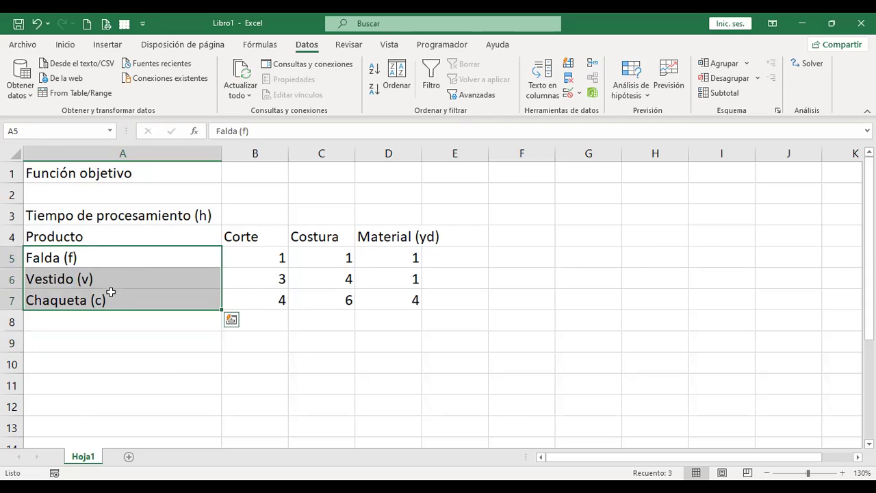
{"action": "left_click", "coordinate": [104, 343]}
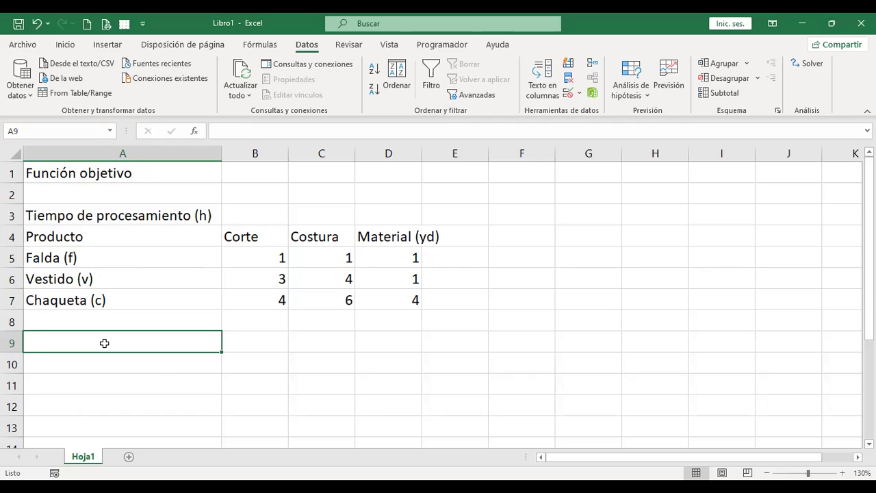
{"action": "type", "text": "Restricciones"}
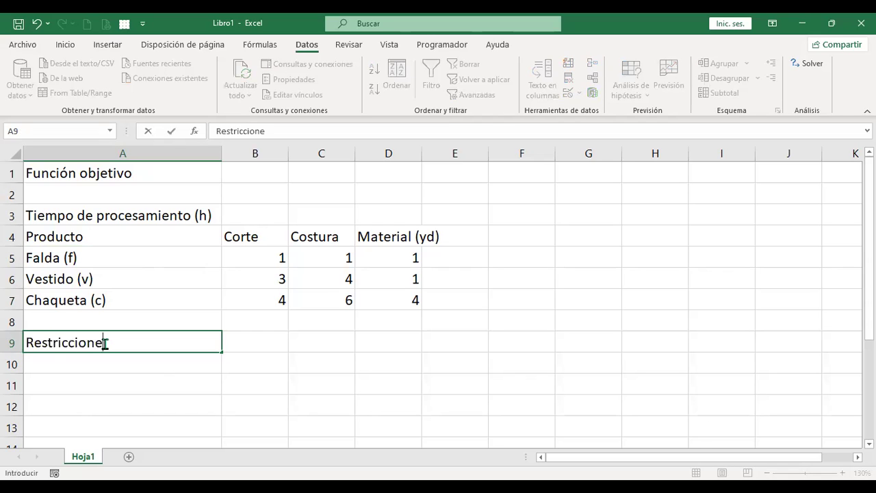
{"action": "key", "text": "Return"}
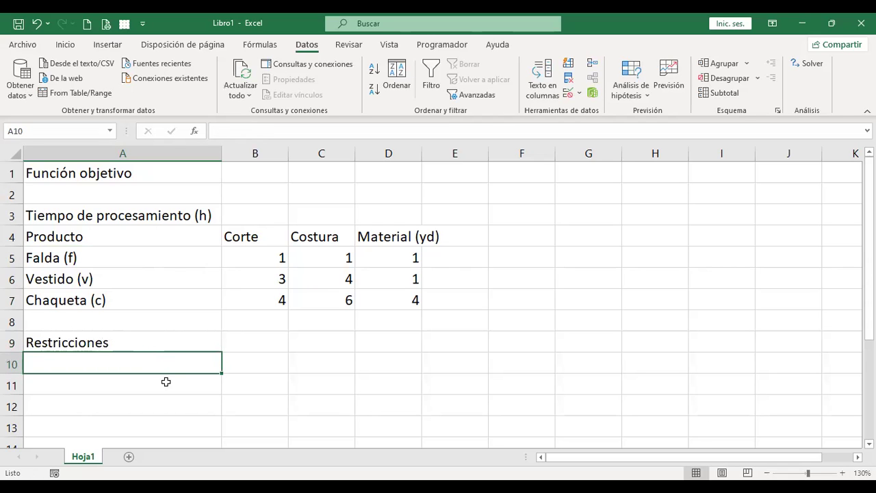
Review the sheet by selecting the title, product names and columns B to D.
{"action": "left_click", "coordinate": [146, 169]}
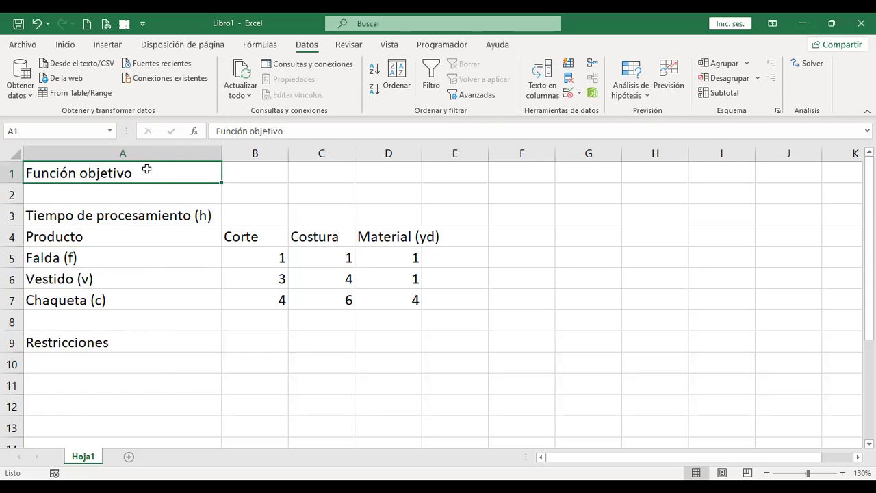
{"action": "left_click", "coordinate": [95, 258]}
{"action": "left_click_drag", "start_coordinate": [95, 258], "coordinate": [93, 295]}
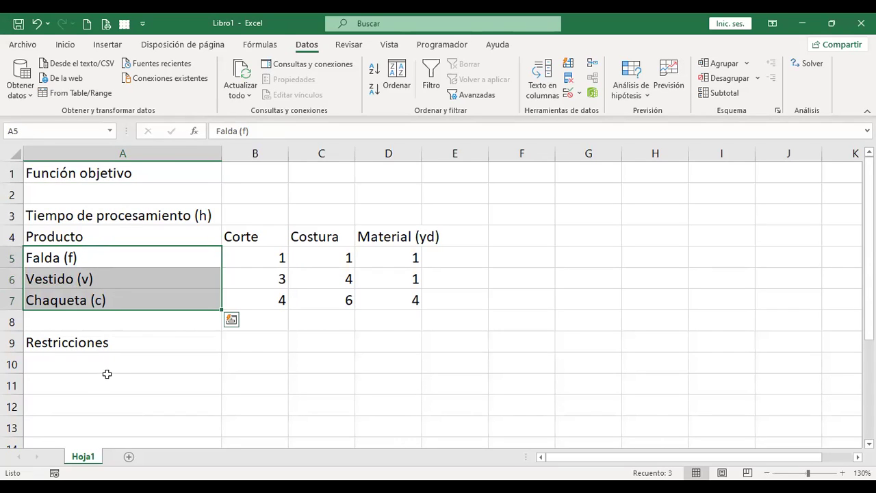
{"action": "left_click", "coordinate": [109, 366]}
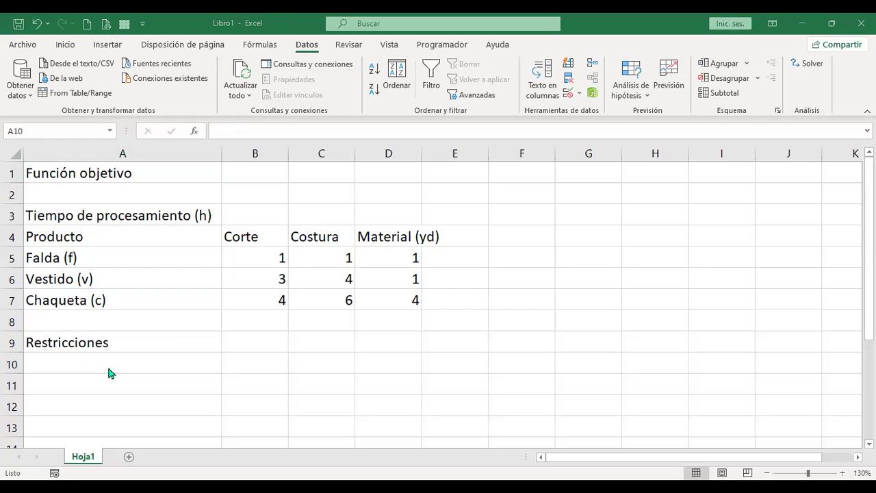
{"action": "left_click", "coordinate": [479, 260]}
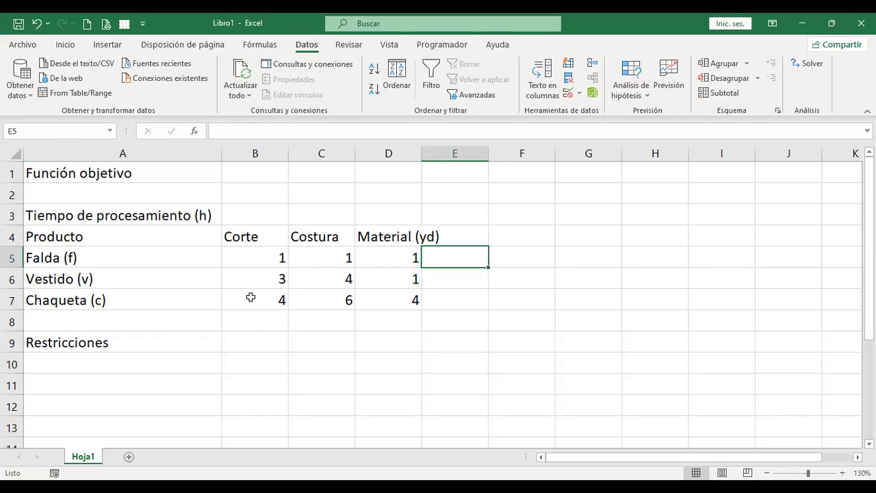
{"action": "left_click", "coordinate": [268, 152]}
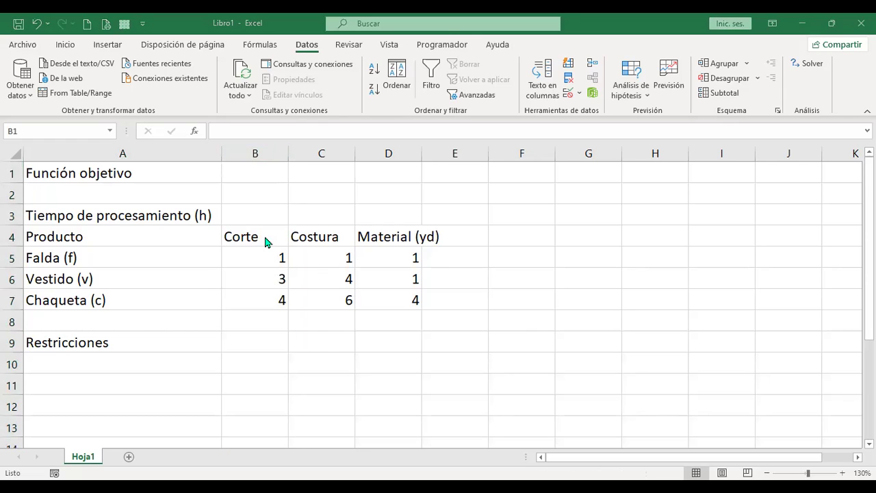
{"action": "key", "text": "alt"}
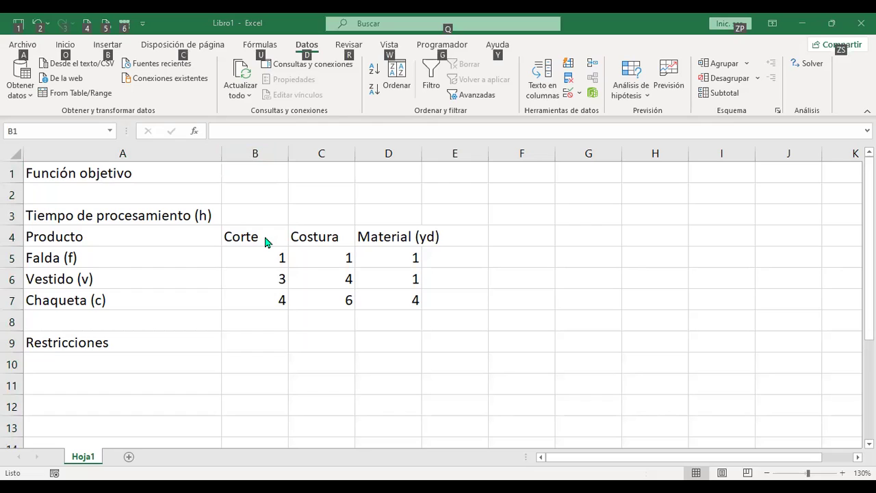
{"action": "key", "text": "ctrl+space"}
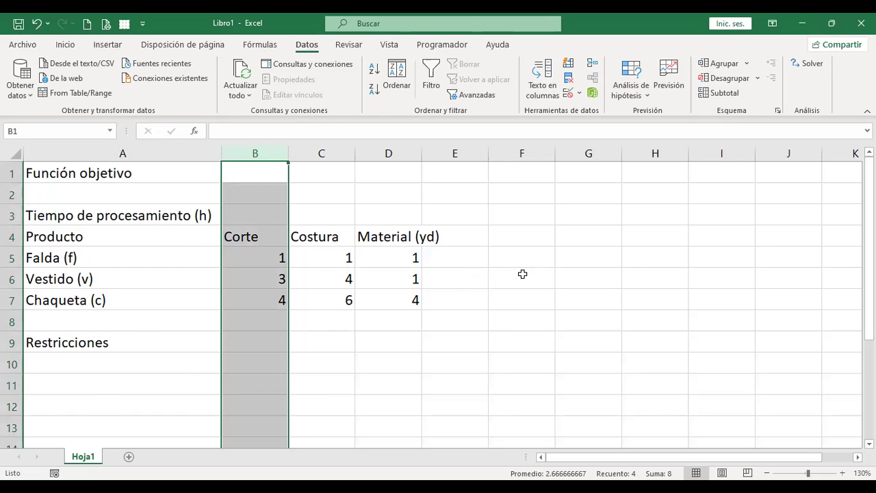
{"action": "left_click", "coordinate": [64, 379]}
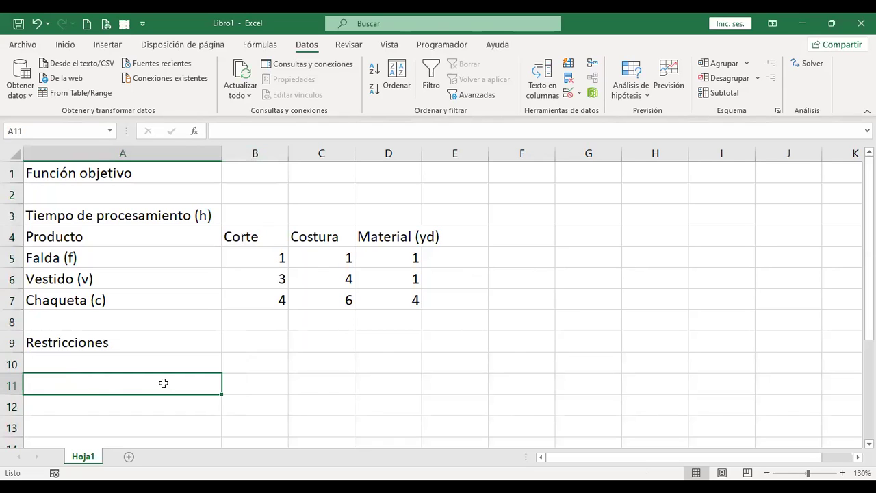
{"action": "left_click", "coordinate": [239, 154]}
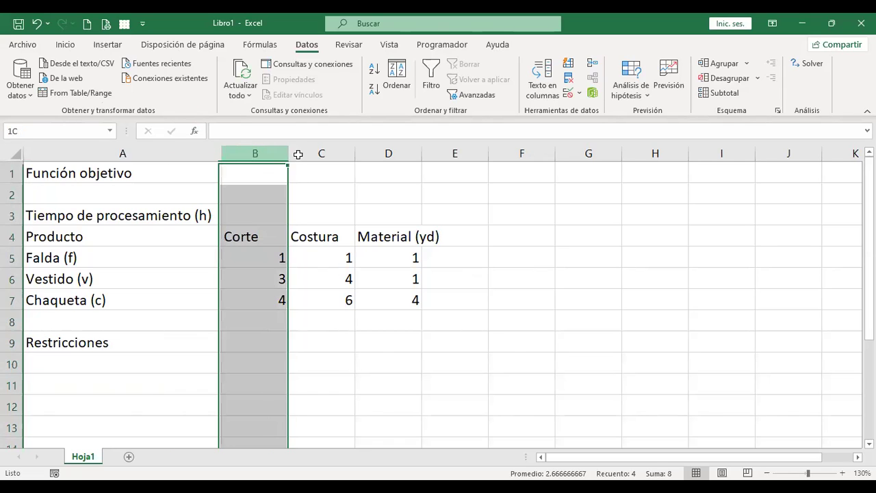
{"action": "left_click_drag", "start_coordinate": [298, 155], "coordinate": [391, 163]}
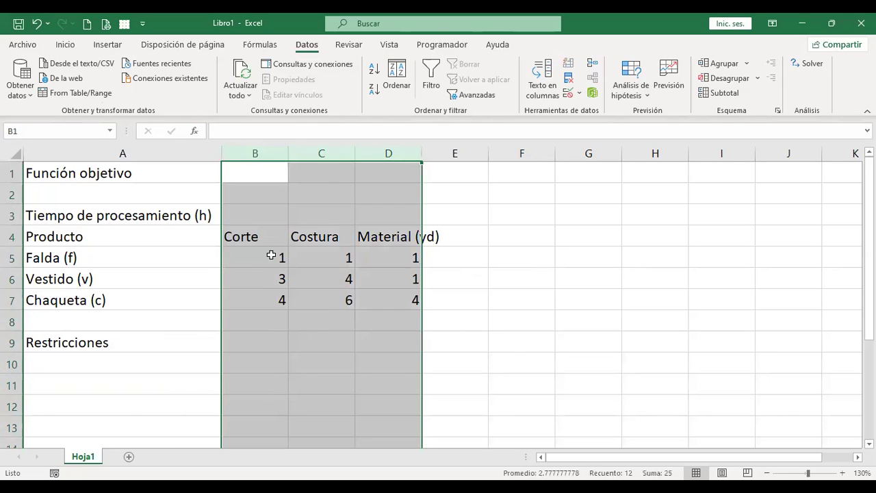
List the constraint rows Corte, Costura and Material in A11:A13.
{"action": "left_click", "coordinate": [96, 386]}
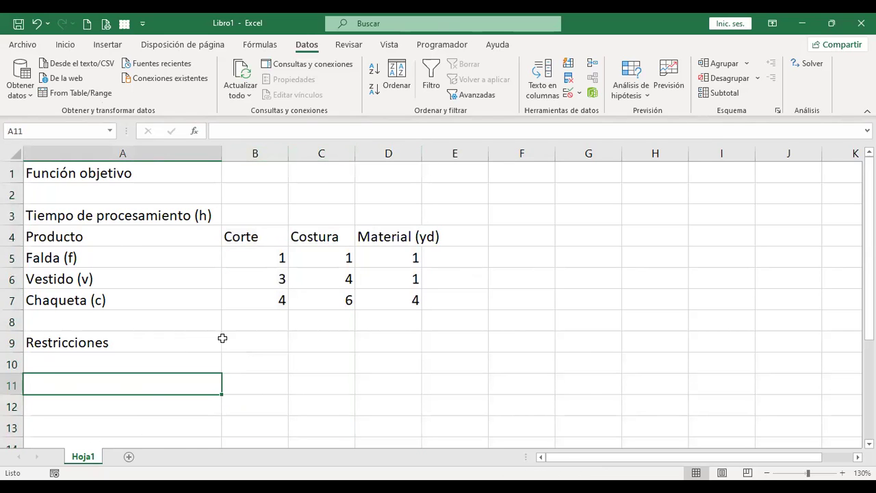
{"action": "type", "text": "Corte"}
{"action": "key", "text": "Return"}
{"action": "type", "text": "Costura"}
{"action": "key", "text": "Return"}
{"action": "type", "text": "Material"}
{"action": "key", "text": "Return"}
{"action": "key", "text": "Up"}
{"action": "key", "text": "Up"}
{"action": "key", "text": "Up"}
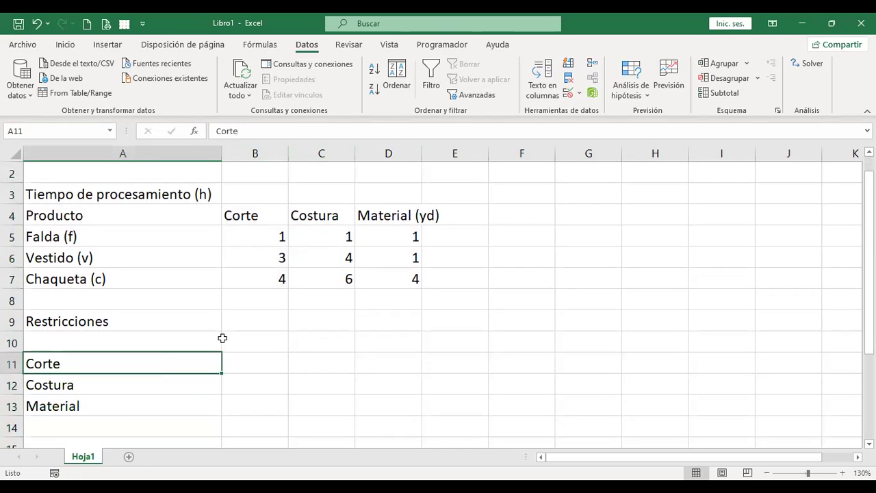
{"action": "key", "text": "Right"}
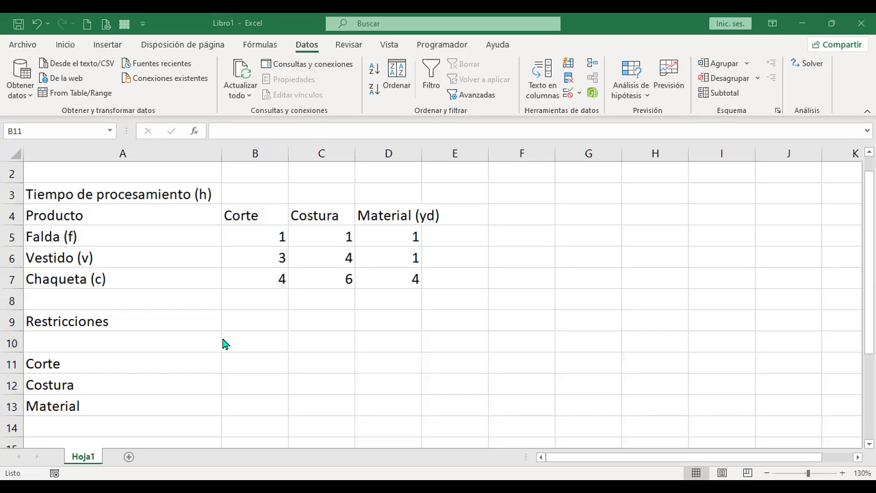
Add the Disponible heading in B10 and AutoFit column B.
{"action": "left_click", "coordinate": [223, 341]}
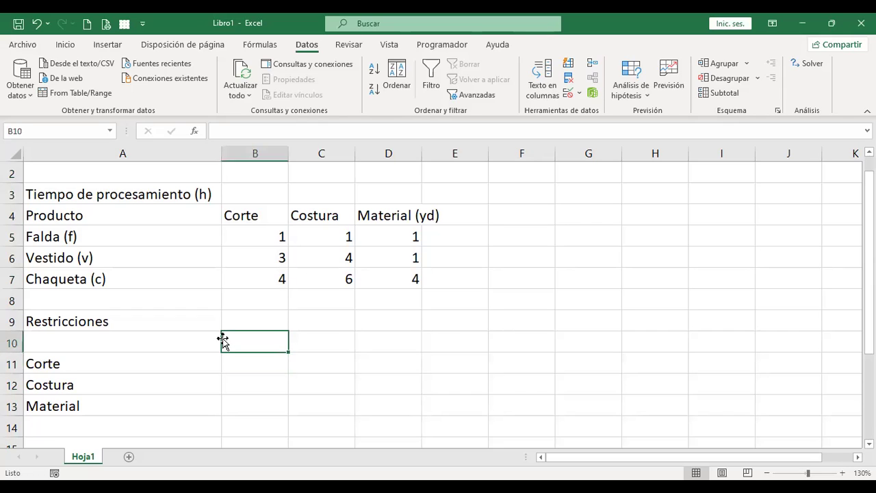
{"action": "type", "text": "Disponibl"}
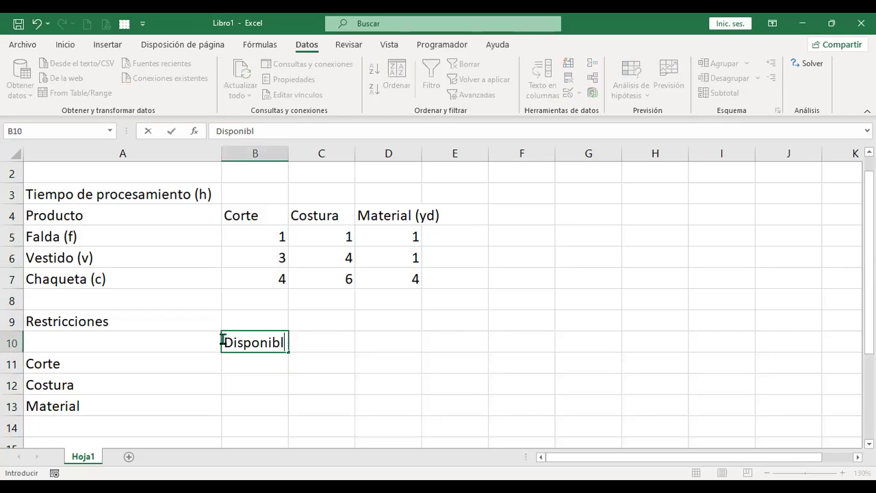
{"action": "type", "text": "e"}
{"action": "key", "text": "Return"}
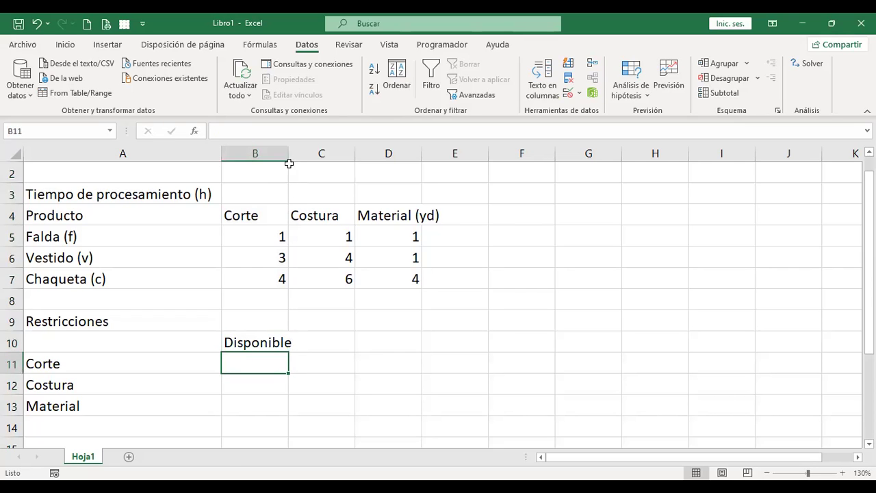
{"action": "double_click", "coordinate": [289, 155]}
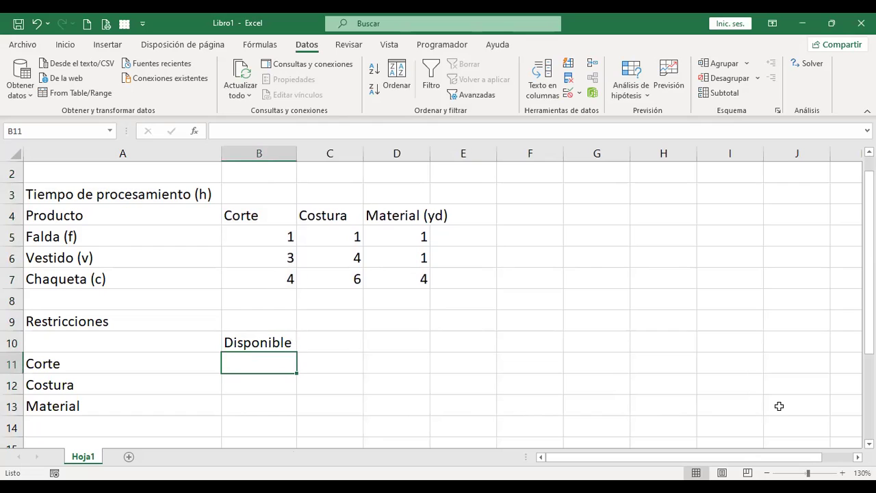
{"action": "left_click", "coordinate": [250, 365]}
Enter available amounts 100, 180 and 60 for Corte, Costura and Material.
{"action": "type", "text": "100"}
{"action": "key", "text": "Return"}
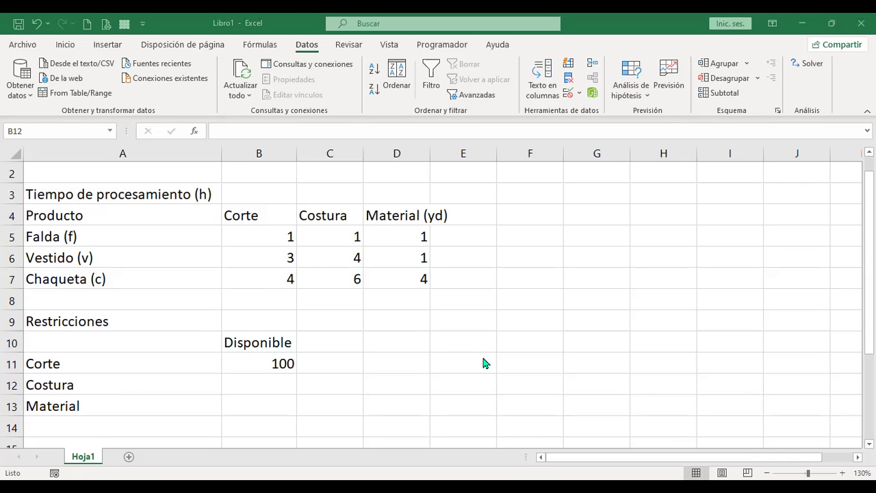
{"action": "type", "text": "180"}
{"action": "key", "text": "Return"}
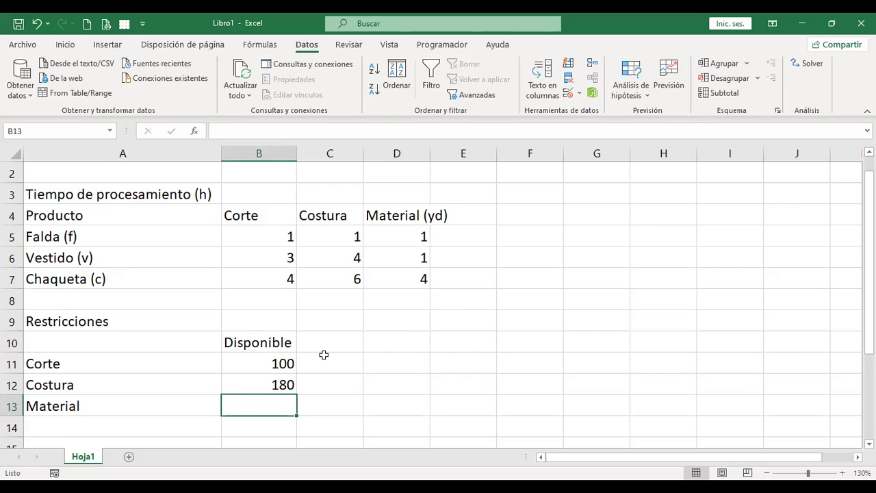
{"action": "type", "text": "60"}
{"action": "key", "text": "Return"}
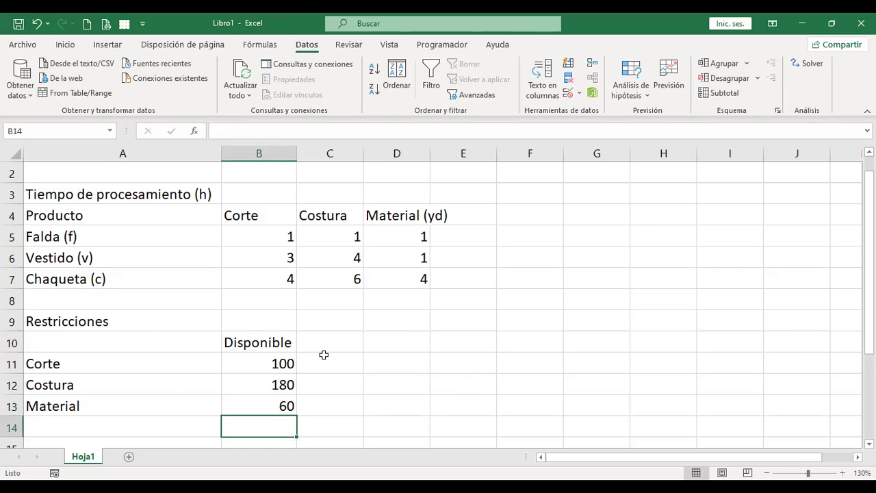
{"action": "key", "text": "Up"}
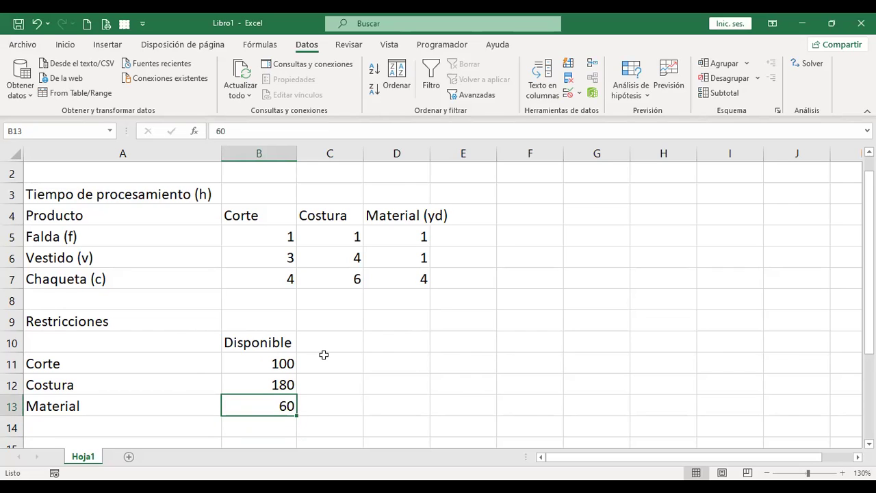
{"action": "scroll", "coordinate": [356, 368], "scroll_direction": "down", "scroll_amount": 1}
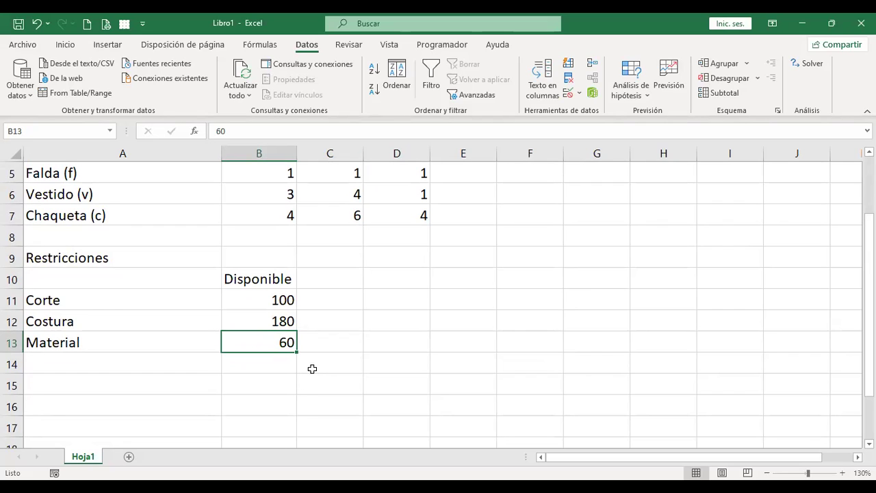
{"action": "scroll", "coordinate": [379, 347], "scroll_direction": "up", "scroll_amount": 2}
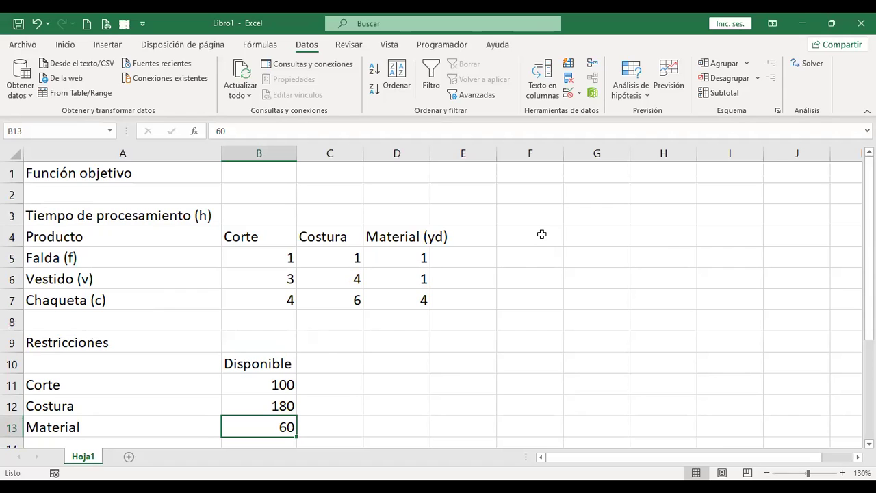
AutoFit column D and apply All Borders to the processing-time table A3:D7.
{"action": "double_click", "coordinate": [427, 152]}
{"action": "left_click_drag", "start_coordinate": [116, 219], "coordinate": [418, 298]}
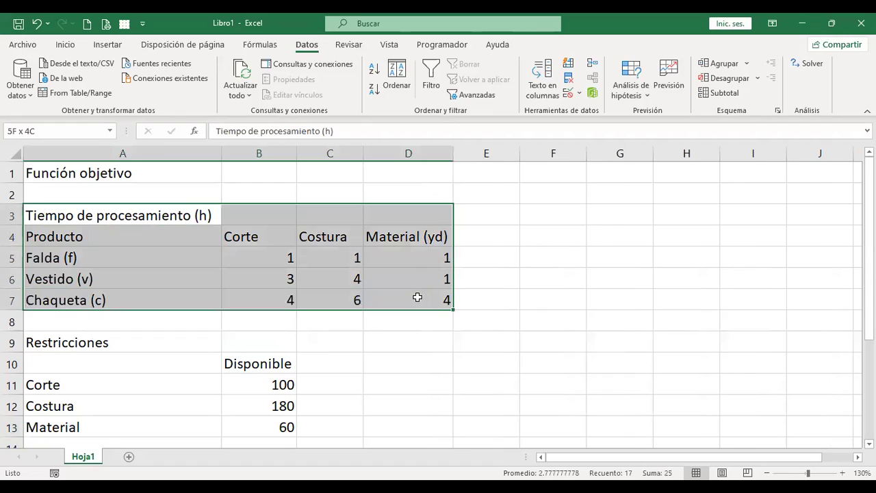
{"action": "left_click", "coordinate": [65, 45]}
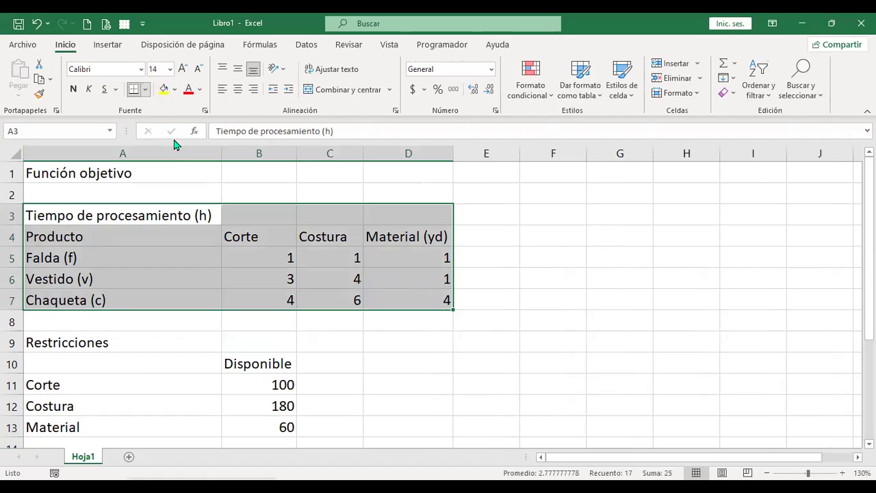
{"action": "left_click", "coordinate": [145, 89]}
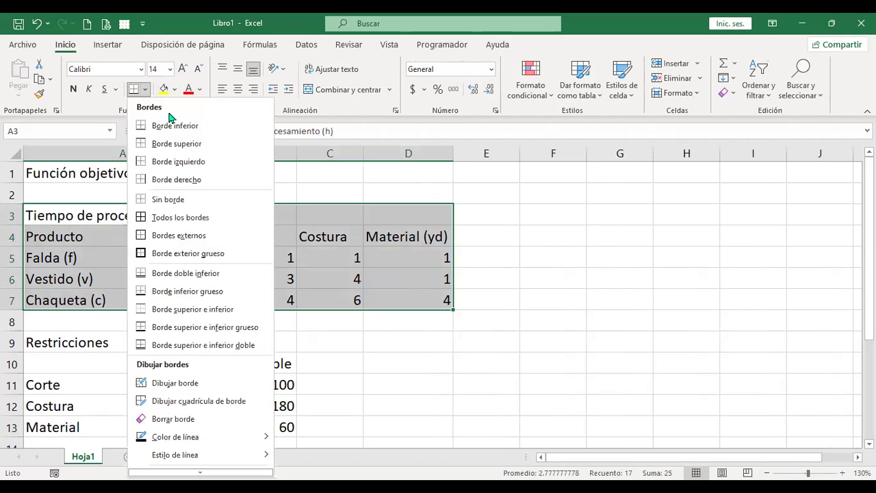
{"action": "left_click", "coordinate": [167, 219]}
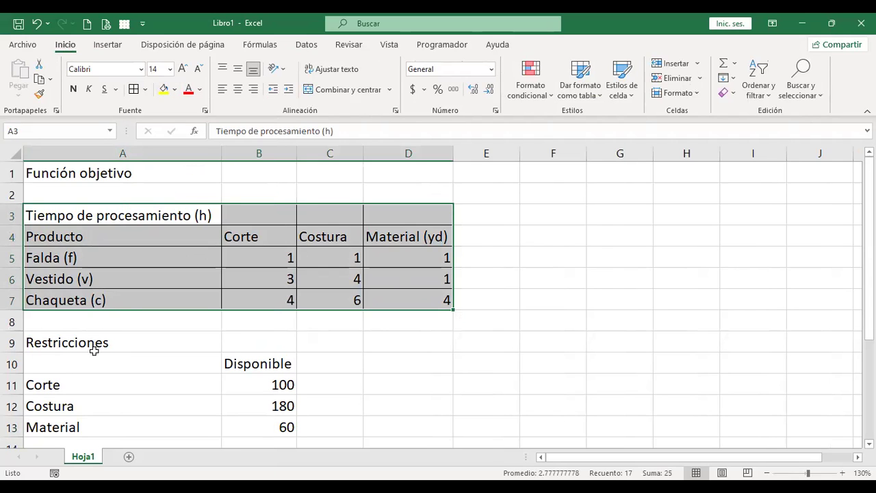
Apply All Borders to the Restricciones table A9:B13.
{"action": "scroll", "coordinate": [113, 363], "scroll_direction": "down", "scroll_amount": 1}
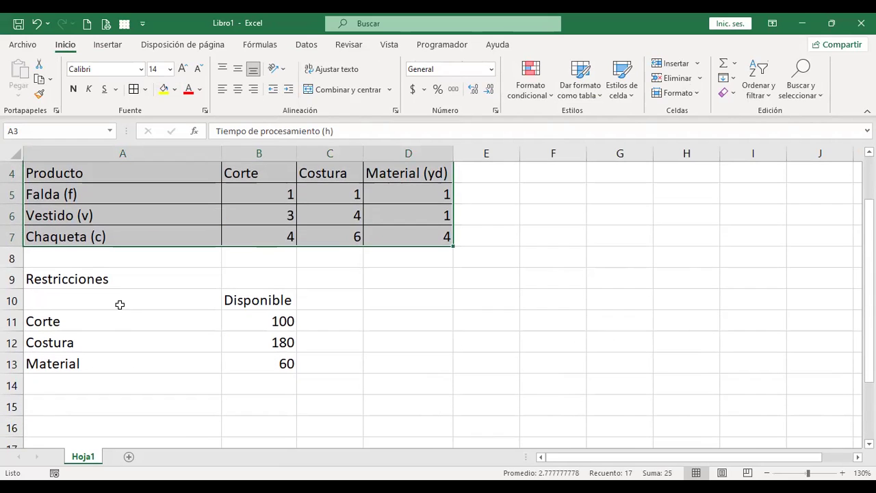
{"action": "left_click_drag", "start_coordinate": [126, 283], "coordinate": [225, 363]}
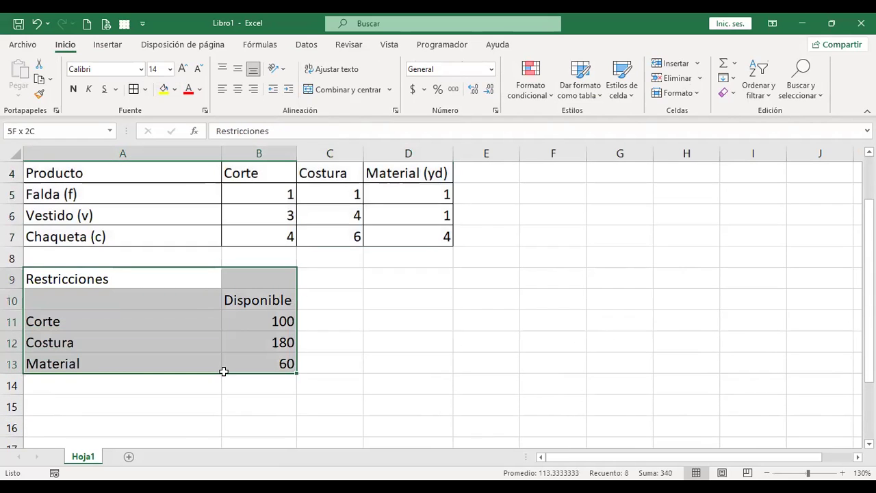
{"action": "left_click", "coordinate": [133, 89]}
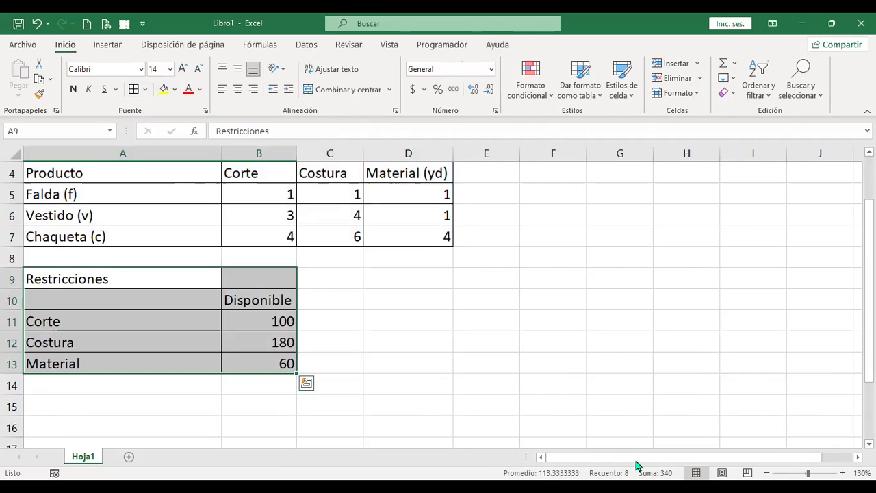
{"action": "scroll", "coordinate": [636, 465], "scroll_direction": "up", "scroll_amount": 1}
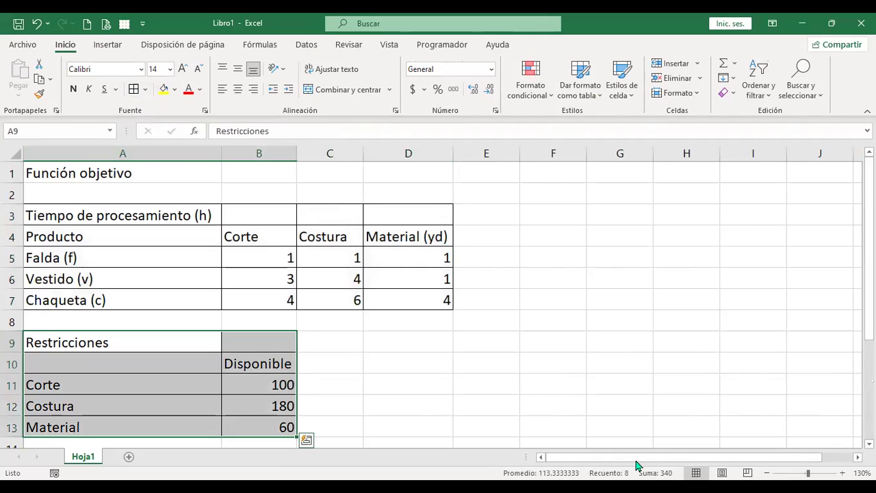
{"action": "left_click", "coordinate": [542, 217]}
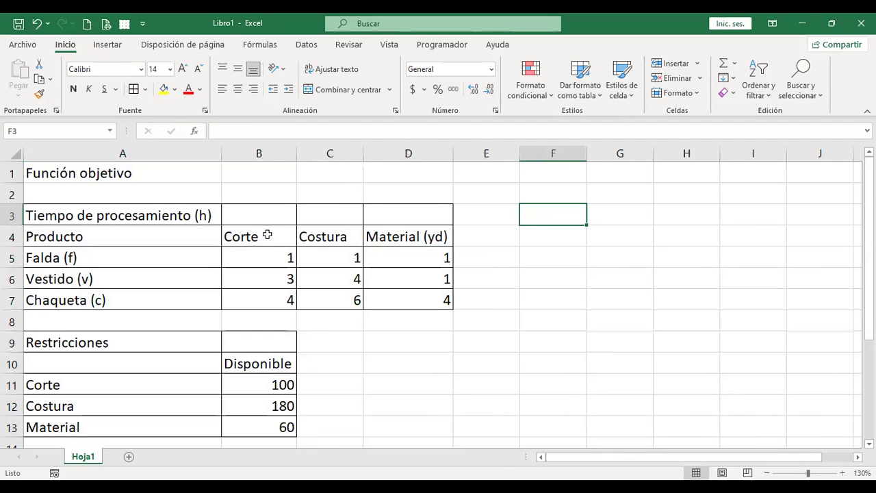
Copy the product names from A5:A7 and paste them transposed across F4:H4 with Pegado especial.
{"action": "left_click_drag", "start_coordinate": [267, 235], "coordinate": [389, 236]}
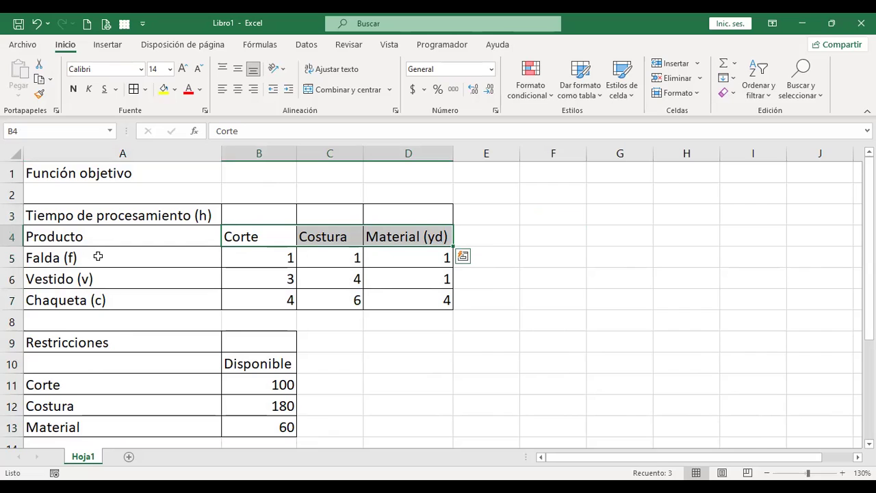
{"action": "left_click_drag", "start_coordinate": [97, 256], "coordinate": [92, 290]}
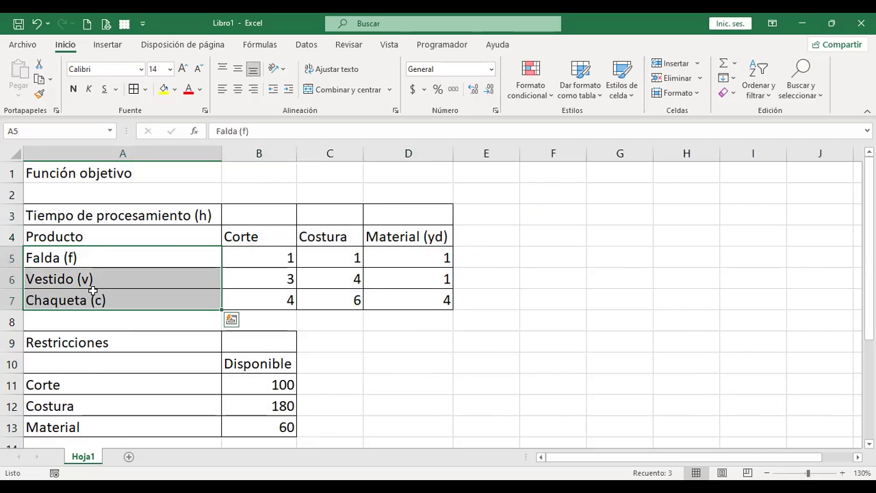
{"action": "key", "text": "ctrl+c"}
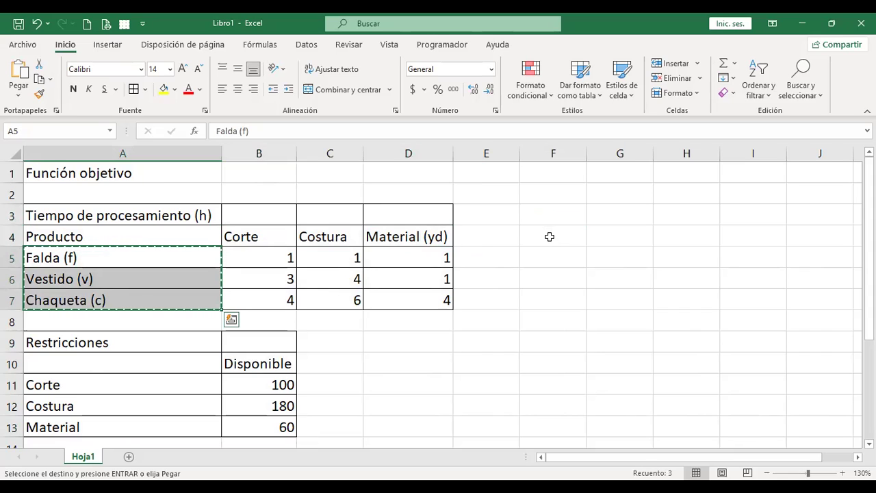
{"action": "left_click", "coordinate": [551, 234]}
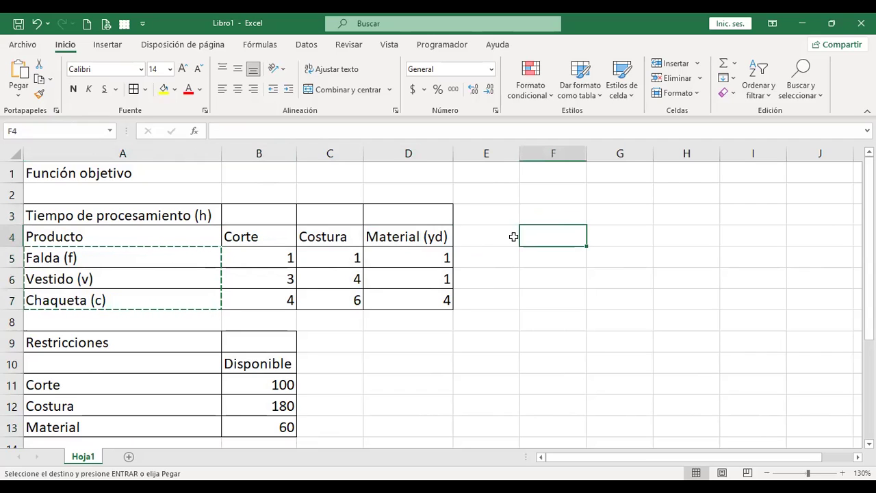
{"action": "right_click", "coordinate": [570, 236]}
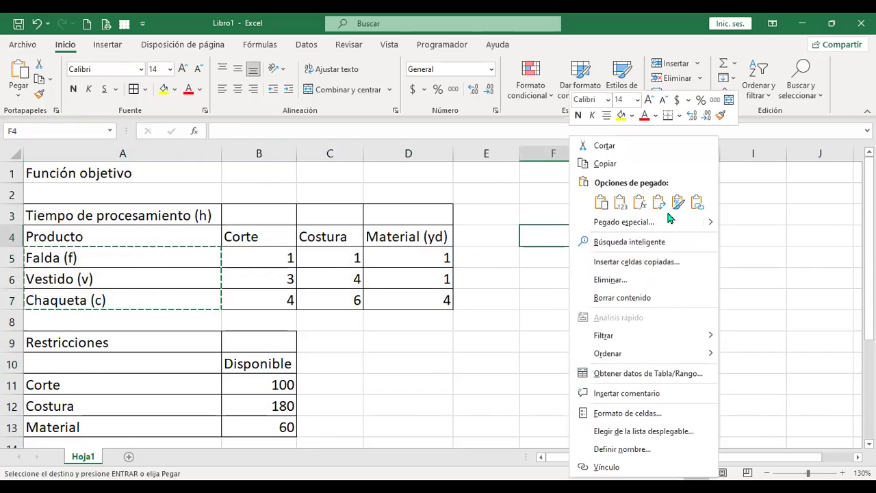
{"action": "left_click", "coordinate": [643, 226]}
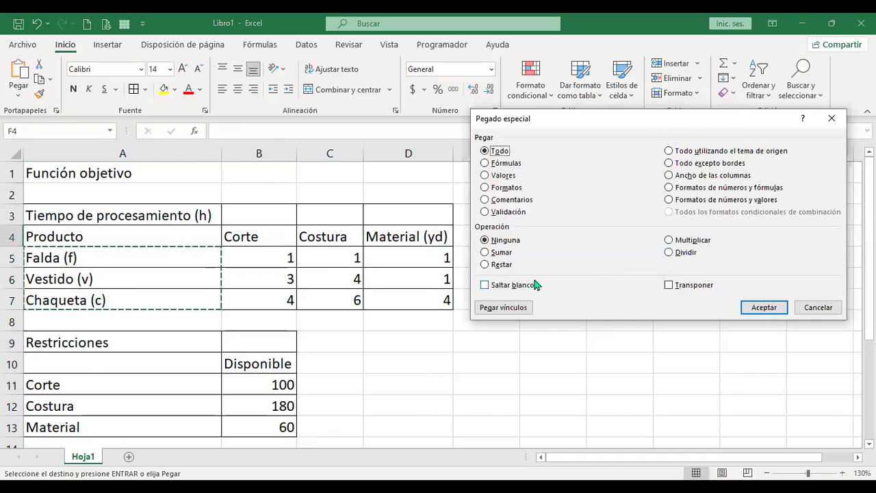
{"action": "left_click", "coordinate": [671, 285]}
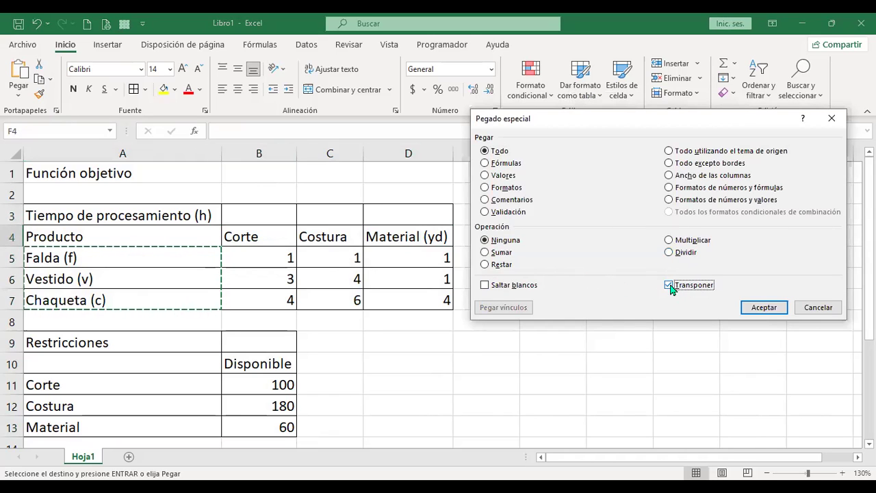
{"action": "left_click", "coordinate": [762, 307]}
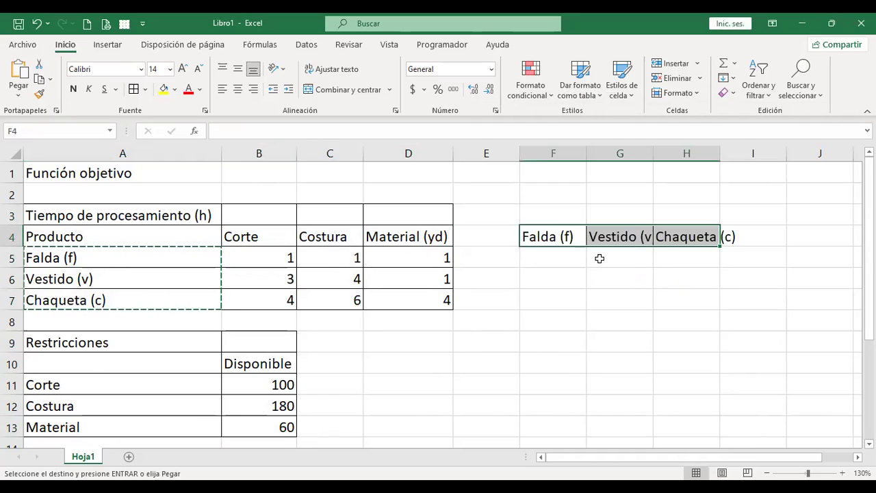
{"action": "left_click", "coordinate": [603, 236]}
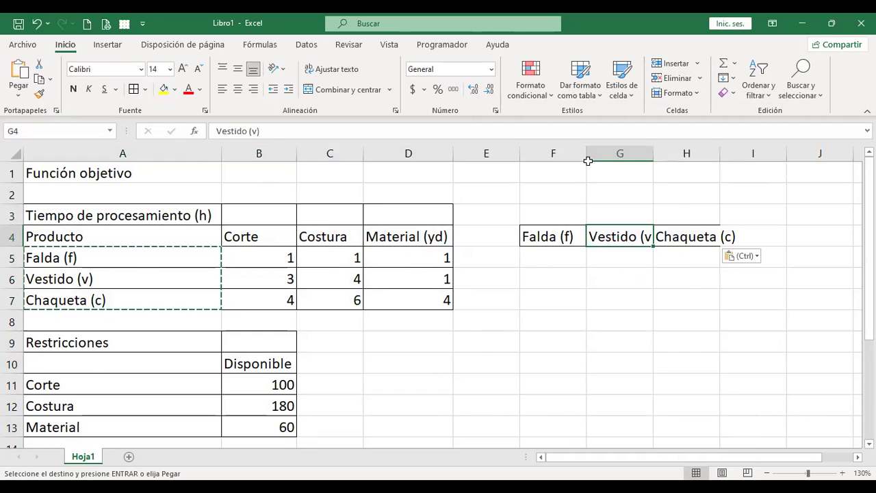
{"action": "left_click", "coordinate": [550, 256]}
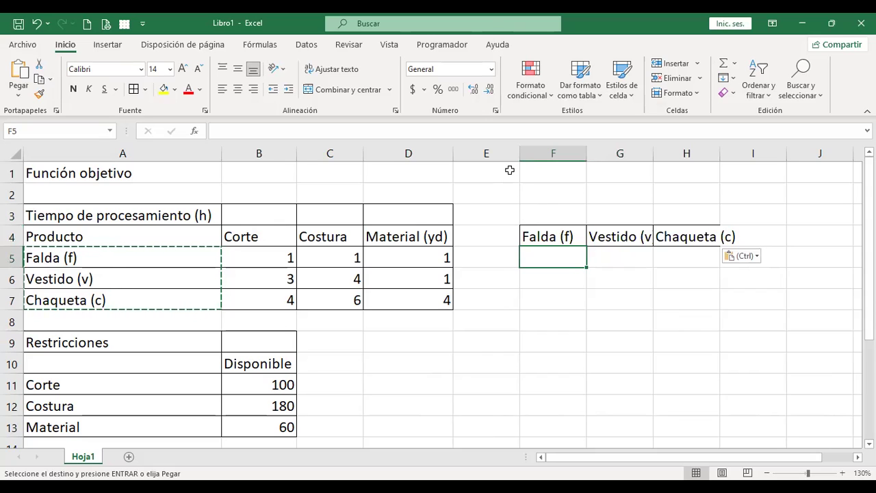
Insert a blank column at F and label cell F5 'Utilidad'.
{"action": "left_click", "coordinate": [531, 157]}
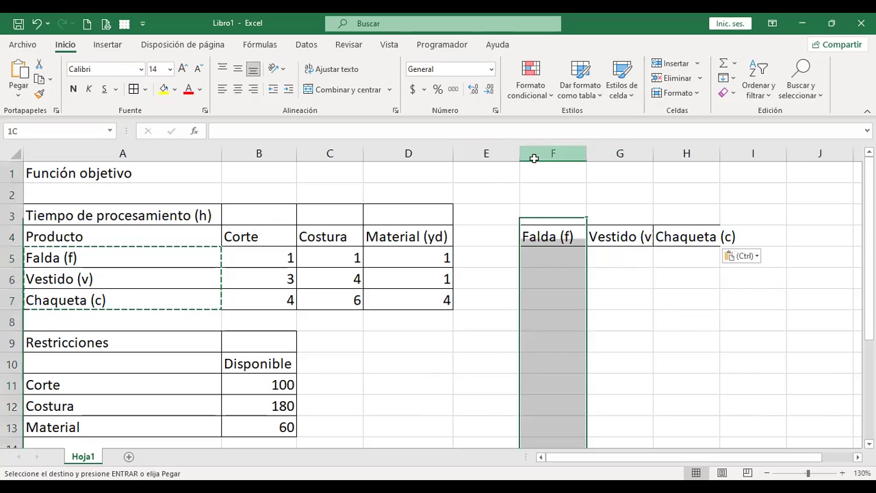
{"action": "right_click", "coordinate": [578, 273]}
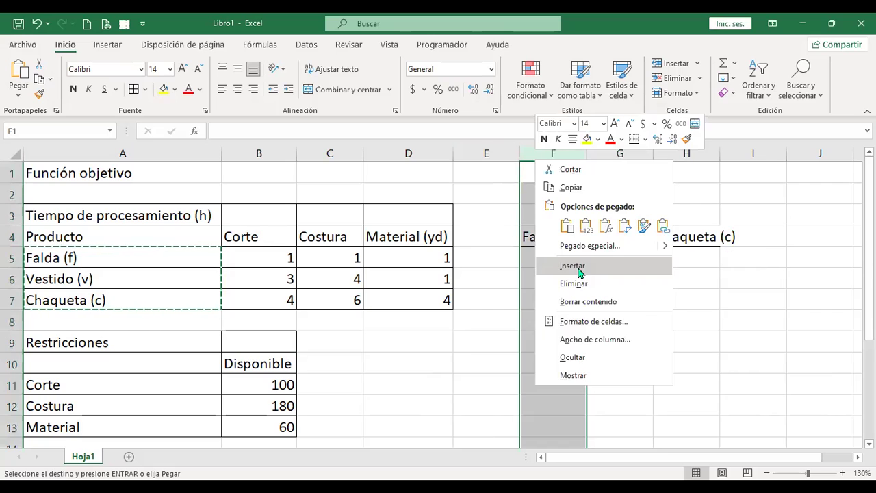
{"action": "left_click", "coordinate": [562, 260]}
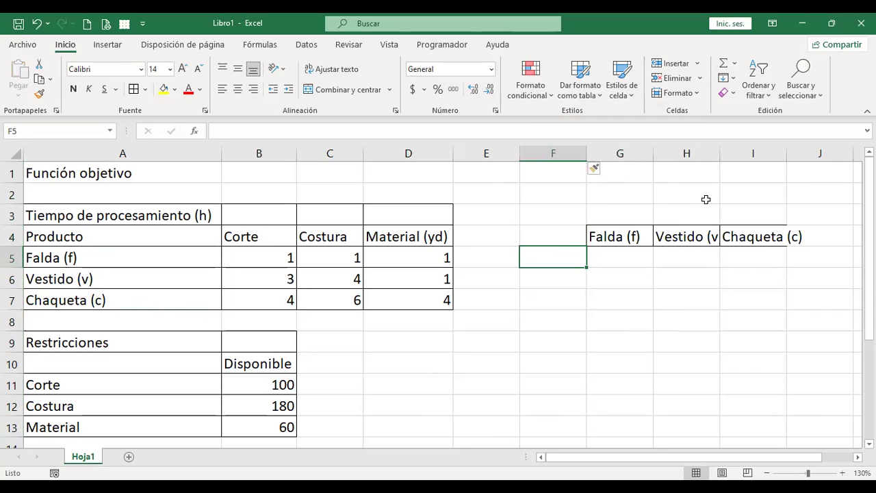
{"action": "type", "text": "Utilidad"}
{"action": "key", "text": "Return"}
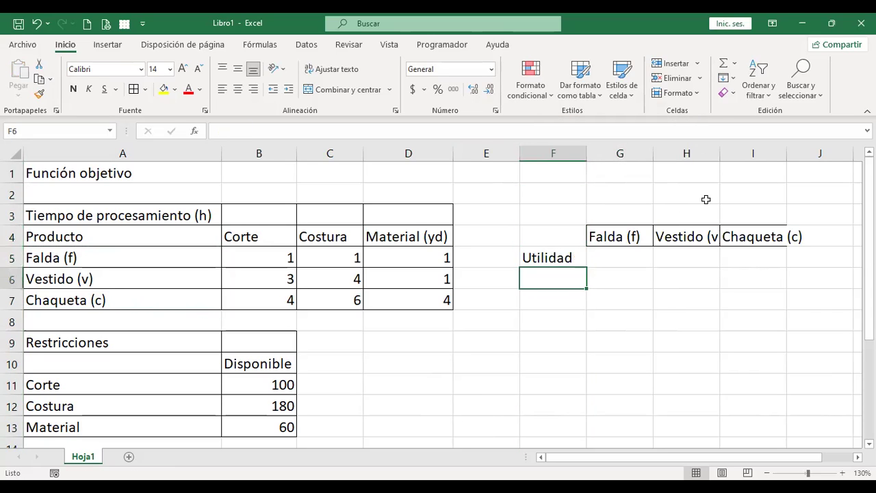
Enter the profits 5, 17 and 30 in G5:I5 for Falda, Vestido and Chaqueta.
{"action": "key", "text": "Up"}
{"action": "key", "text": "Right"}
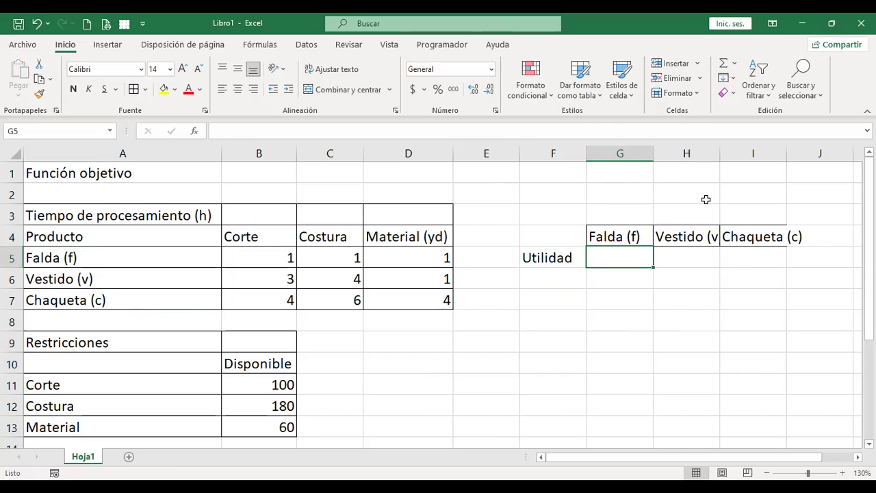
{"action": "type", "text": "5"}
{"action": "key", "text": "Tab"}
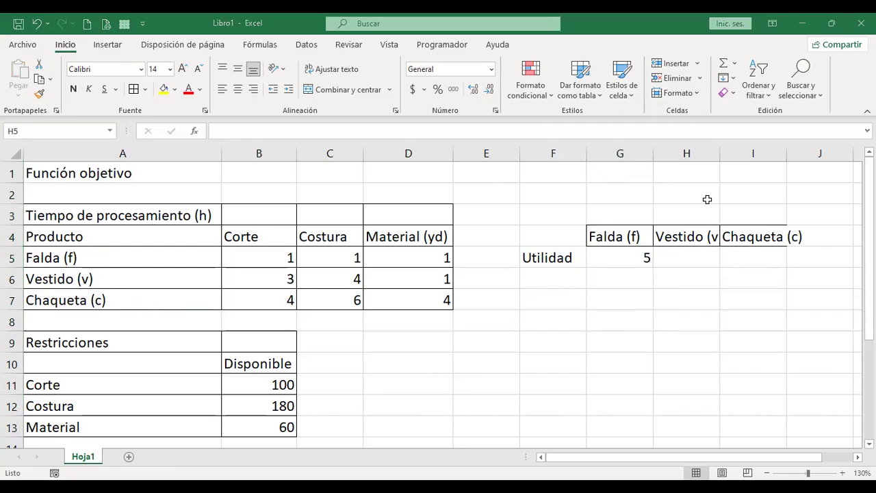
{"action": "type", "text": "17"}
{"action": "key", "text": "Tab"}
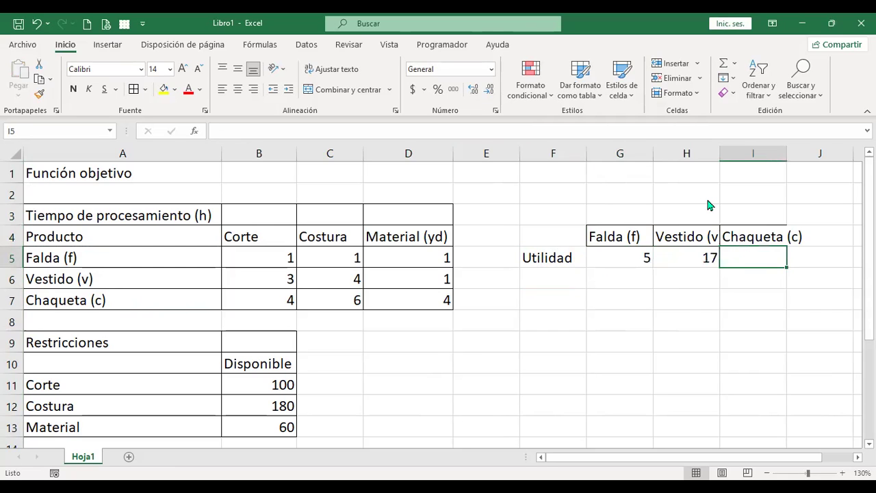
{"action": "type", "text": "30"}
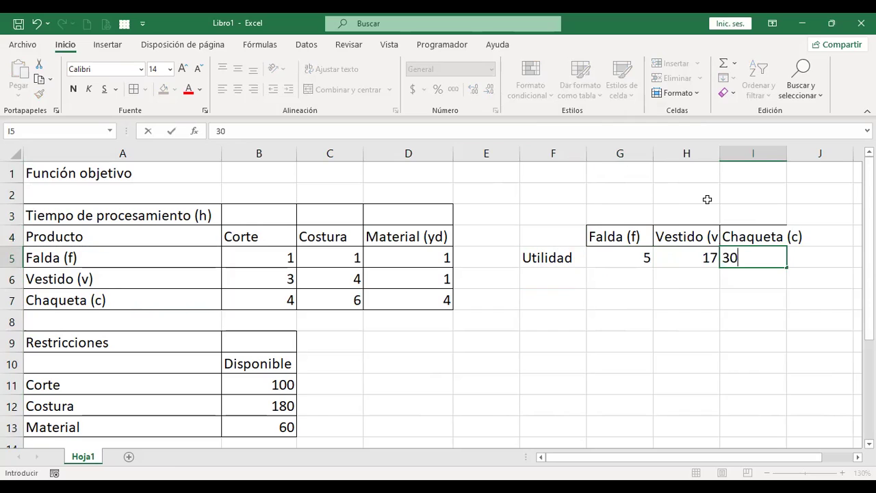
{"action": "key", "text": "Return"}
Format the three profit values in G5:I5 as accounting dollar amounts.
{"action": "key", "text": "Up"}
{"action": "key", "text": "shift+Left"}
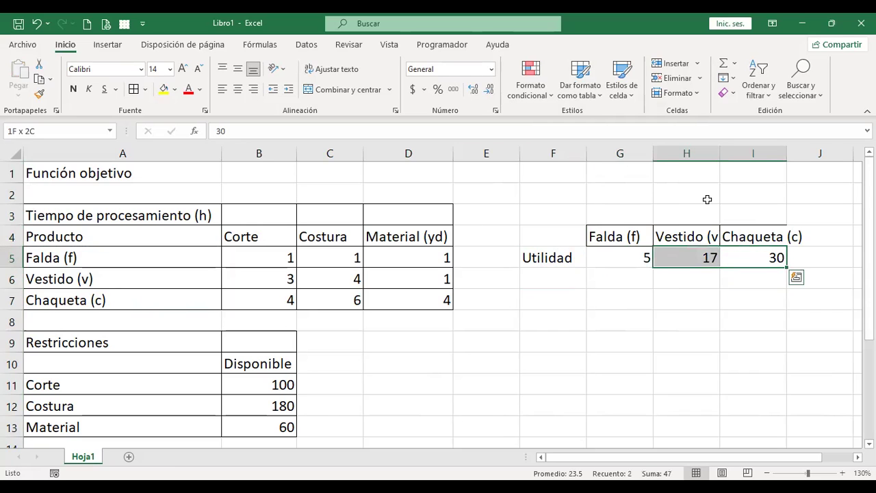
{"action": "key", "text": "shift+Left"}
{"action": "left_click", "coordinate": [412, 89]}
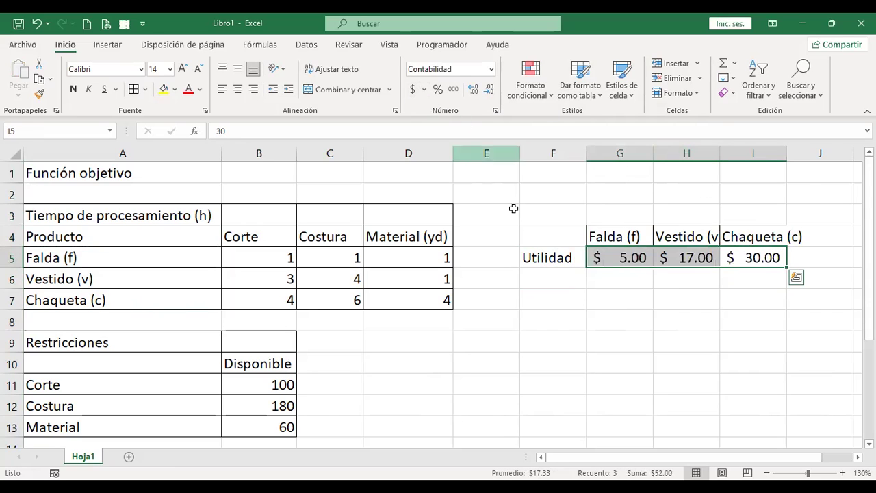
{"action": "left_click", "coordinate": [616, 279]}
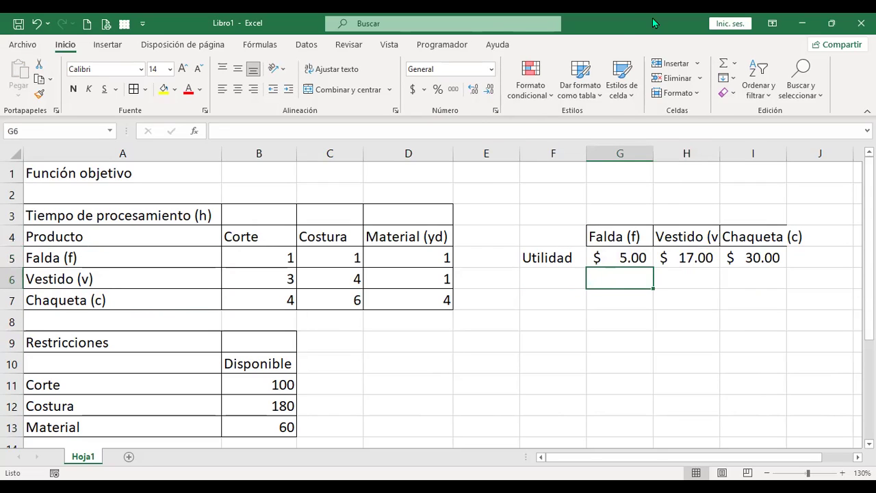
Autofit columns H and I, then review the Utilidad label and profits 5, 17 and 30.
{"action": "double_click", "coordinate": [716, 147]}
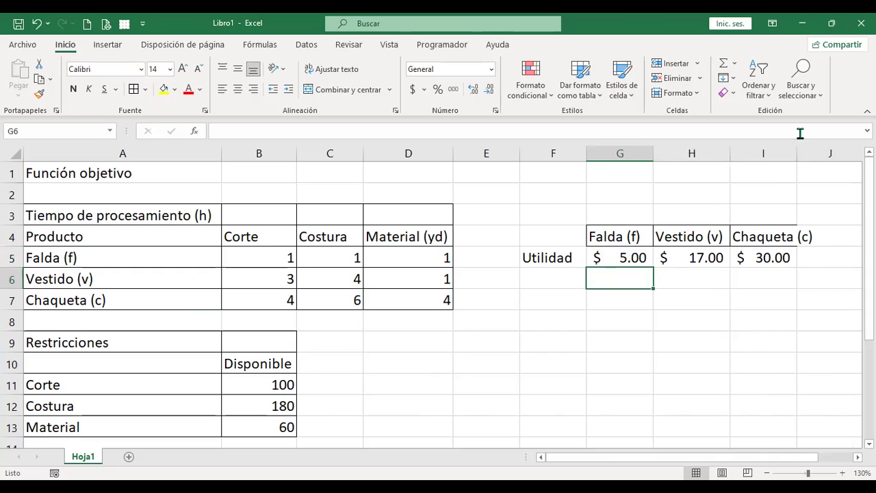
{"action": "double_click", "coordinate": [800, 147]}
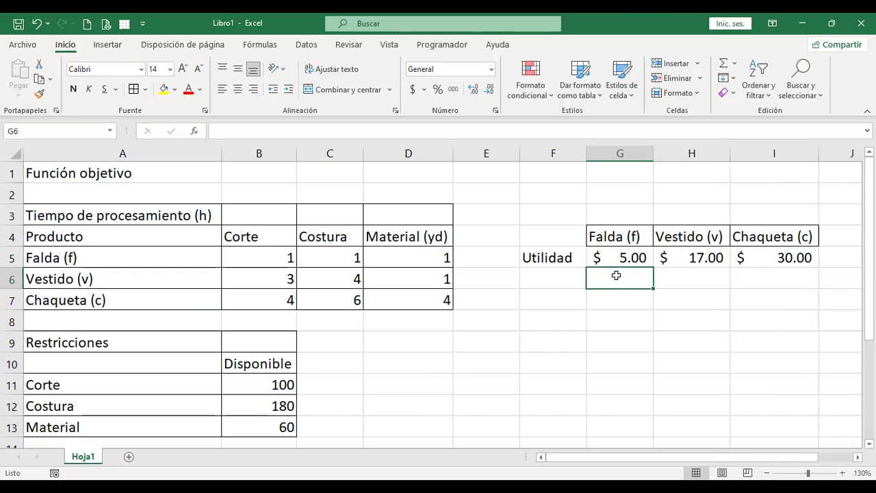
{"action": "left_click", "coordinate": [564, 257]}
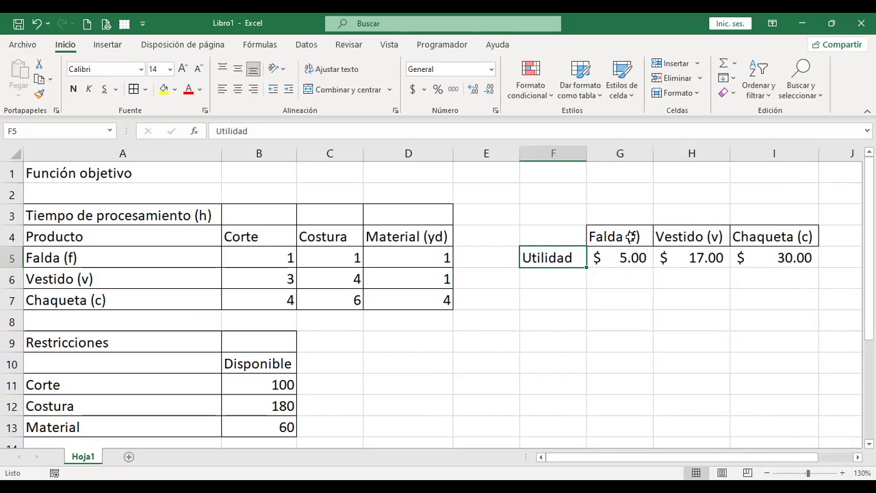
{"action": "left_click", "coordinate": [630, 257]}
{"action": "left_click", "coordinate": [705, 257]}
{"action": "left_click", "coordinate": [790, 257]}
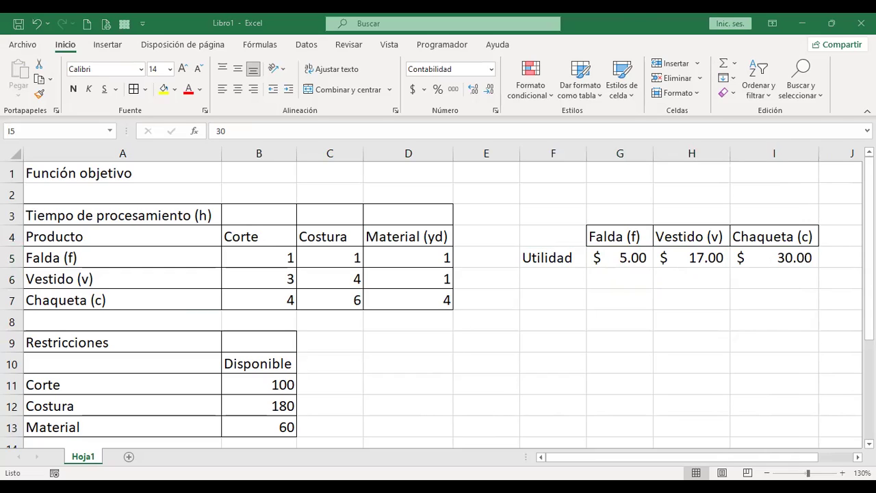
Review the Función objetivo heading, the product names and the Corte constraint of 100.
{"action": "left_click", "coordinate": [160, 170]}
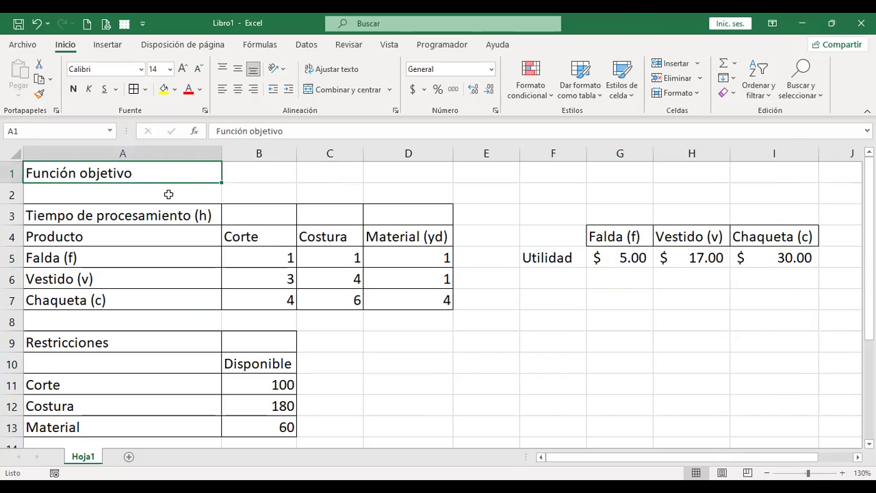
{"action": "left_click_drag", "start_coordinate": [137, 259], "coordinate": [140, 300]}
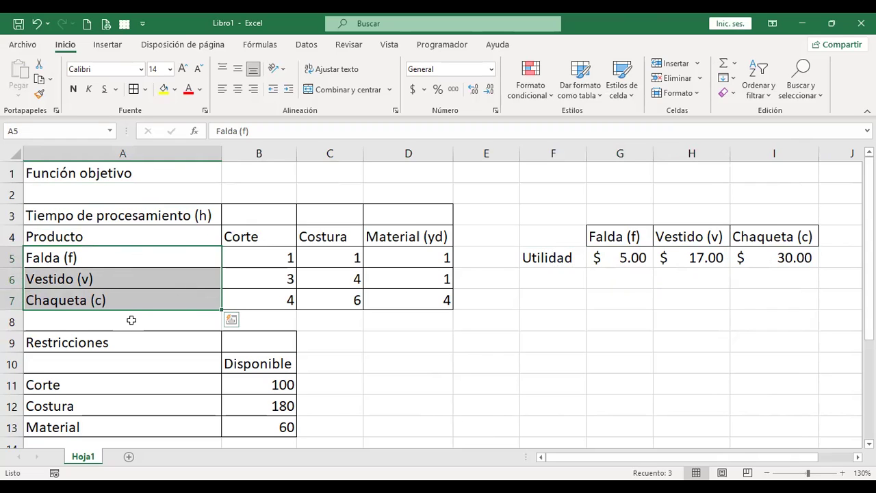
{"action": "scroll", "coordinate": [150, 365], "scroll_direction": "down", "scroll_amount": 1}
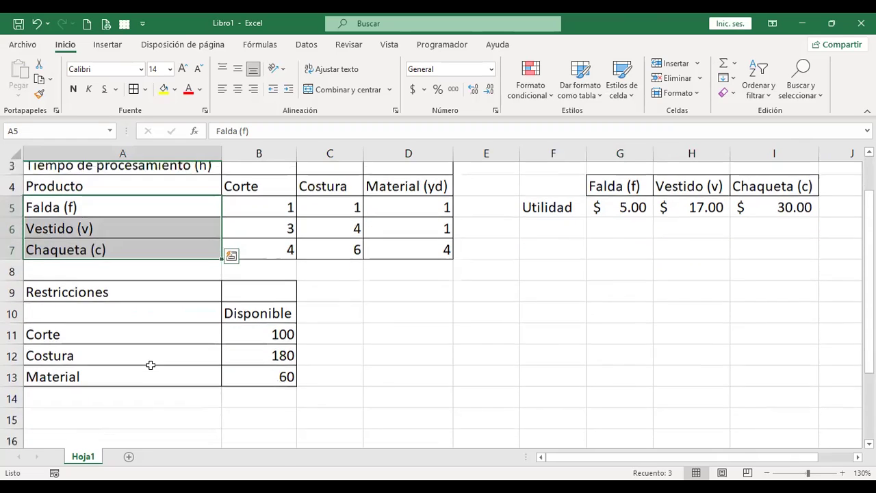
{"action": "left_click", "coordinate": [140, 318]}
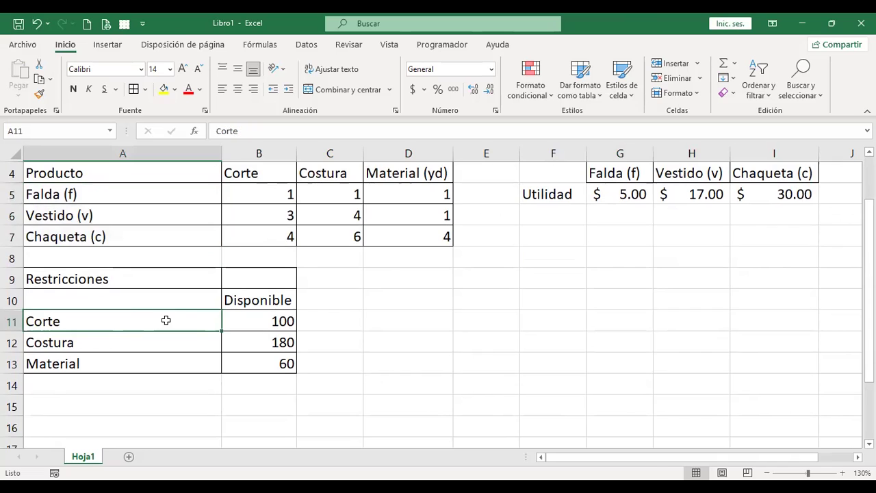
{"action": "left_click", "coordinate": [240, 321]}
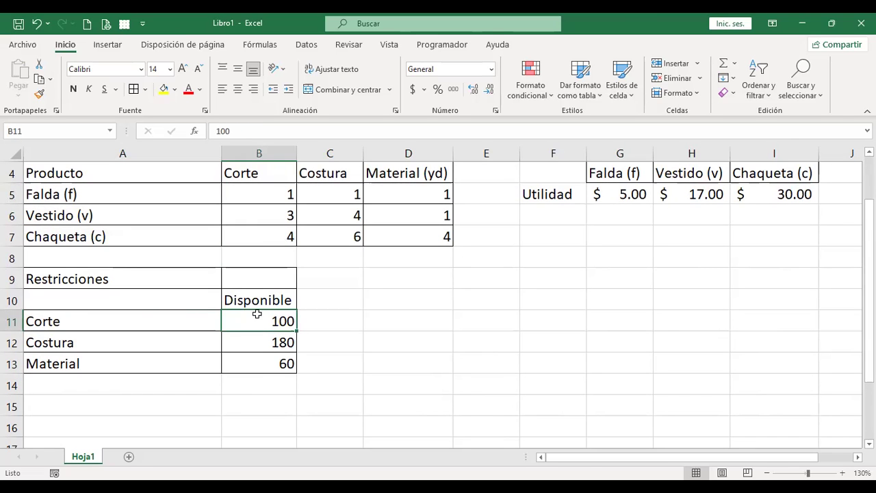
{"action": "left_click_drag", "start_coordinate": [254, 317], "coordinate": [260, 361]}
{"action": "scroll", "coordinate": [260, 361], "scroll_direction": "up", "scroll_amount": 1}
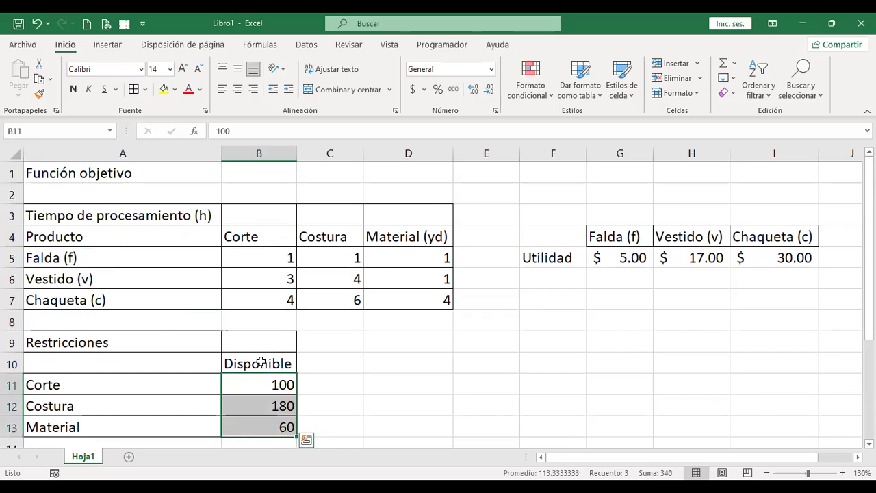
{"action": "left_click", "coordinate": [538, 319]}
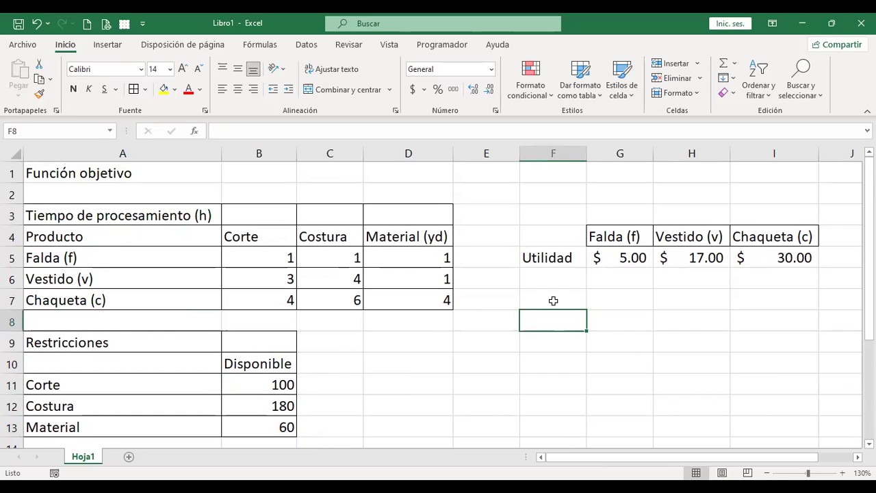
Enter the label 'Max g' in cell F7.
{"action": "left_click", "coordinate": [555, 299]}
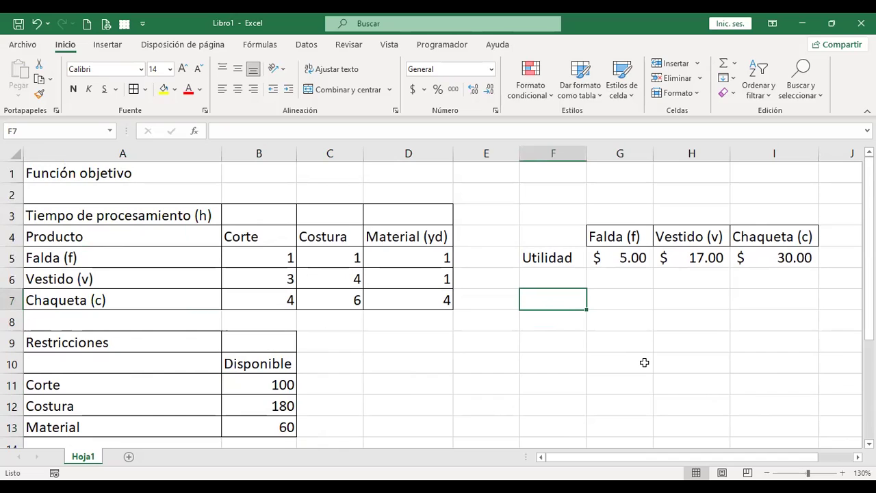
{"action": "type", "text": "Max"}
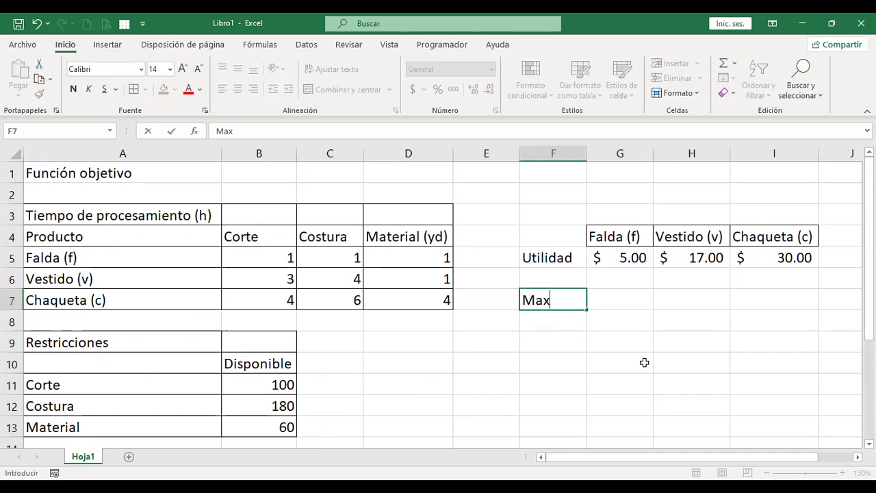
{"action": "type", "text": " g"}
{"action": "key", "text": "Return"}
Write the objective '5f+17v+30c' in G7 and autofit column G to fit it.
{"action": "key", "text": "Up"}
{"action": "key", "text": "Right"}
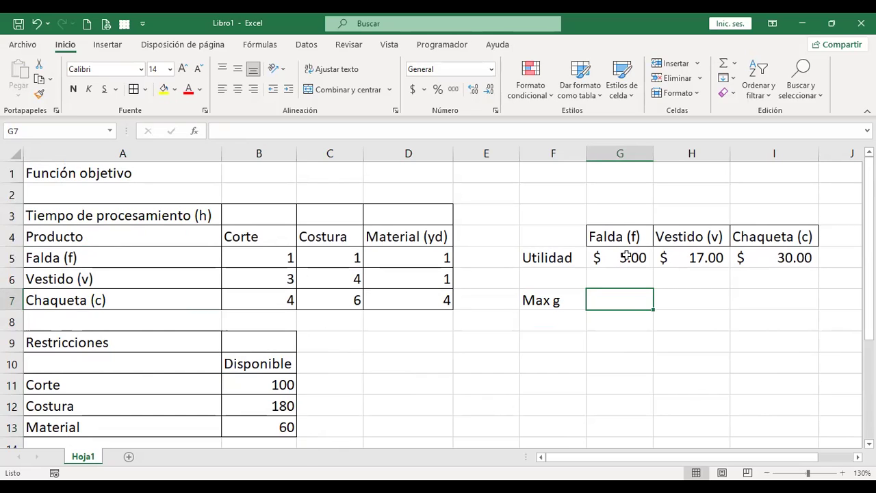
{"action": "type", "text": "5"}
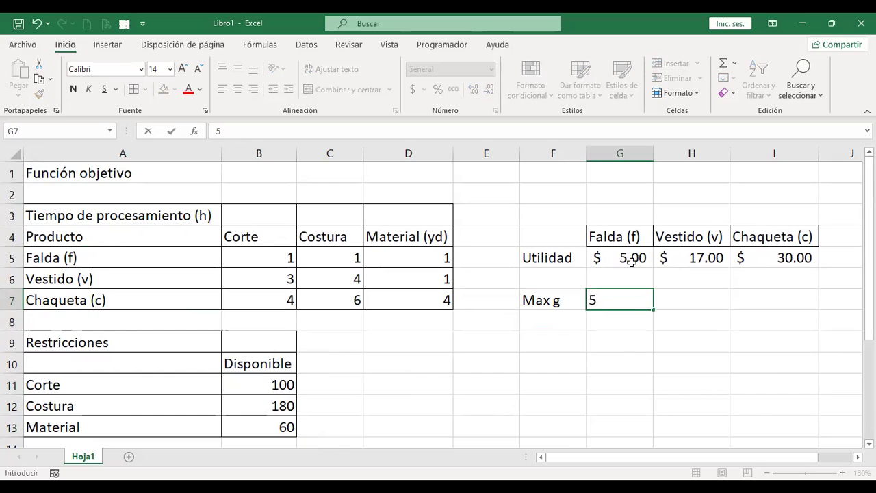
{"action": "type", "text": "f+"}
{"action": "type", "text": "17v"}
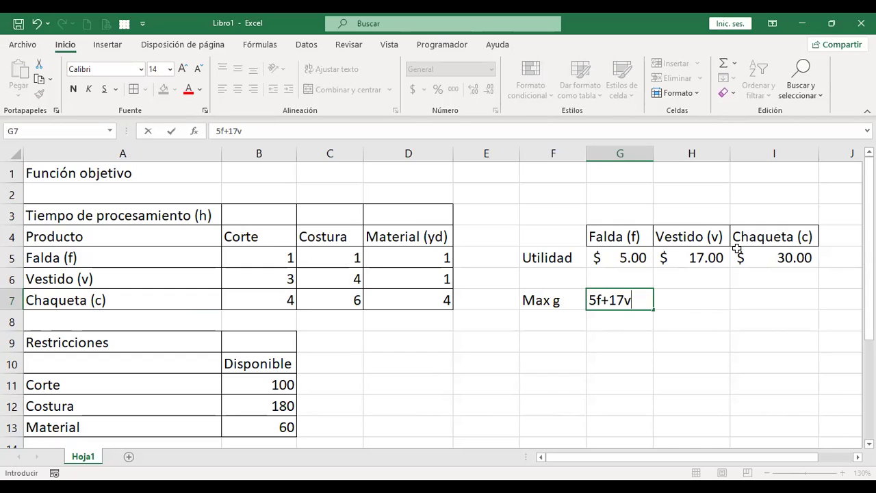
{"action": "type", "text": "+30c"}
{"action": "key", "text": "Return"}
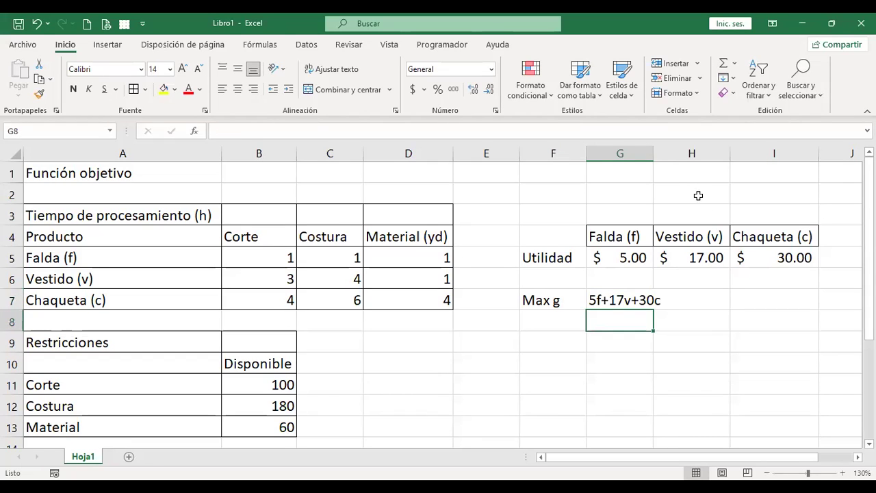
{"action": "double_click", "coordinate": [653, 157]}
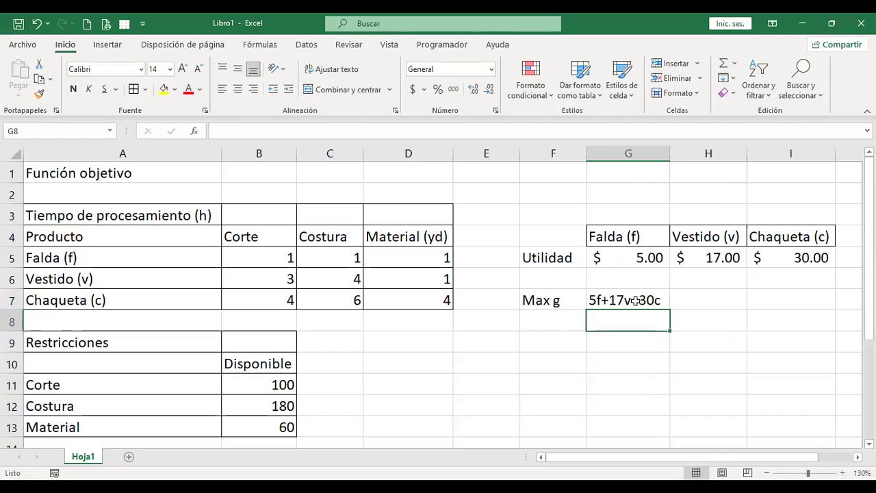
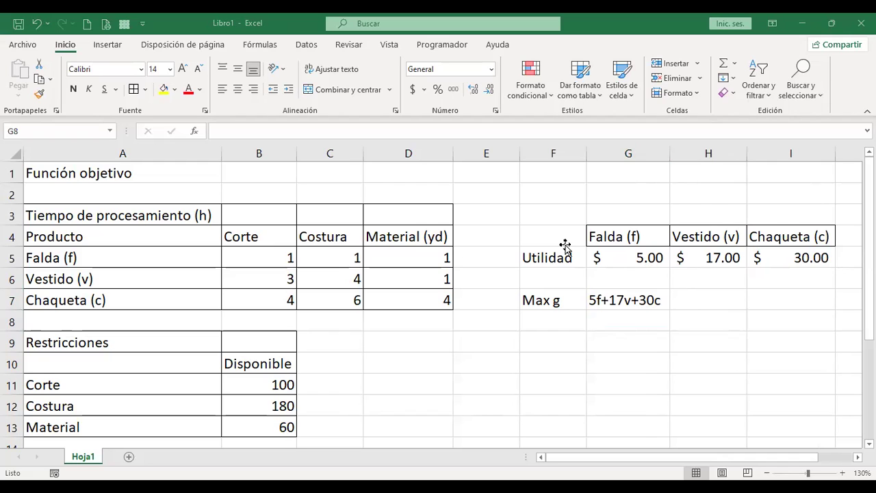
On the Datos tab, review the model's empty objective cell B1, Max g formula in G7 and skirt profit in G5.
{"action": "left_click", "coordinate": [307, 44]}
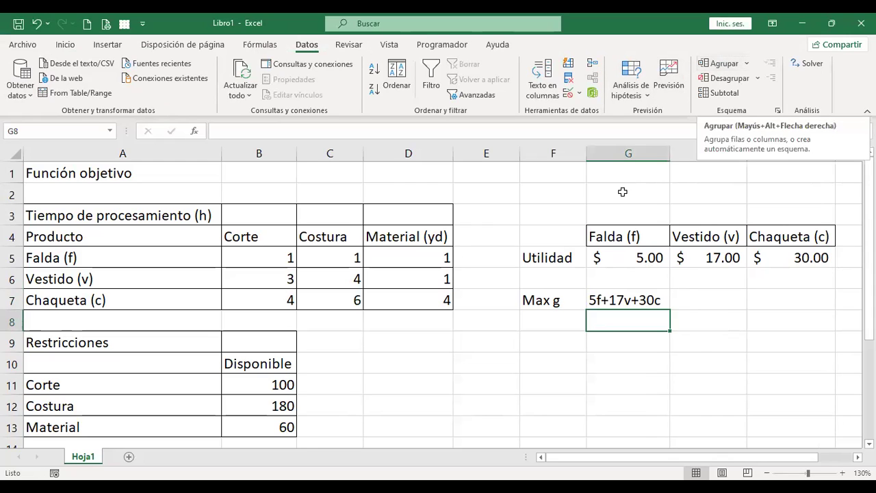
{"action": "left_click", "coordinate": [256, 173]}
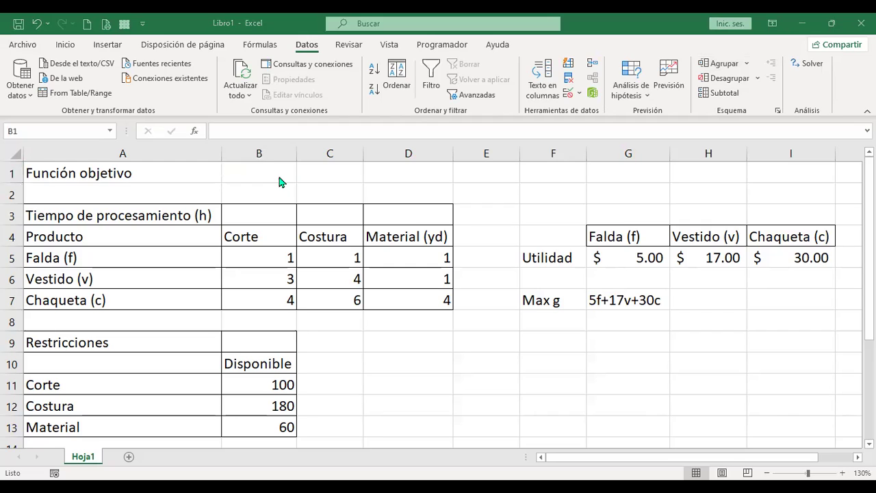
{"action": "left_click", "coordinate": [627, 299]}
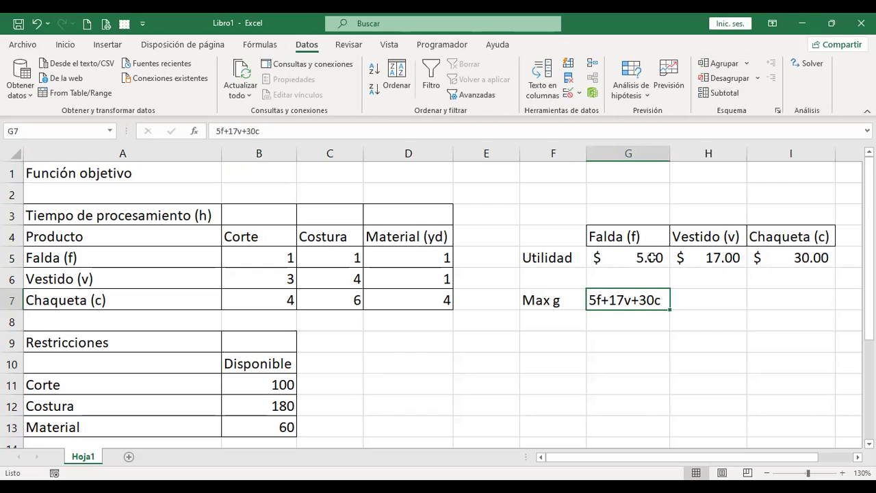
{"action": "left_click", "coordinate": [652, 258]}
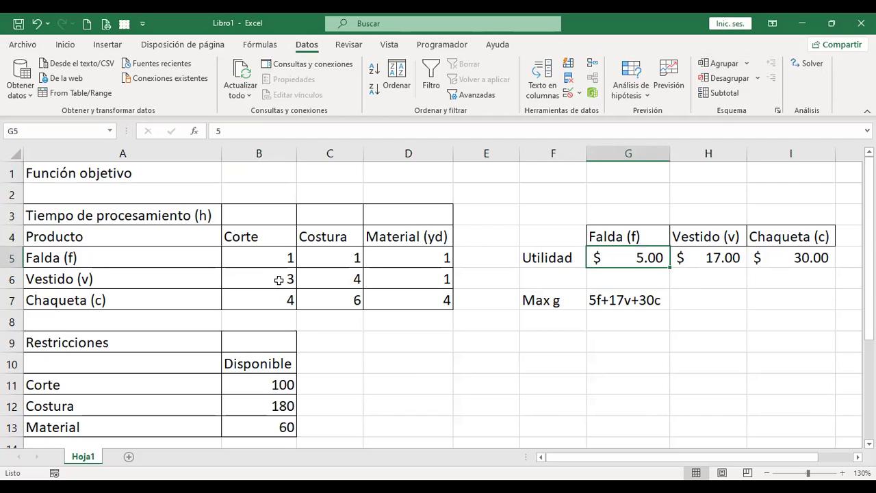
{"action": "scroll", "coordinate": [276, 279], "scroll_direction": "down", "scroll_amount": 1}
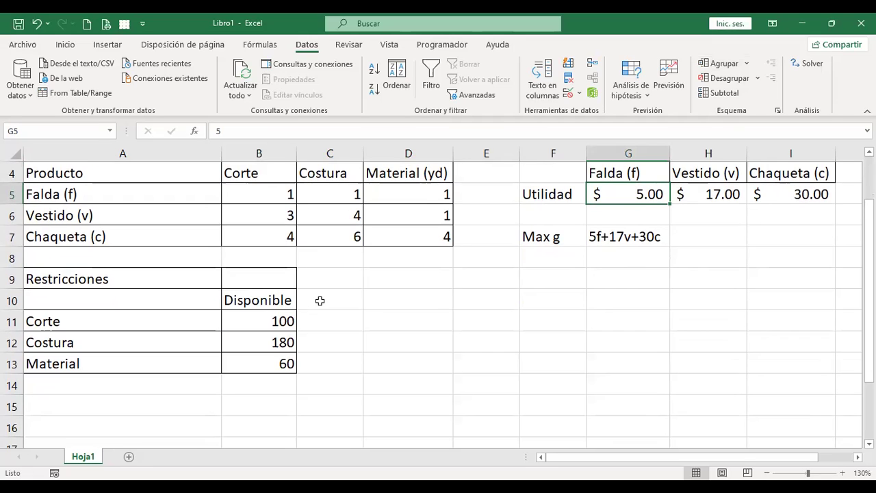
{"action": "scroll", "coordinate": [316, 300], "scroll_direction": "up", "scroll_amount": 1}
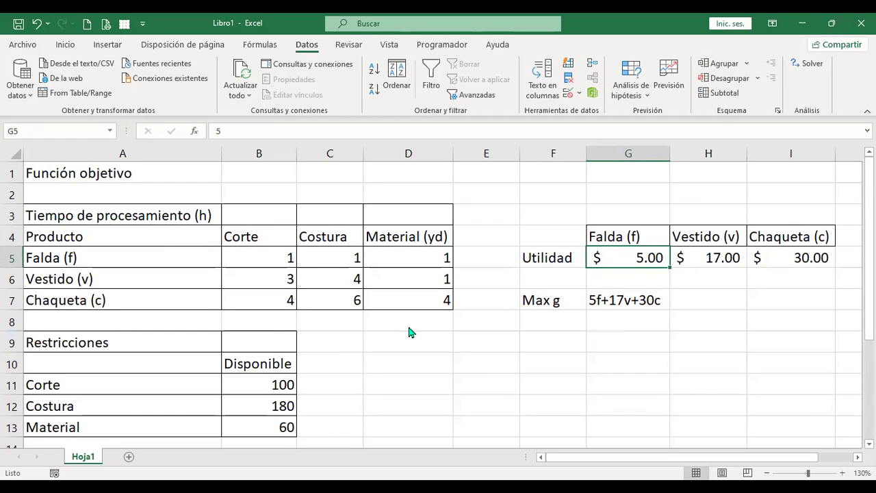
{"action": "left_click", "coordinate": [276, 176]}
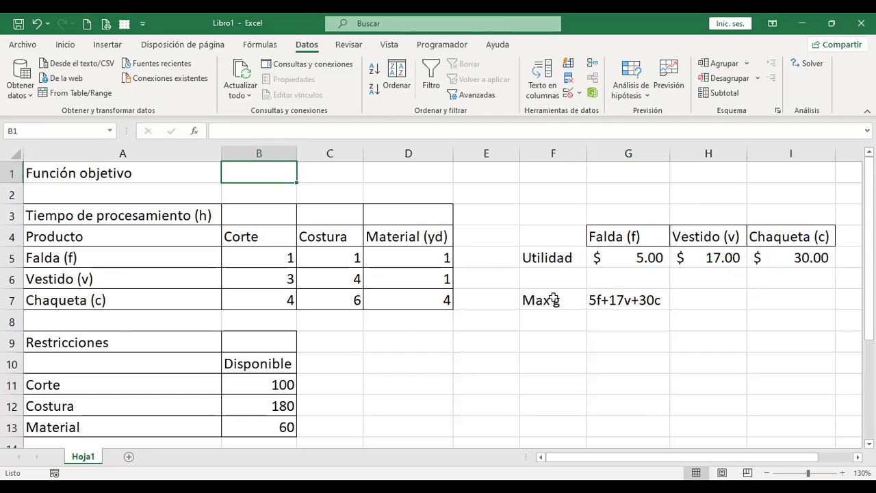
Move the Max g label and formula from row 7 to row 8 and label F6 'Variables'.
{"action": "left_click_drag", "start_coordinate": [553, 298], "coordinate": [625, 301]}
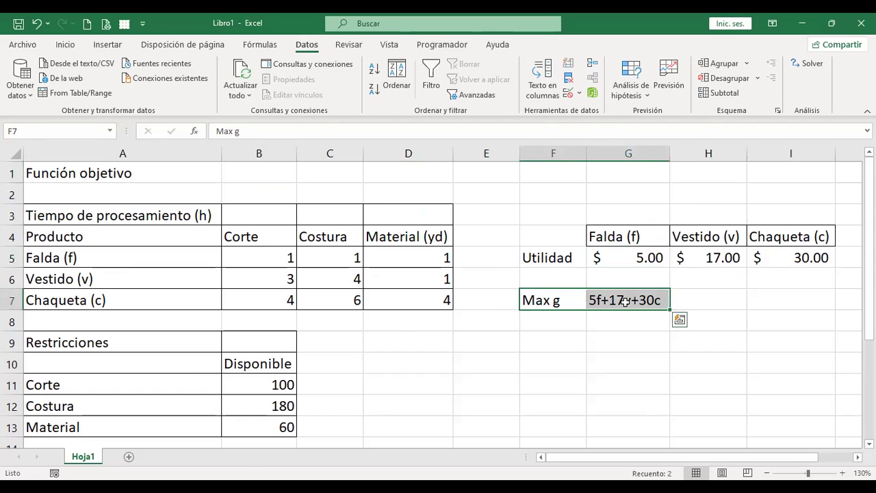
{"action": "key", "text": "ctrl+x"}
{"action": "key", "text": "Down"}
{"action": "key", "text": "Return"}
{"action": "key", "text": "Up"}
Shade the Variables cells G6:I6 with a light green fill.
{"action": "key", "text": "Up"}
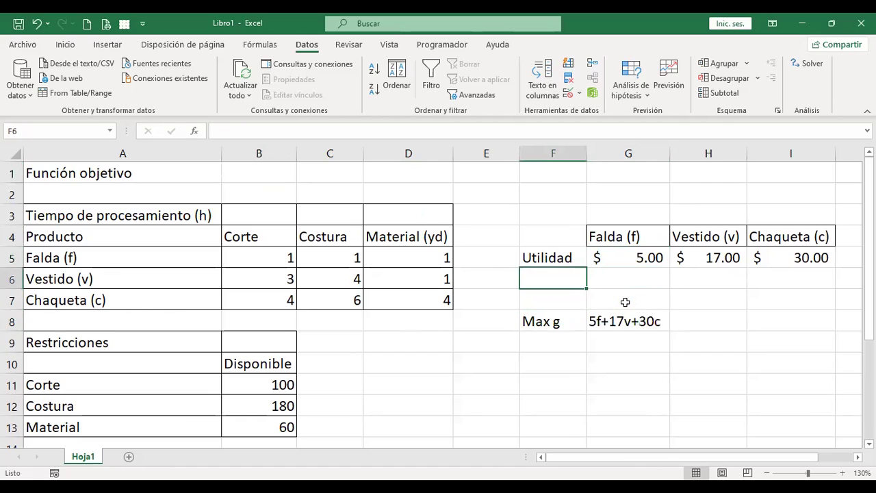
{"action": "type", "text": "Variables"}
{"action": "key", "text": "Return"}
{"action": "key", "text": "Up"}
{"action": "key", "text": "Right"}
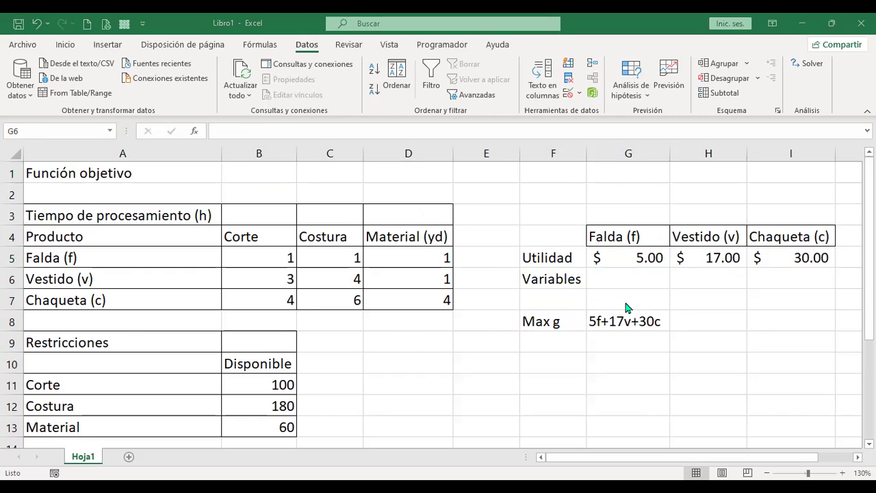
{"action": "key", "text": "shift+Right"}
{"action": "key", "text": "shift+Right"}
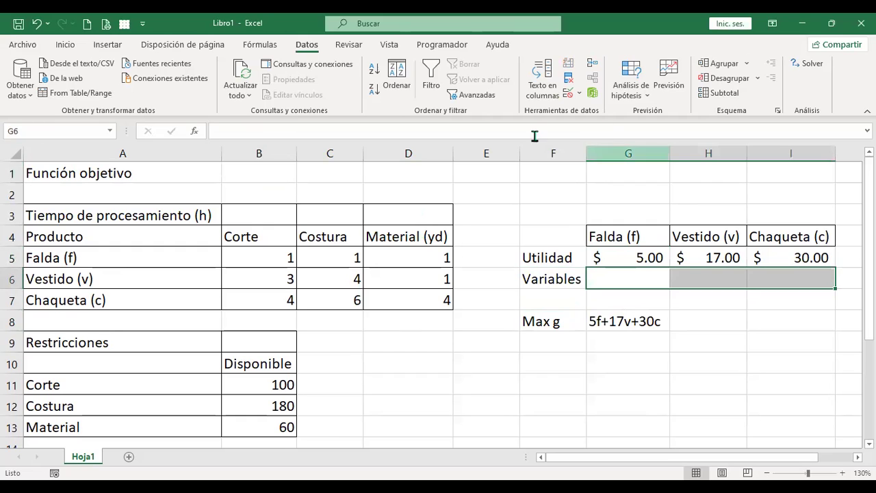
{"action": "left_click", "coordinate": [72, 49]}
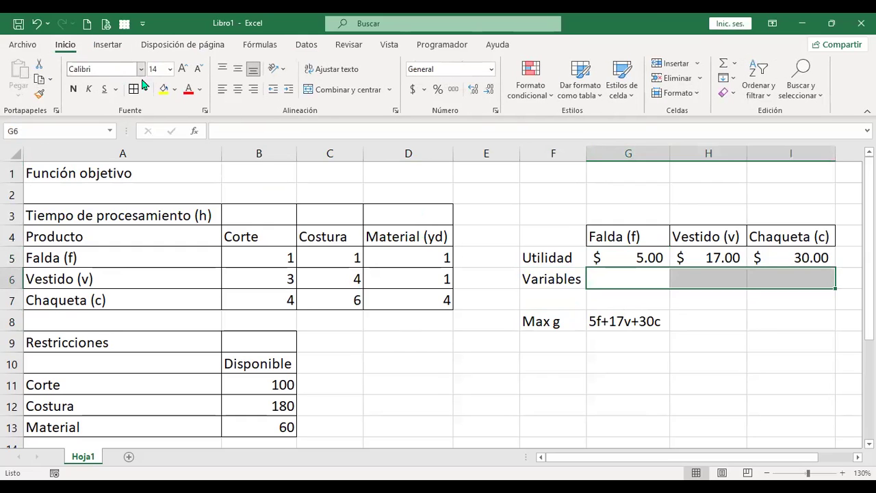
{"action": "left_click", "coordinate": [174, 89]}
{"action": "left_click", "coordinate": [262, 140]}
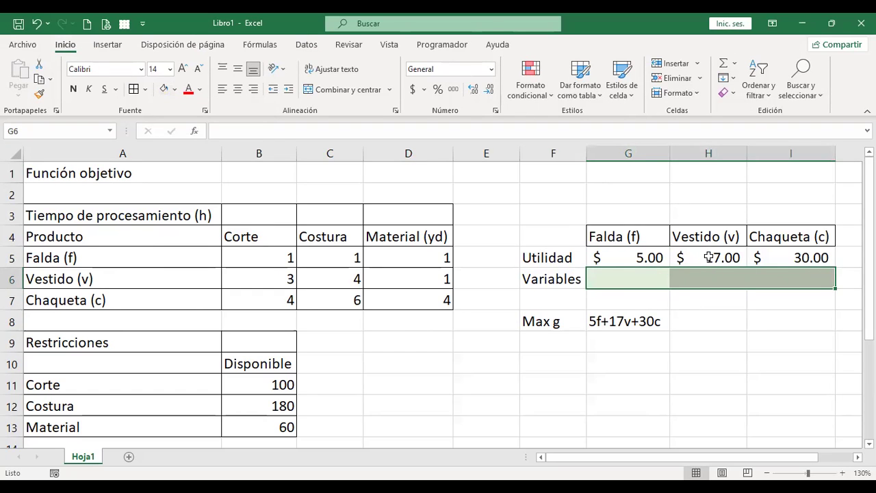
{"action": "left_click", "coordinate": [307, 46]}
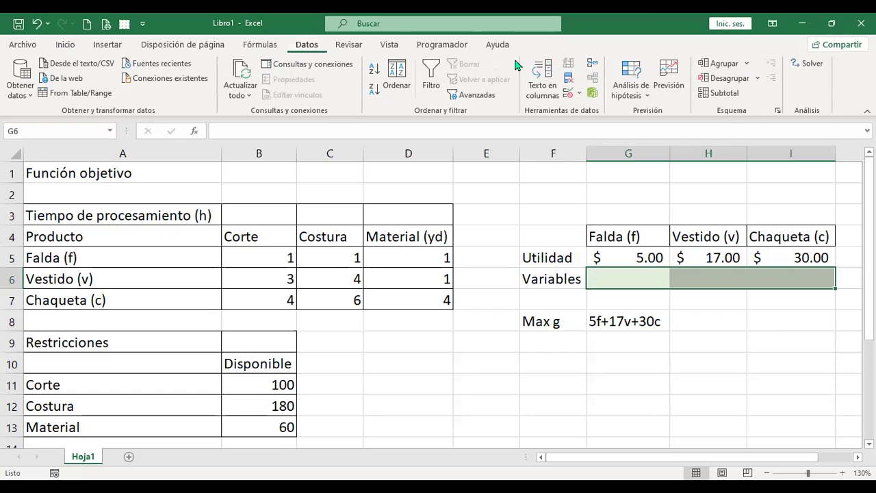
In Solver, set objective $B$1 to Máx with variable cells $G$6:$I$6.
{"action": "left_click", "coordinate": [792, 68]}
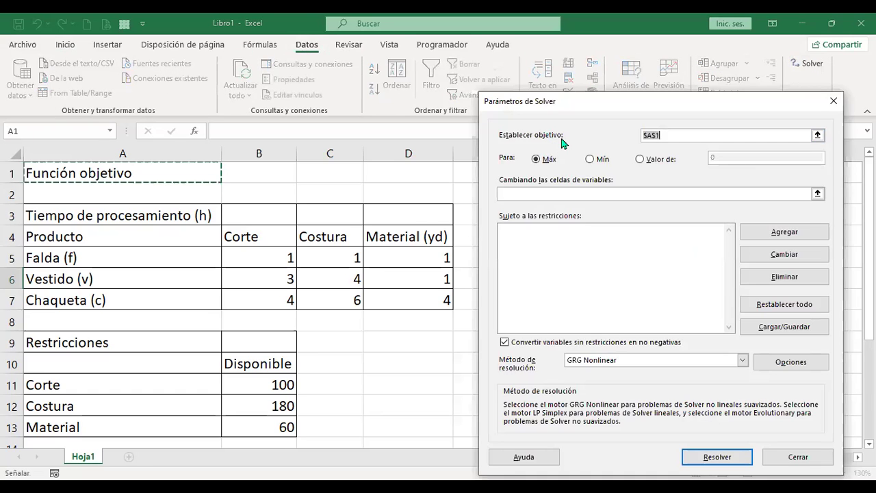
{"action": "left_click", "coordinate": [261, 169]}
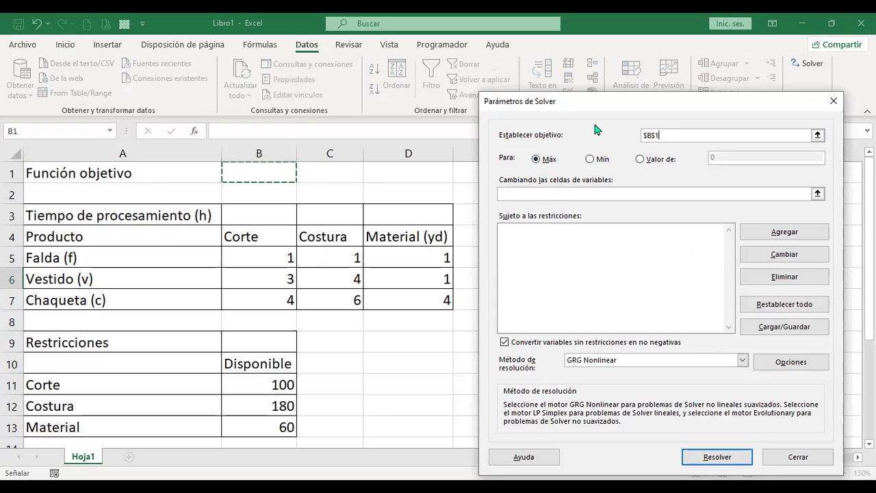
{"action": "left_click", "coordinate": [605, 193]}
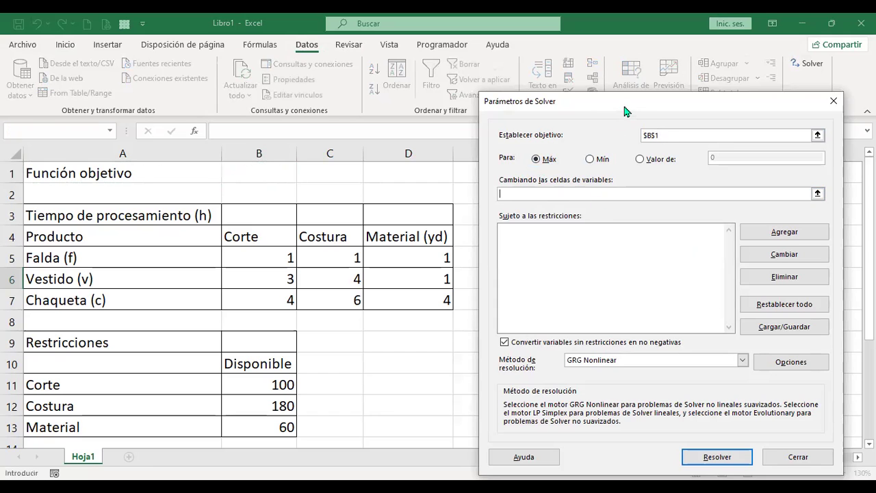
{"action": "left_click_drag", "start_coordinate": [608, 112], "coordinate": [305, 119]}
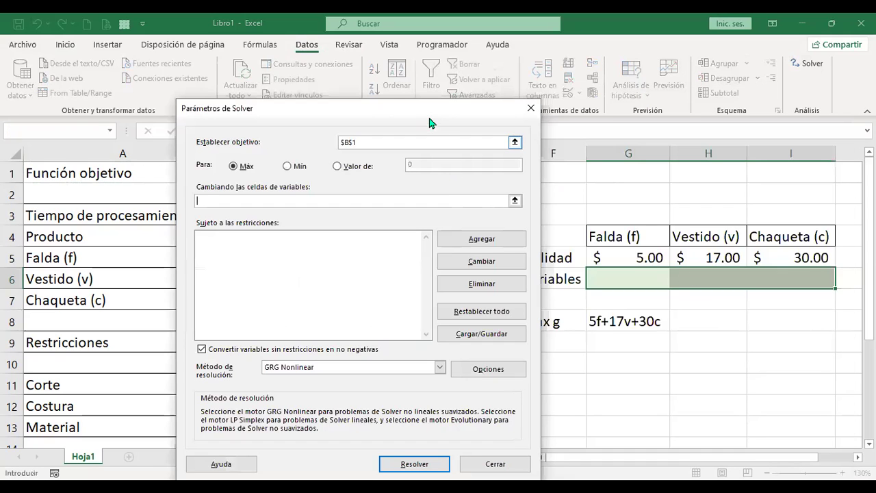
{"action": "left_click_drag", "start_coordinate": [422, 113], "coordinate": [299, 98]}
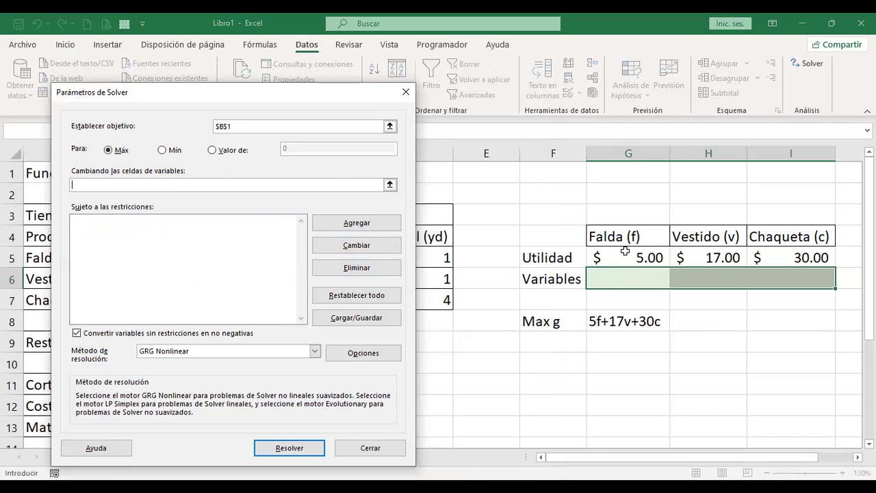
{"action": "left_click", "coordinate": [627, 278]}
{"action": "left_click_drag", "start_coordinate": [817, 278], "coordinate": [815, 277]}
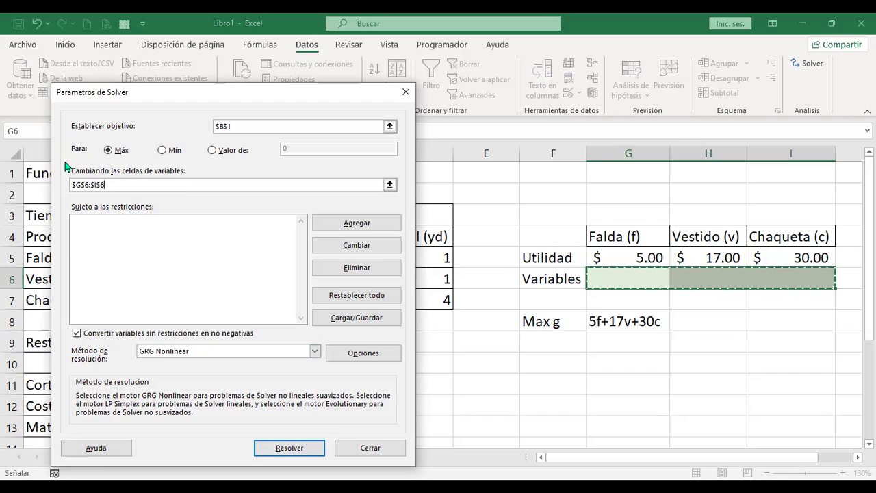
Cancel the new constraint without adding it and close Solver.
{"action": "left_click", "coordinate": [363, 227]}
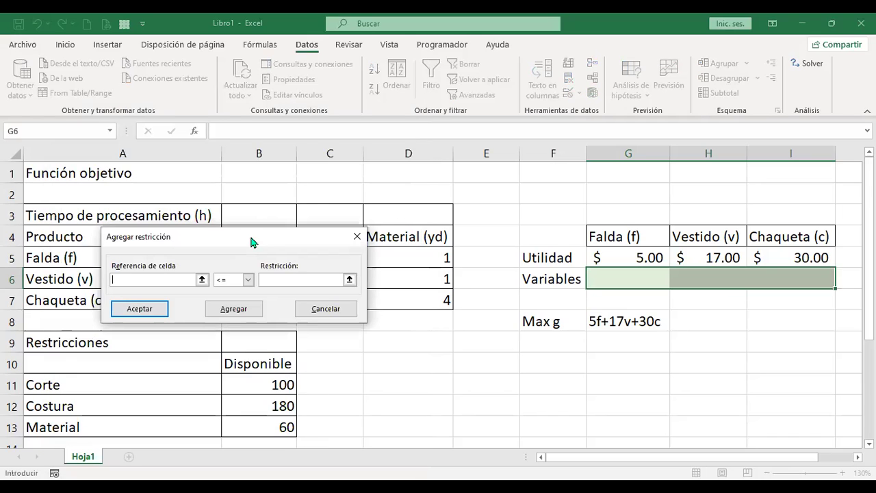
{"action": "scroll", "coordinate": [313, 284], "scroll_direction": "down", "scroll_amount": 1}
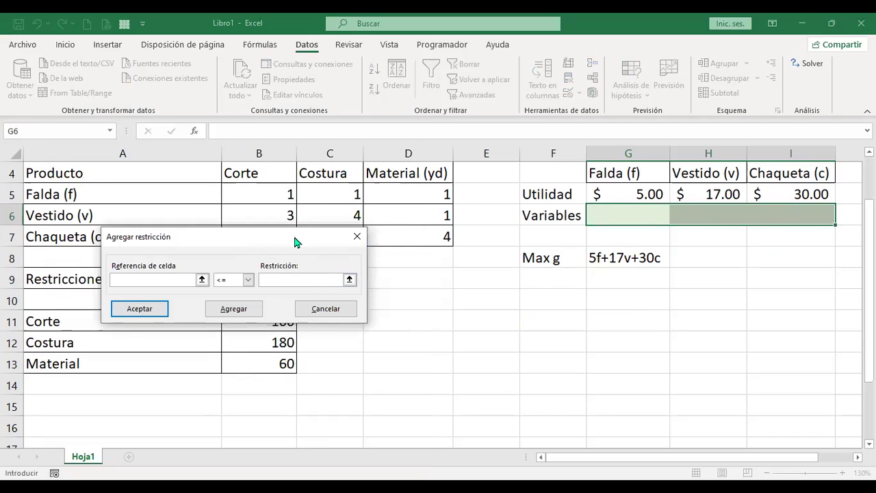
{"action": "left_click_drag", "start_coordinate": [327, 238], "coordinate": [386, 159]}
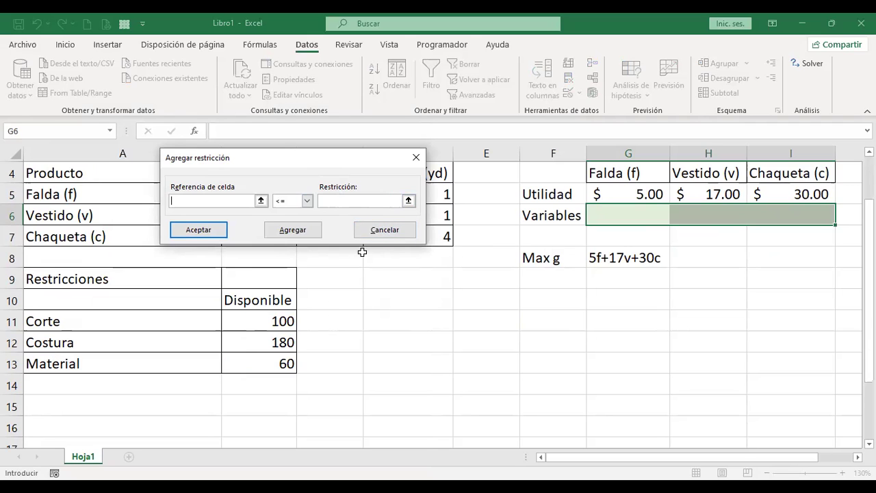
{"action": "left_click", "coordinate": [377, 229]}
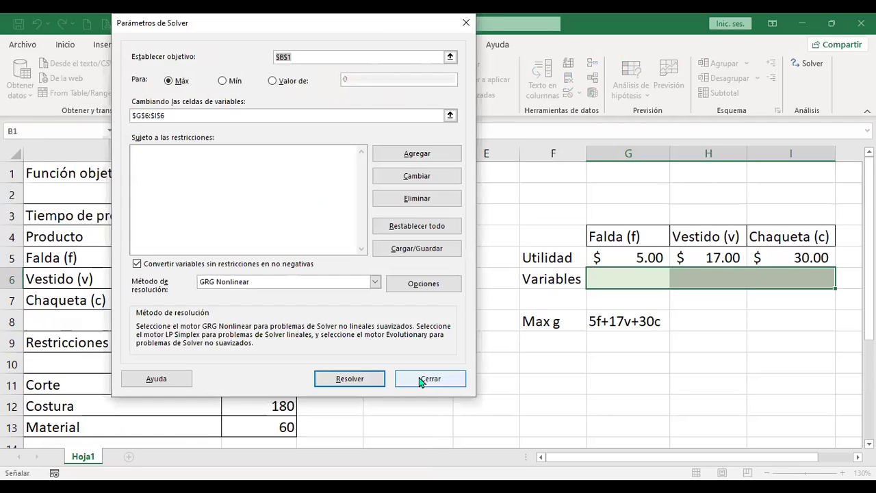
{"action": "left_click", "coordinate": [431, 378]}
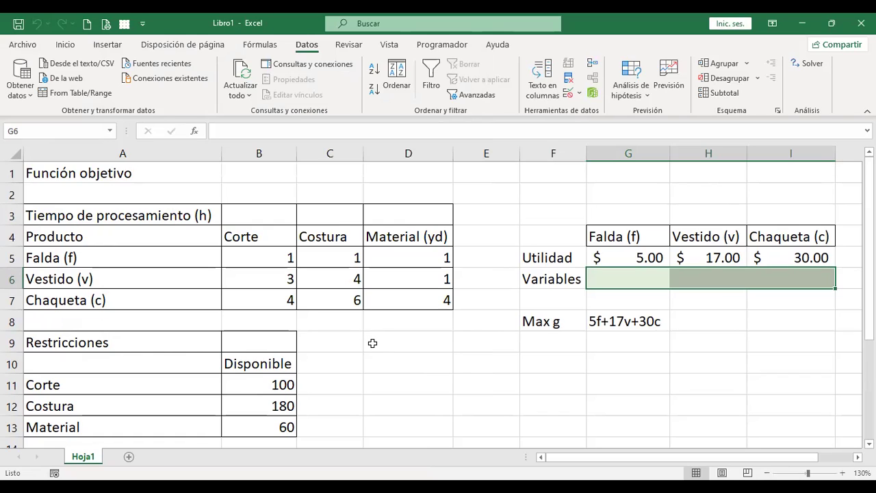
{"action": "left_click", "coordinate": [338, 367]}
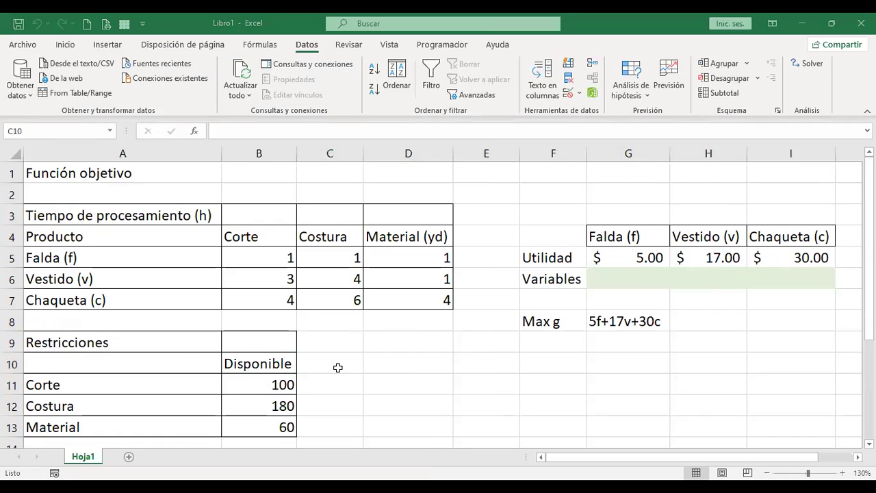
{"action": "scroll", "coordinate": [509, 321], "scroll_direction": "down", "scroll_amount": 1}
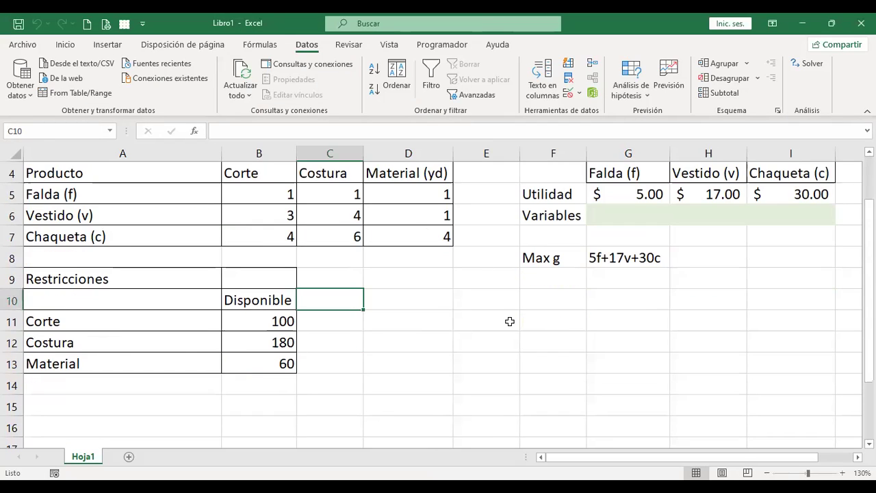
{"action": "type", "text": "Total"}
{"action": "key", "text": "Return"}
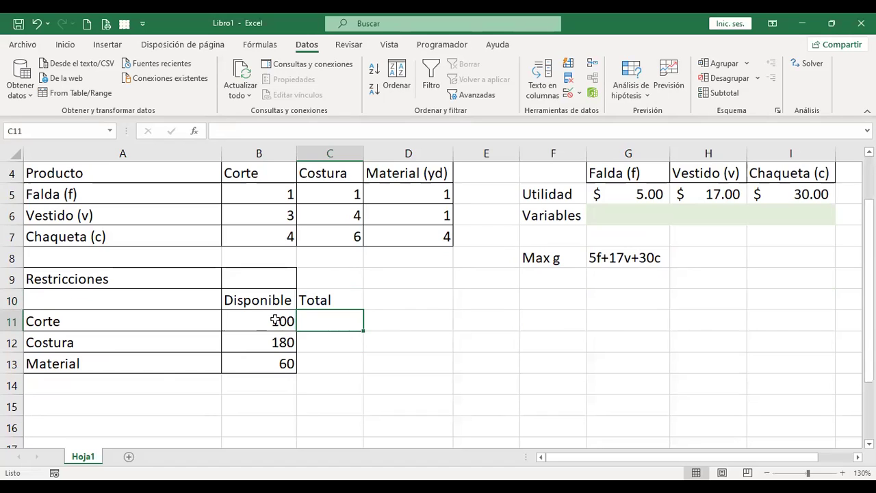
{"action": "left_click_drag", "start_coordinate": [275, 320], "coordinate": [278, 356]}
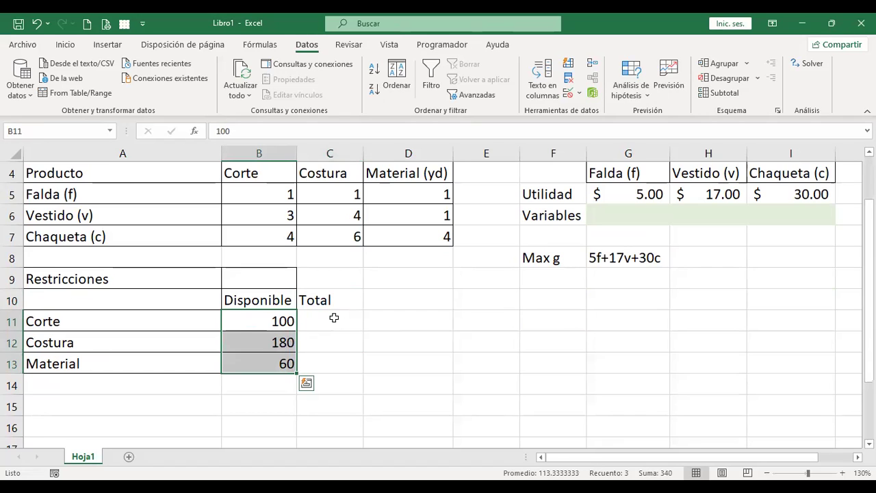
{"action": "left_click_drag", "start_coordinate": [335, 317], "coordinate": [342, 359]}
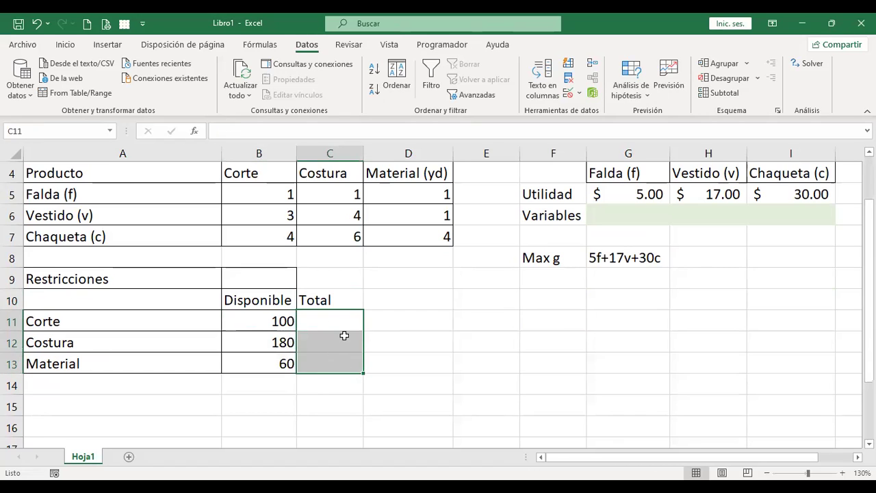
{"action": "left_click_drag", "start_coordinate": [629, 215], "coordinate": [773, 215]}
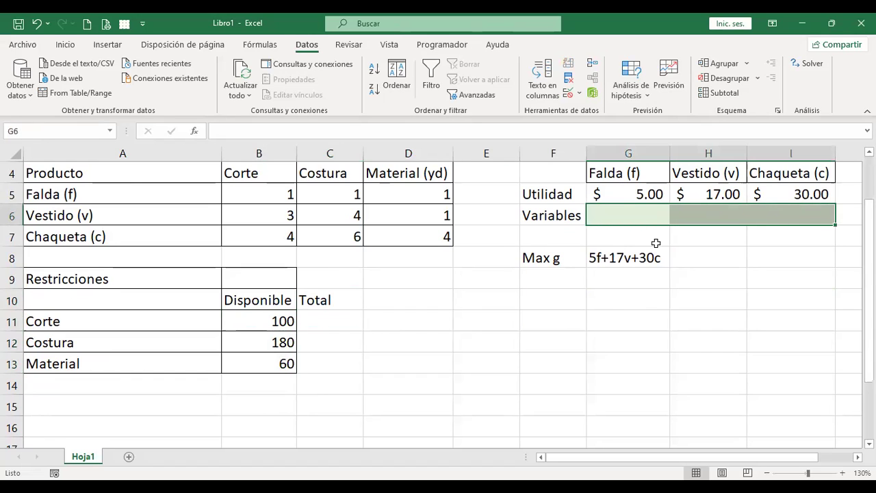
{"action": "left_click_drag", "start_coordinate": [317, 321], "coordinate": [322, 360]}
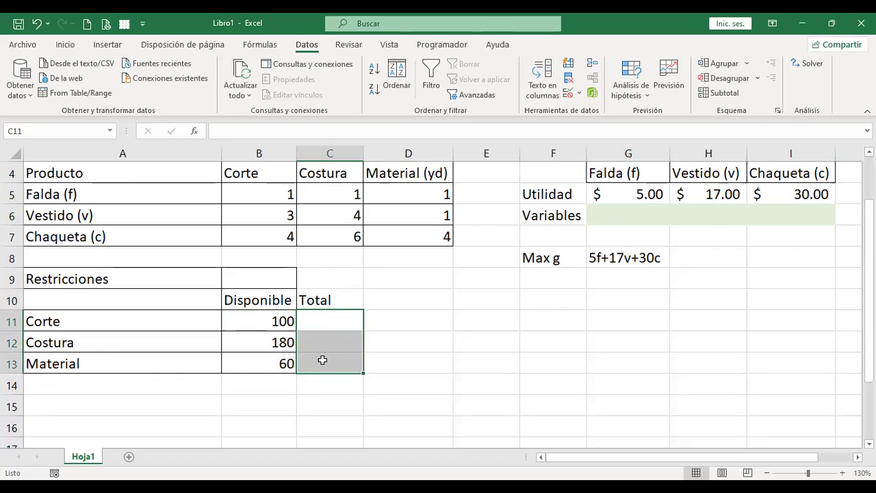
{"action": "scroll", "coordinate": [649, 321], "scroll_direction": "up", "scroll_amount": 1}
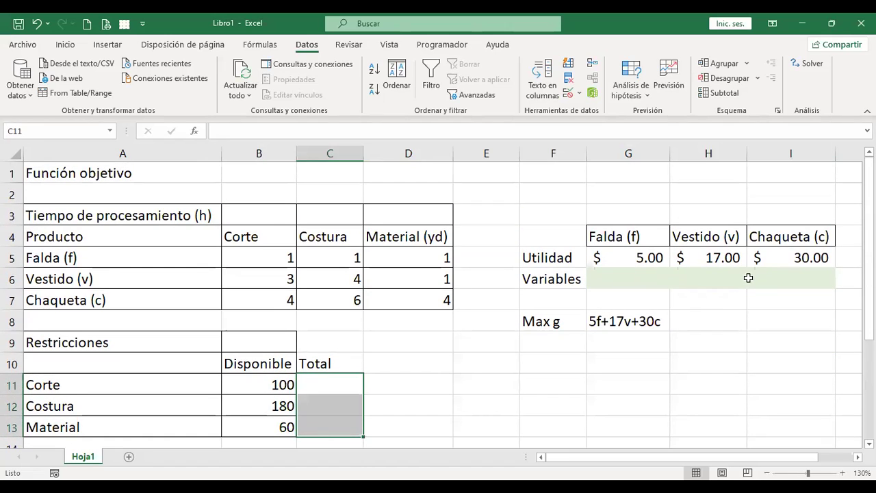
{"action": "left_click", "coordinate": [256, 173]}
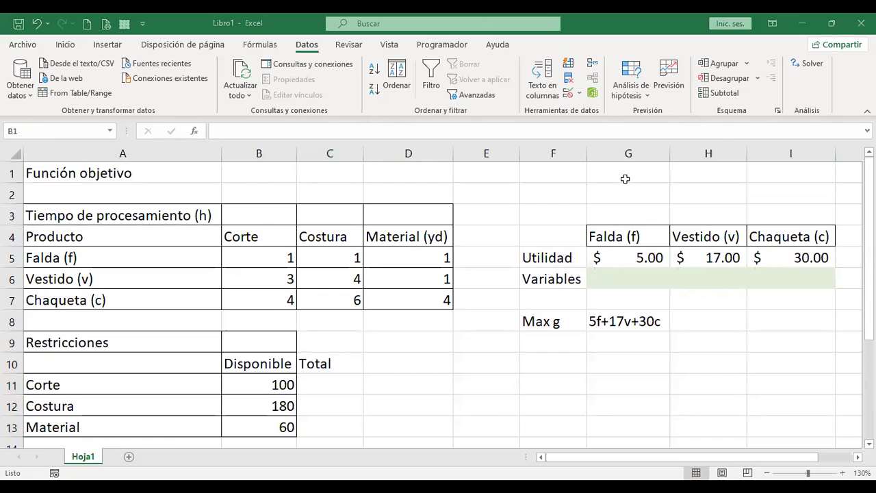
Enter the objective formula +G5*G6+H5*H6+I5*I6 in B1.
{"action": "type", "text": "+"}
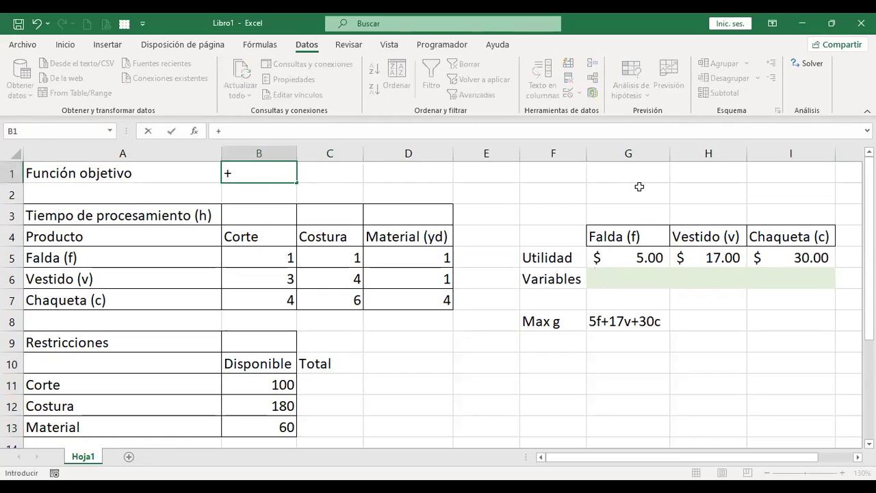
{"action": "left_click", "coordinate": [638, 257]}
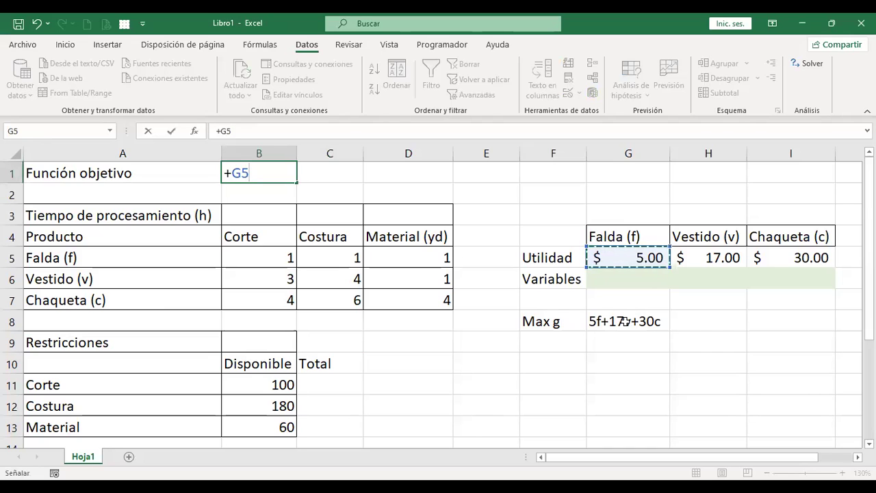
{"action": "type", "text": "*"}
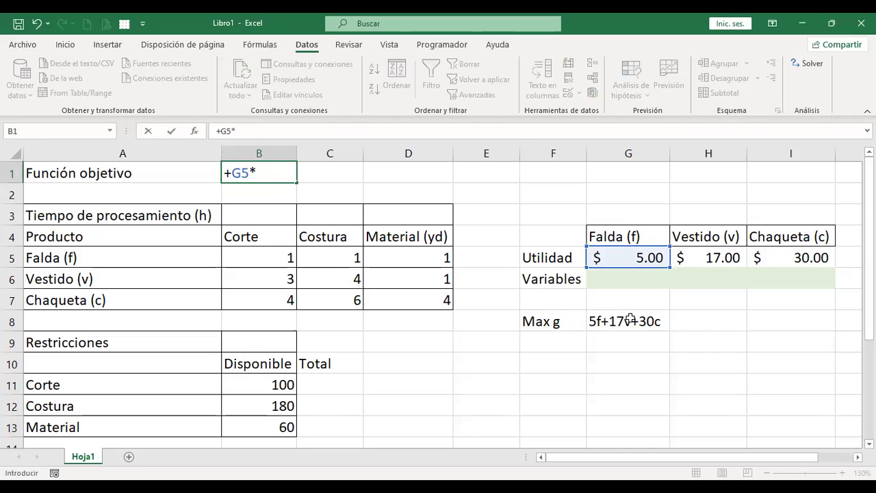
{"action": "left_click", "coordinate": [631, 276]}
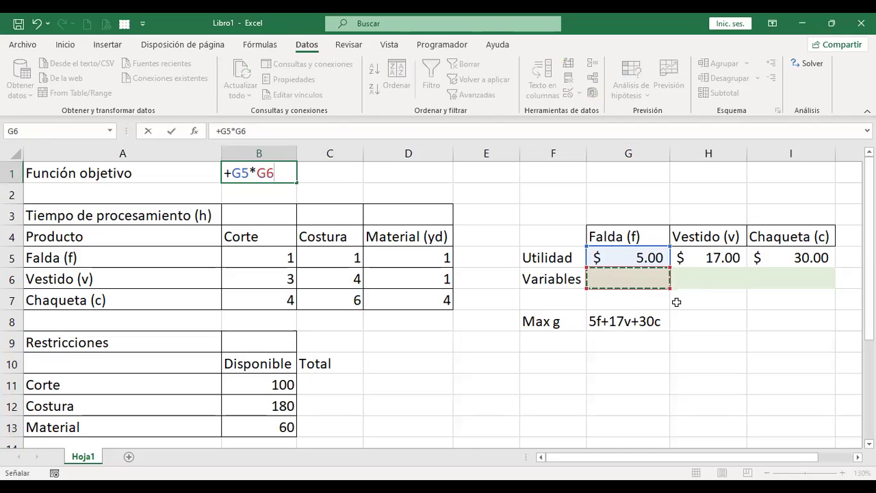
{"action": "type", "text": "+"}
{"action": "left_click", "coordinate": [704, 255]}
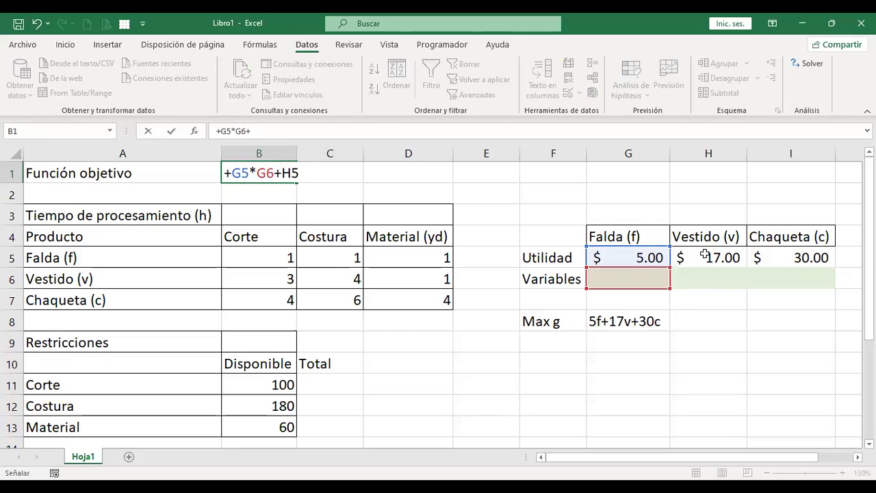
{"action": "type", "text": "*"}
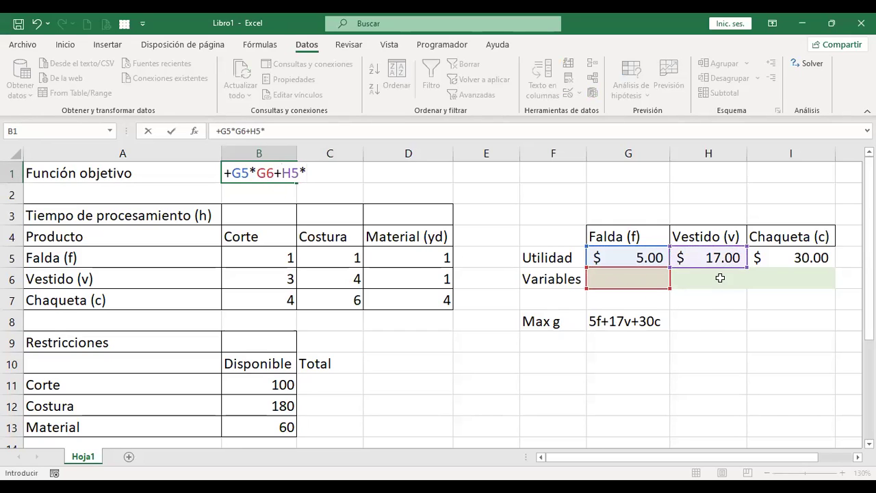
{"action": "left_click", "coordinate": [720, 276]}
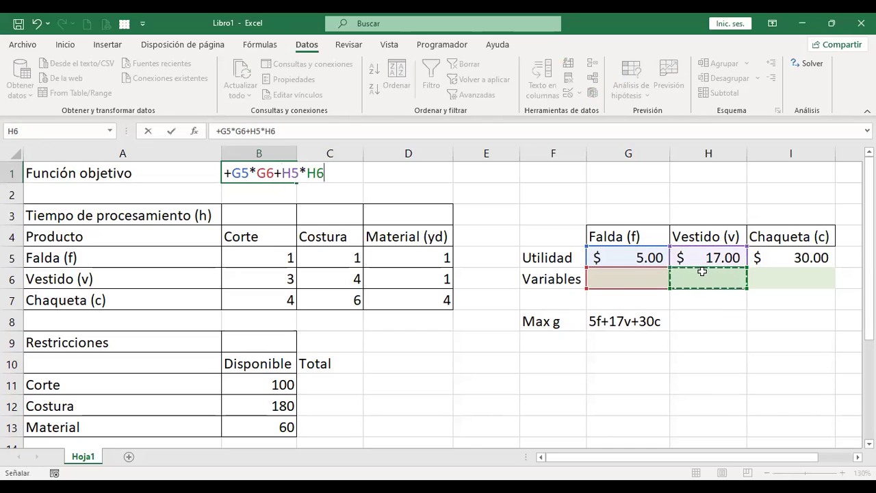
{"action": "type", "text": "+"}
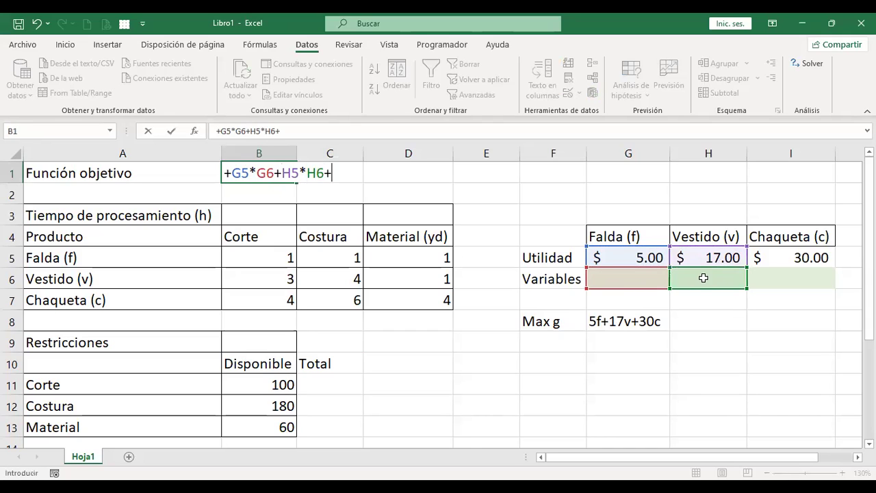
{"action": "left_click", "coordinate": [788, 257]}
{"action": "type", "text": "*"}
{"action": "left_click", "coordinate": [787, 283]}
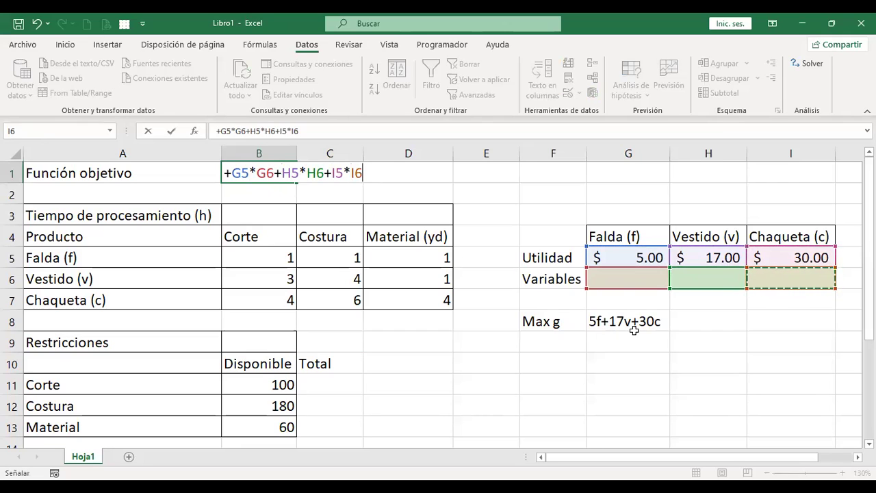
{"action": "key", "text": "ctrl+Return"}
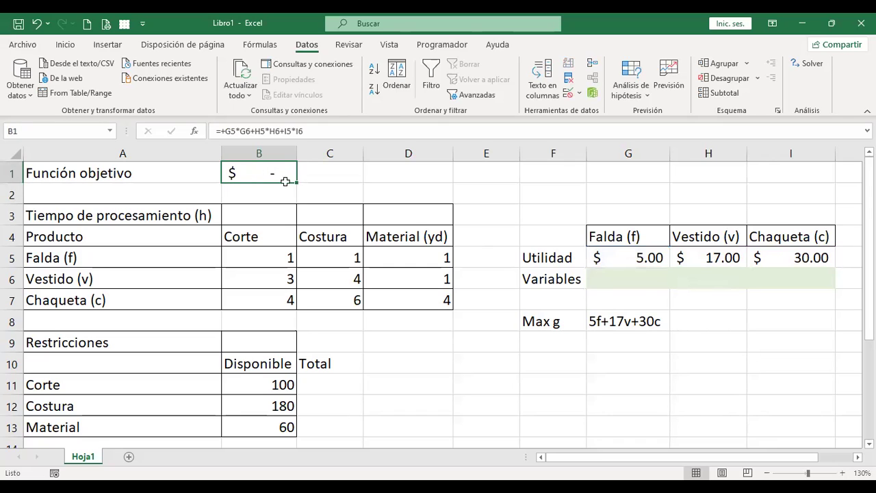
Enter trial values 1 for skirts in G6 and 2 for dresses in H6.
{"action": "left_click", "coordinate": [628, 277]}
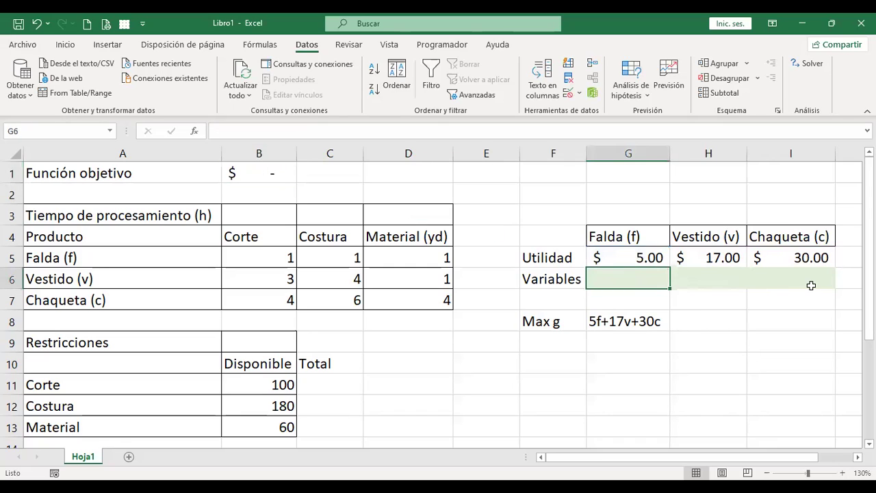
{"action": "type", "text": "1"}
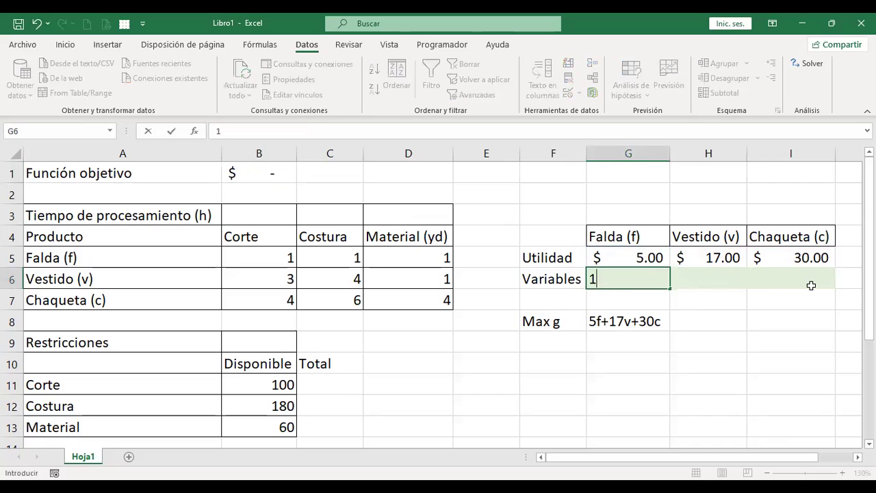
{"action": "key", "text": "Tab"}
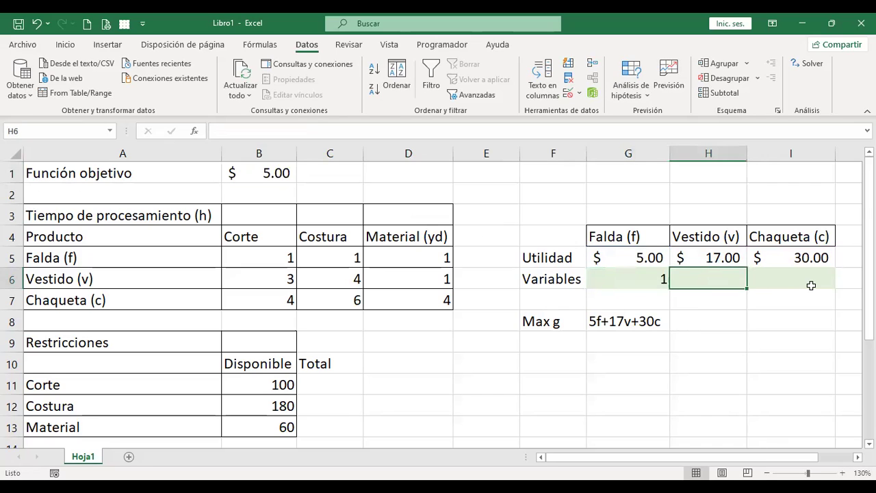
{"action": "key", "text": "Left"}
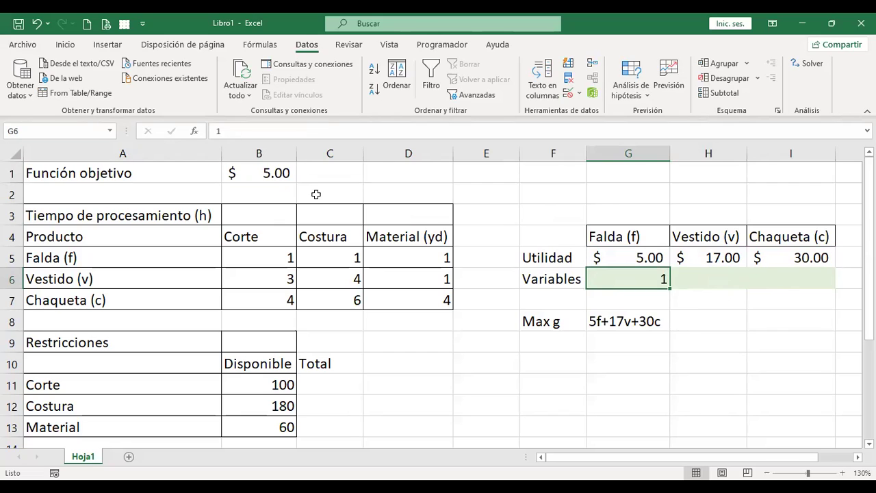
{"action": "left_click", "coordinate": [685, 282]}
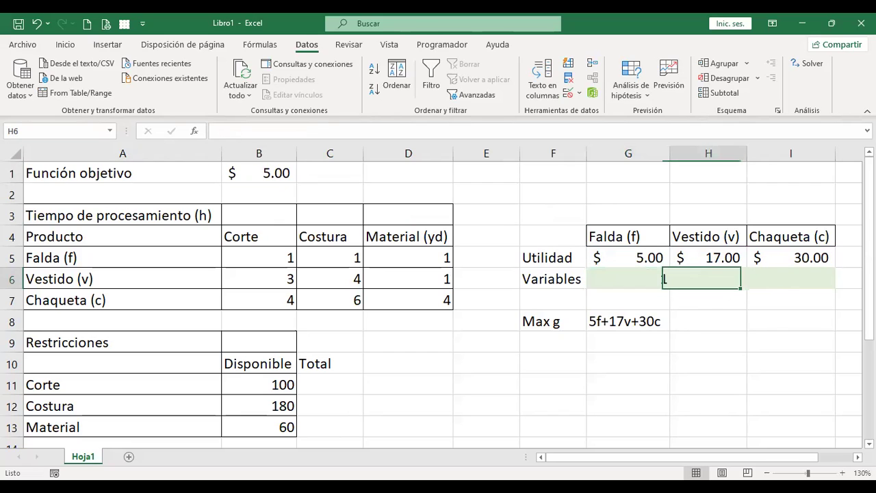
{"action": "type", "text": "2"}
{"action": "key", "text": "Tab"}
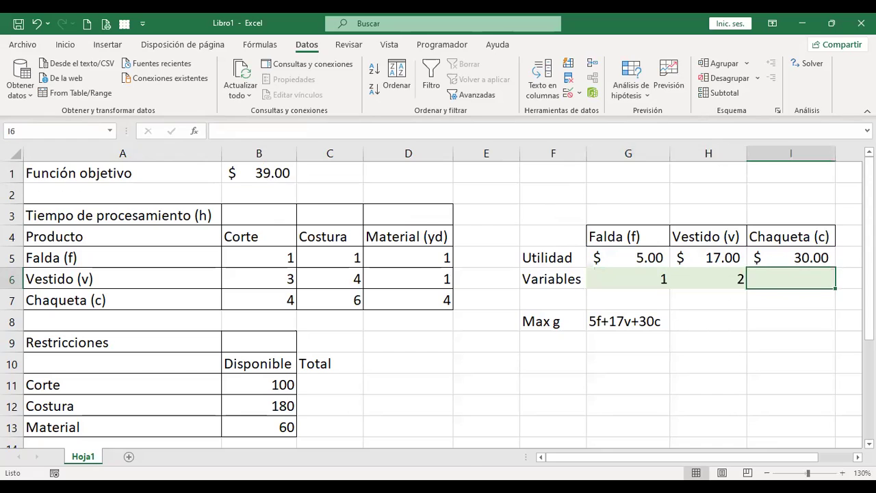
{"action": "left_click", "coordinate": [704, 277]}
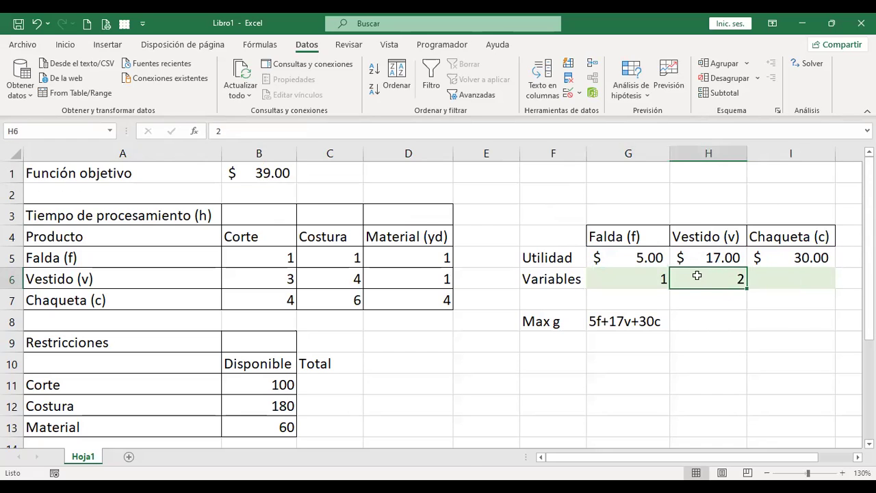
Enter a trial value of 4 for jackets in I6.
{"action": "left_click", "coordinate": [260, 177]}
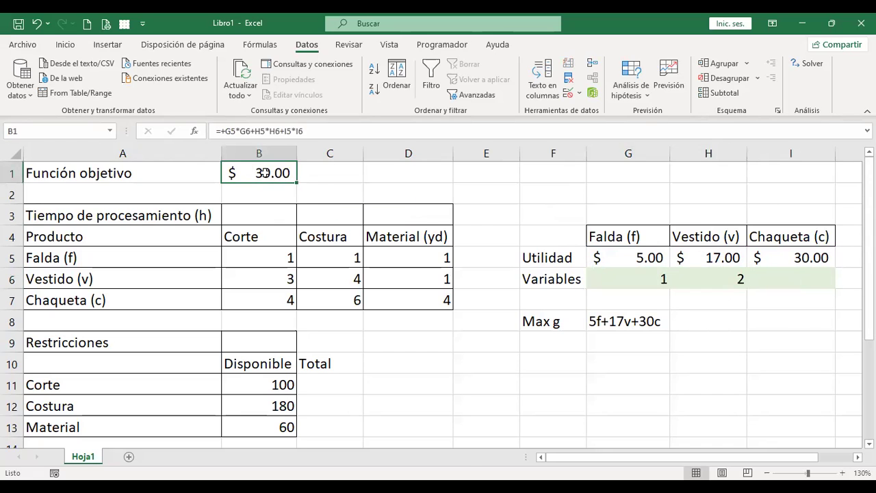
{"action": "left_click", "coordinate": [790, 279]}
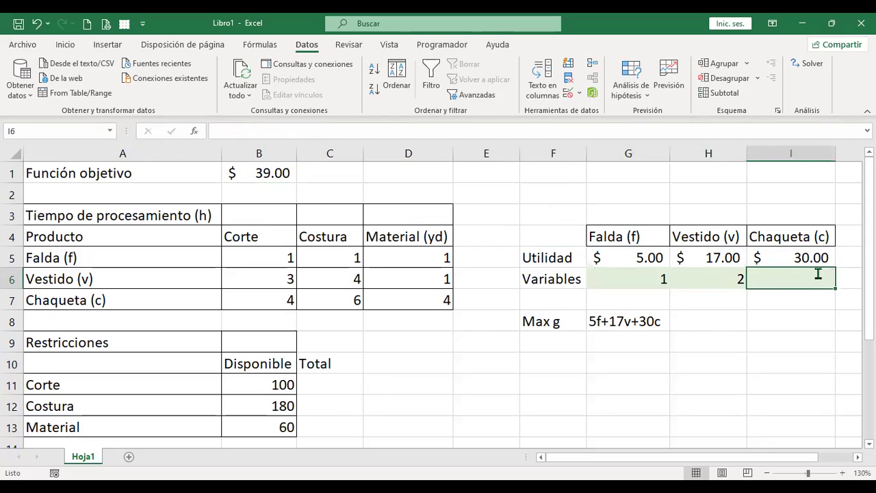
{"action": "type", "text": "4"}
{"action": "key", "text": "Tab"}
{"action": "key", "text": "Left"}
{"action": "key", "text": "Home"}
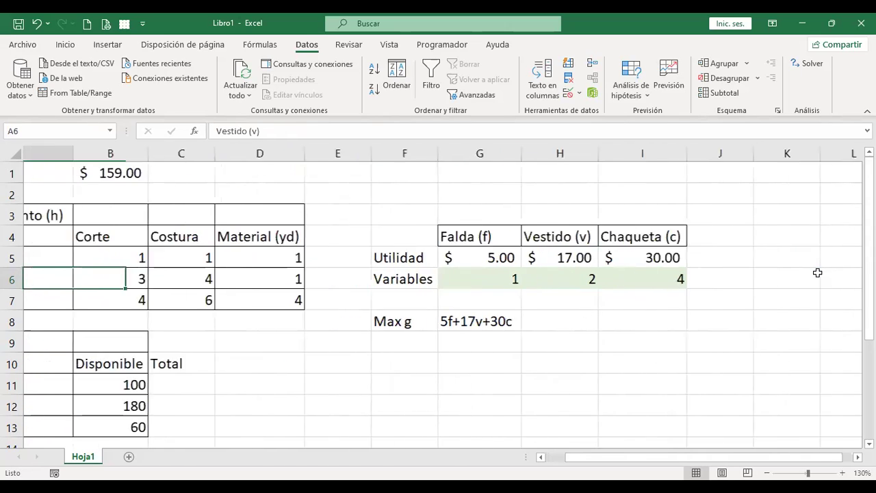
{"action": "left_click", "coordinate": [648, 277]}
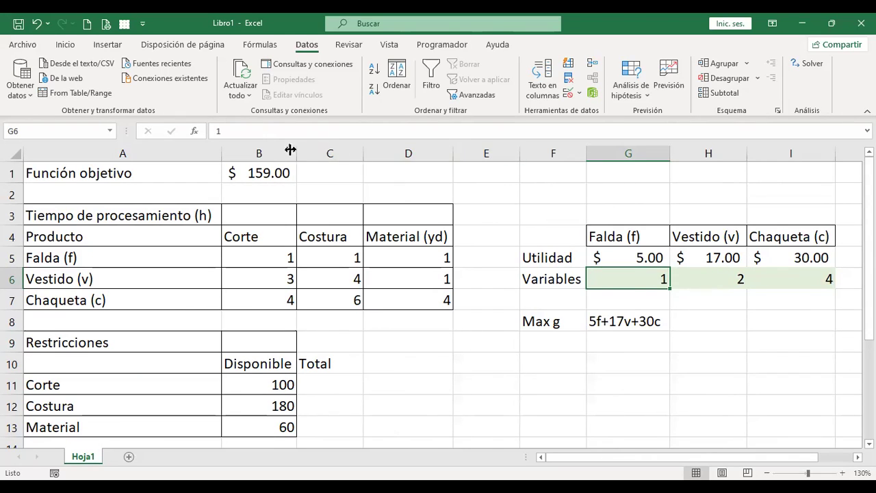
Review B1's objective formula, now $159.00, and select the trial values G6:I6.
{"action": "left_click", "coordinate": [269, 172]}
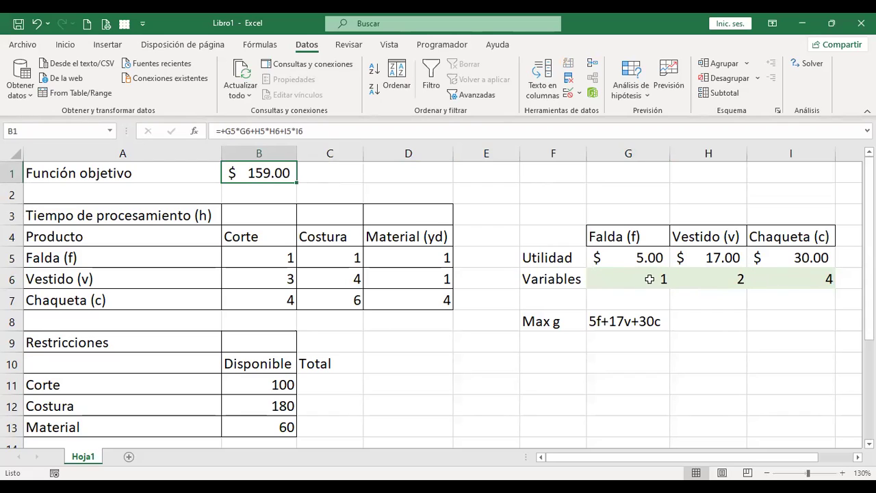
{"action": "left_click", "coordinate": [649, 279]}
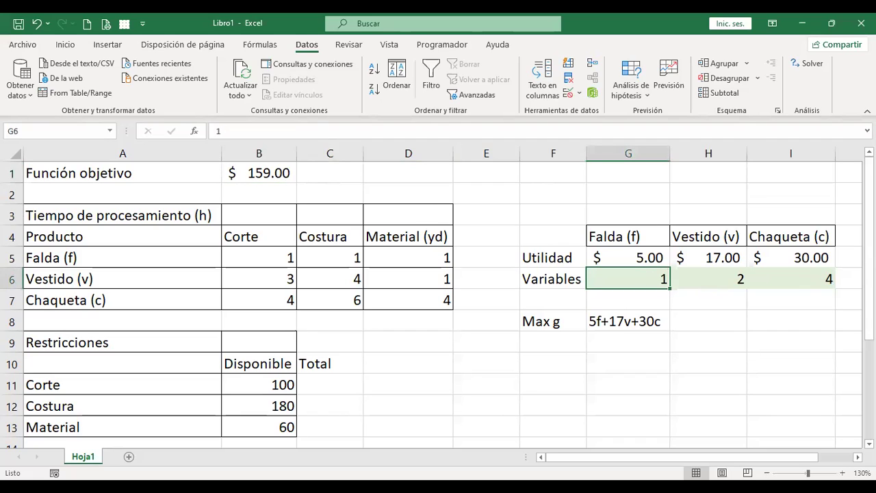
{"action": "left_click", "coordinate": [265, 172]}
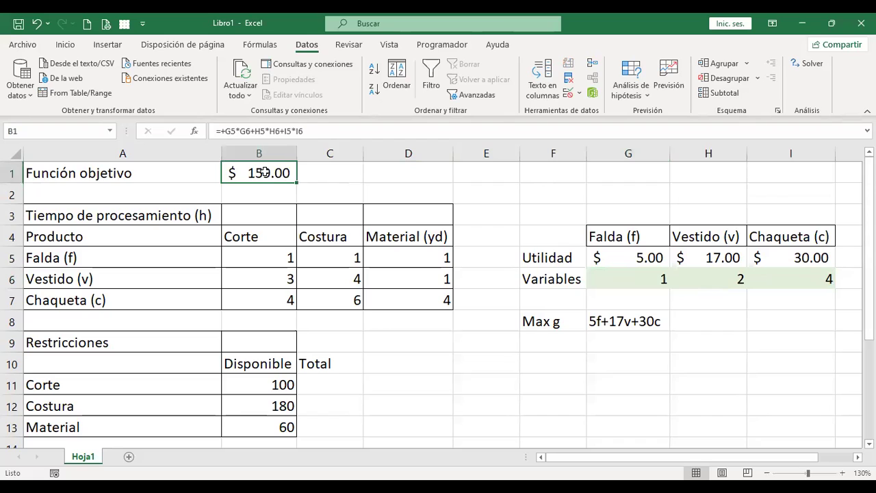
{"action": "key", "text": "F2"}
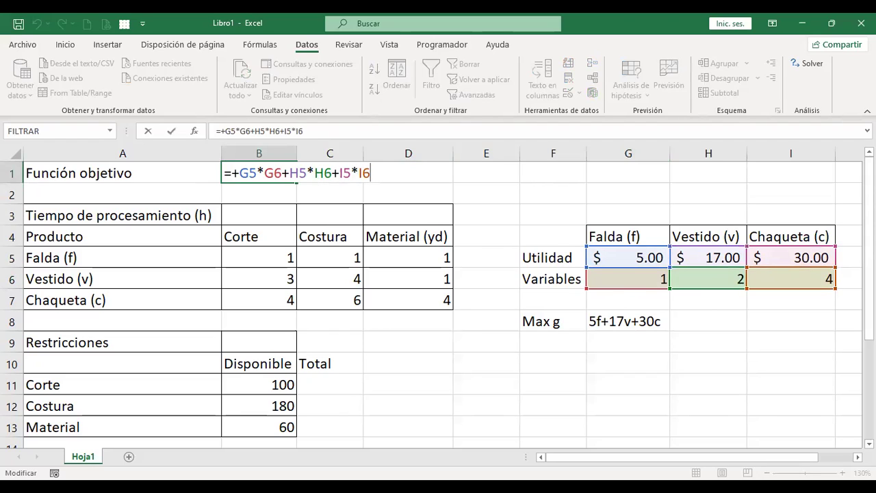
{"action": "key", "text": "Return"}
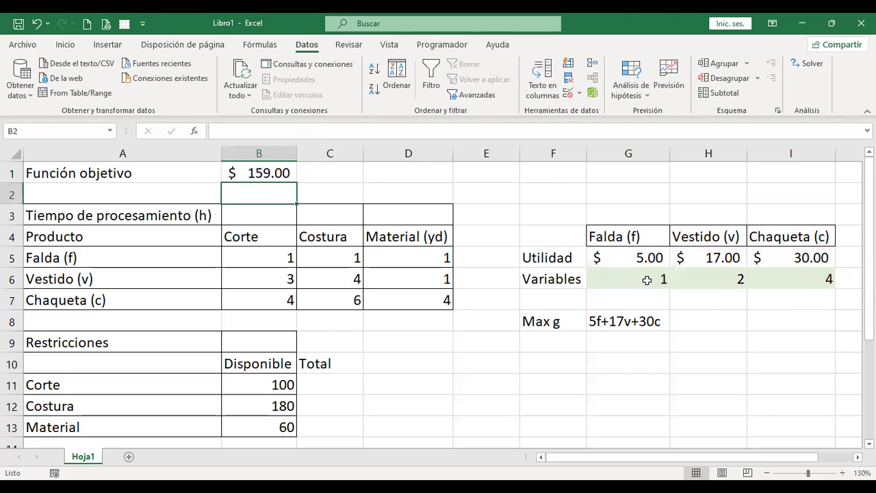
{"action": "left_click_drag", "start_coordinate": [647, 281], "coordinate": [768, 274]}
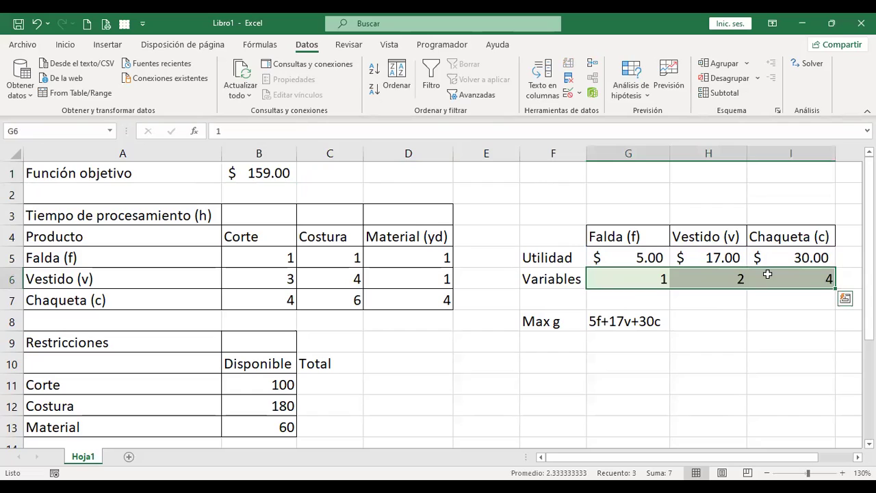
{"action": "key", "text": "Delete"}
{"action": "key", "text": "Left"}
{"action": "key", "text": "Right"}
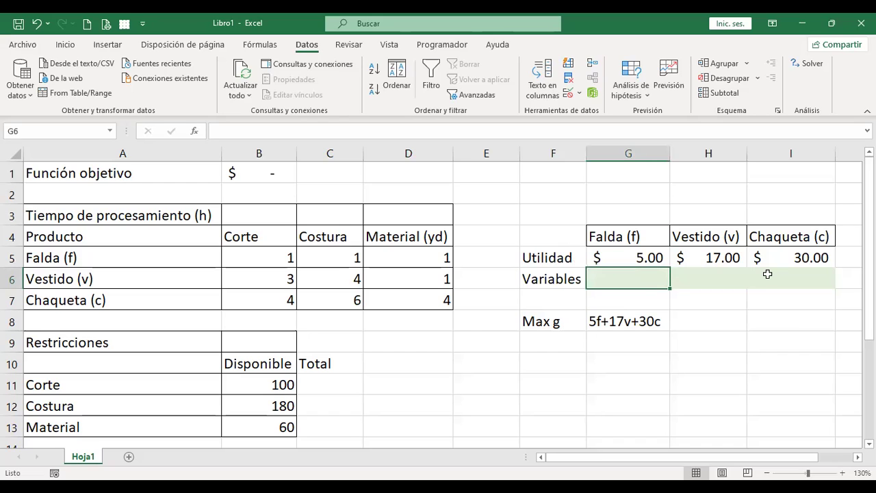
{"action": "left_click", "coordinate": [255, 164]}
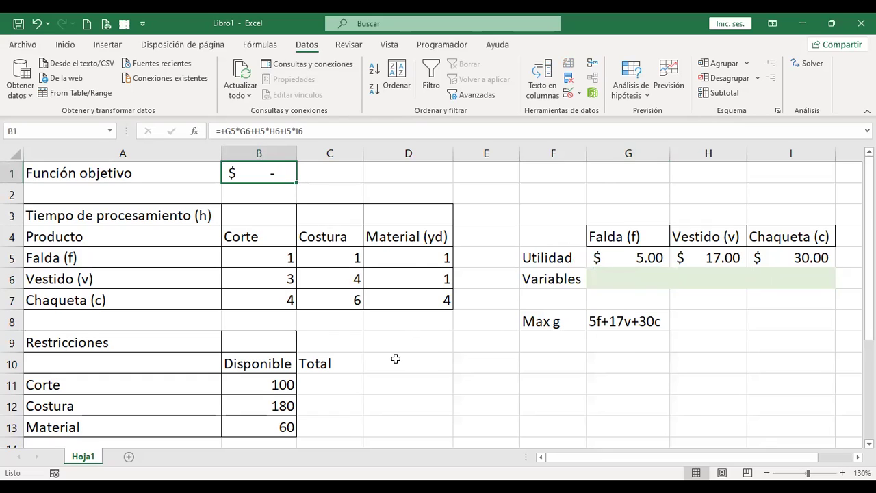
{"action": "key", "text": "alt+Tab"}
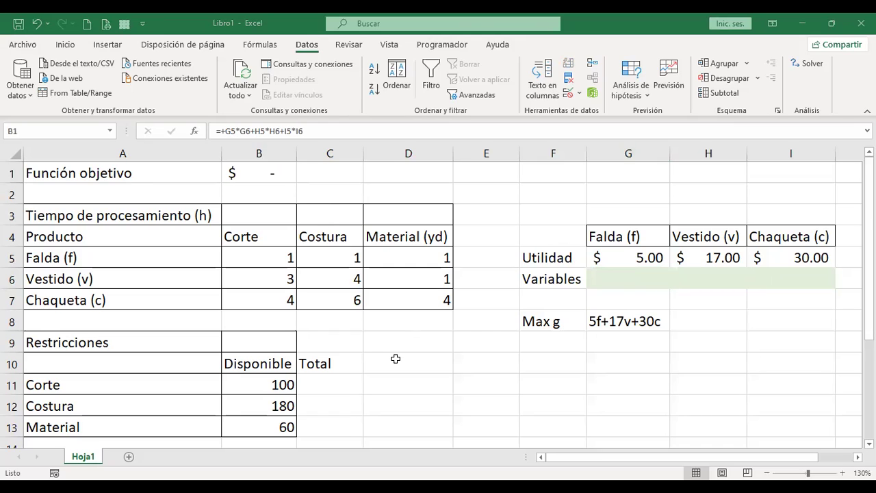
{"action": "key", "text": "alt+Tab"}
{"action": "left_click", "coordinate": [337, 386]}
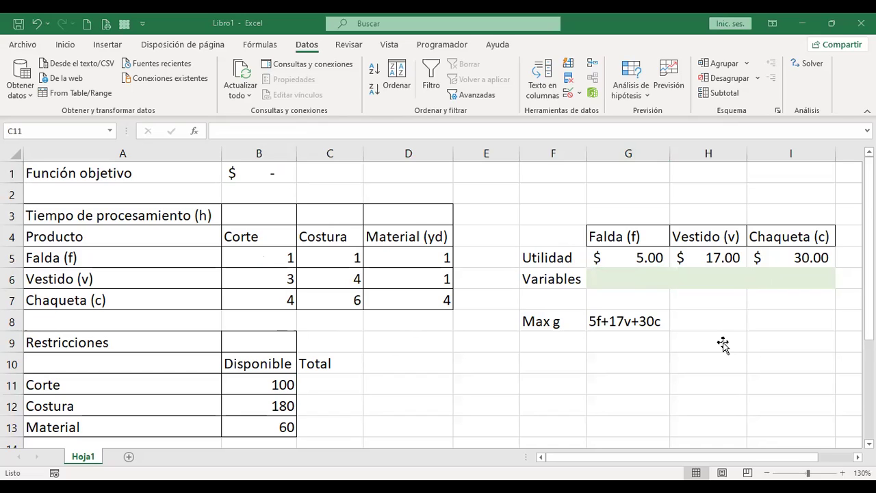
Begin the Corte total formula in C11 with Falda's cutting time B5.
{"action": "type", "text": "+"}
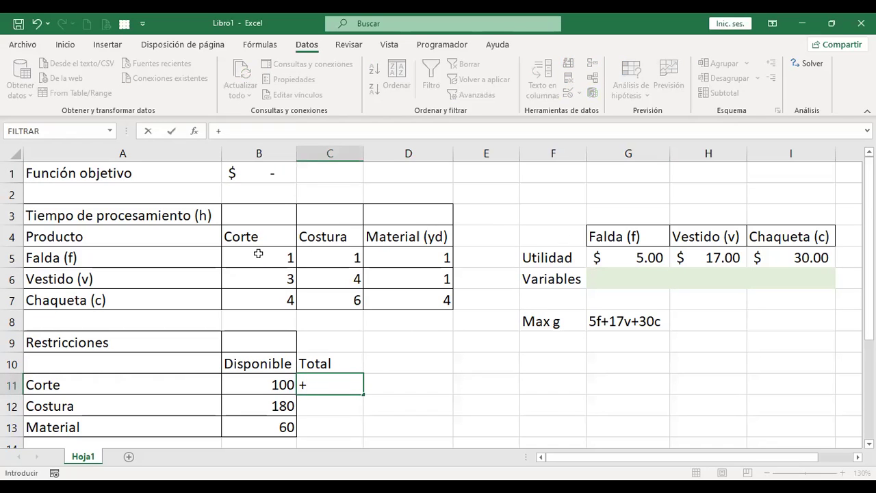
{"action": "key", "text": "Escape"}
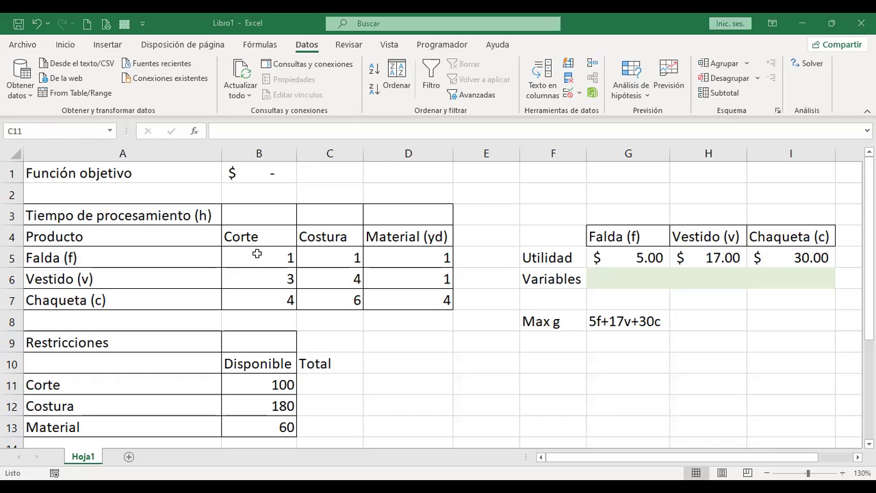
{"action": "type", "text": "+"}
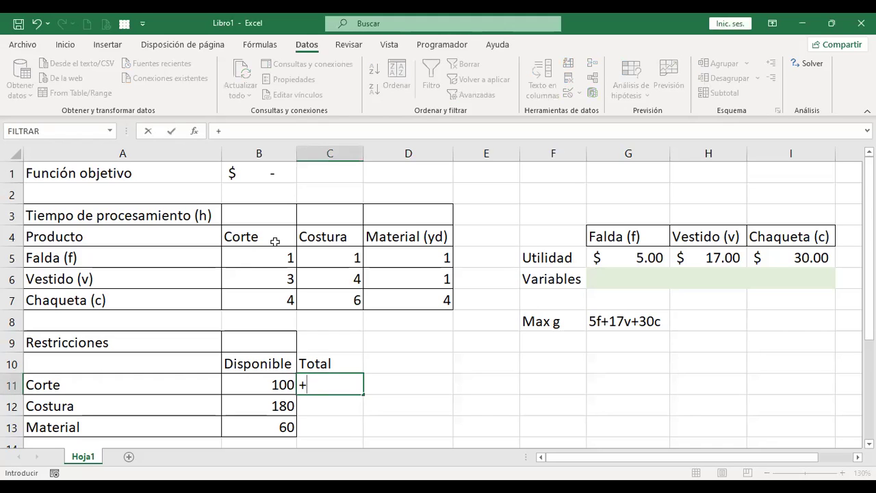
{"action": "key", "text": "Escape"}
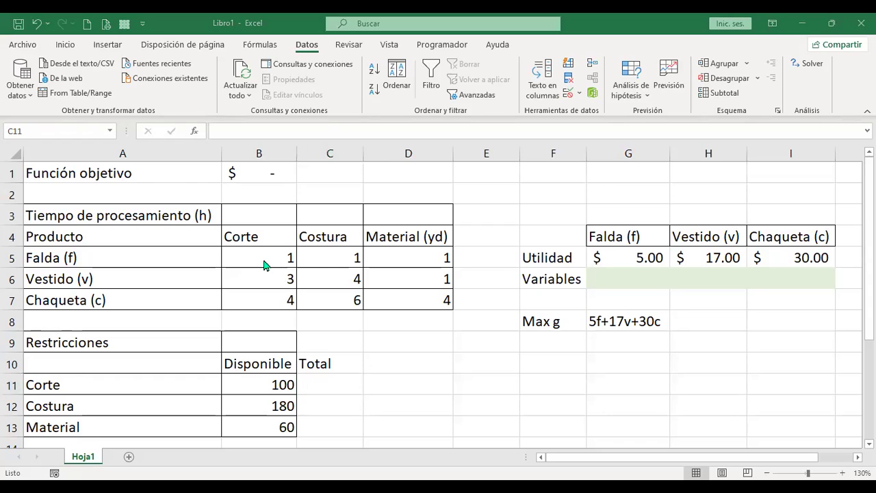
{"action": "type", "text": "+B5*"}
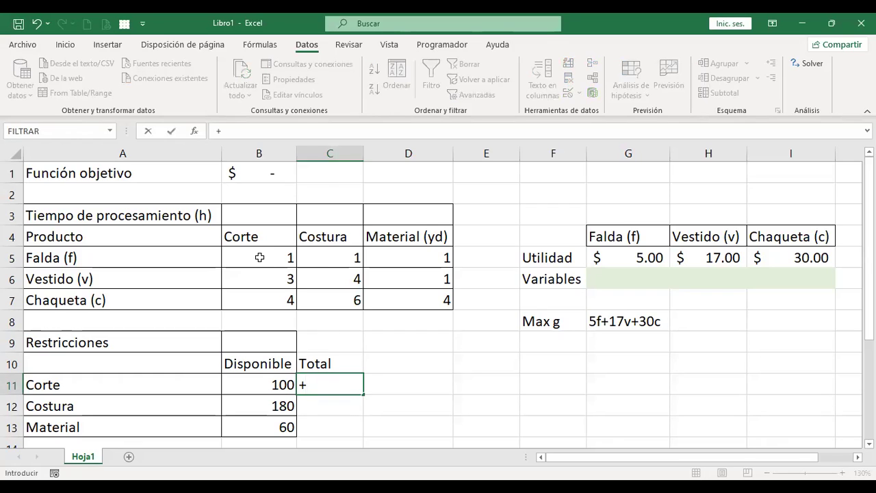
{"action": "left_click", "coordinate": [260, 258]}
Complete the C11 cutting formula as +B5*G6+B6*H6+B7*I6.
{"action": "type", "text": "*"}
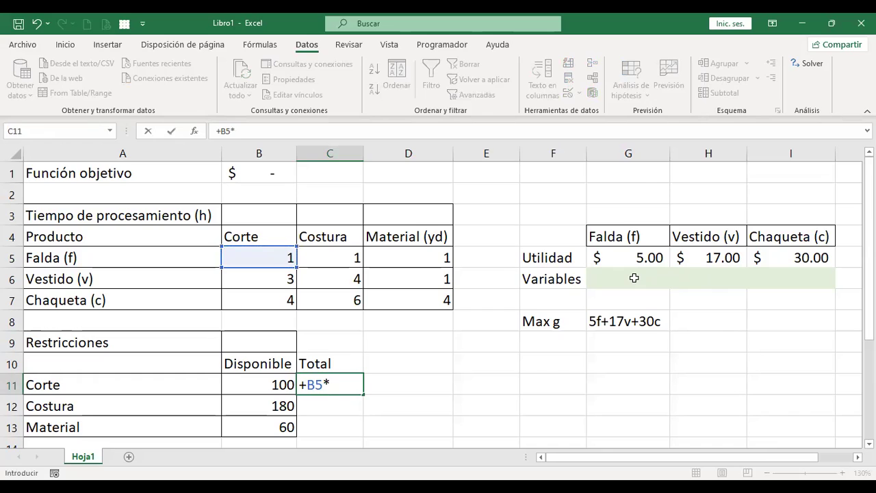
{"action": "left_click", "coordinate": [635, 278]}
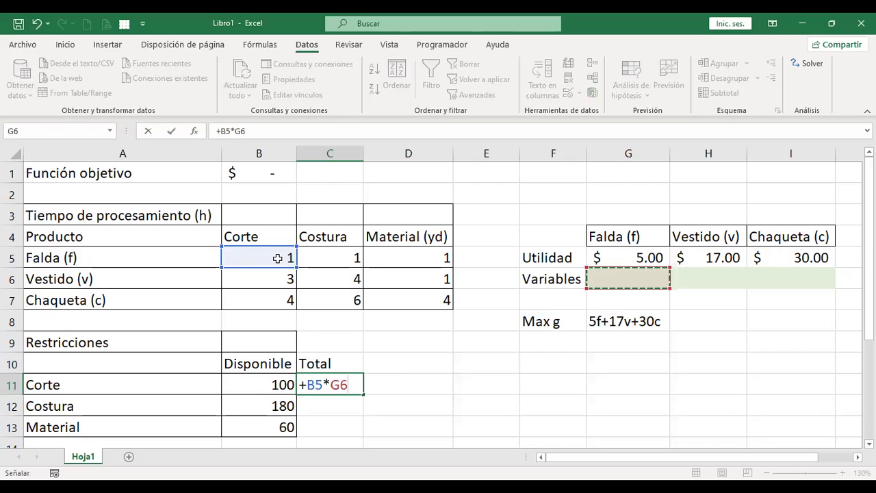
{"action": "type", "text": "+"}
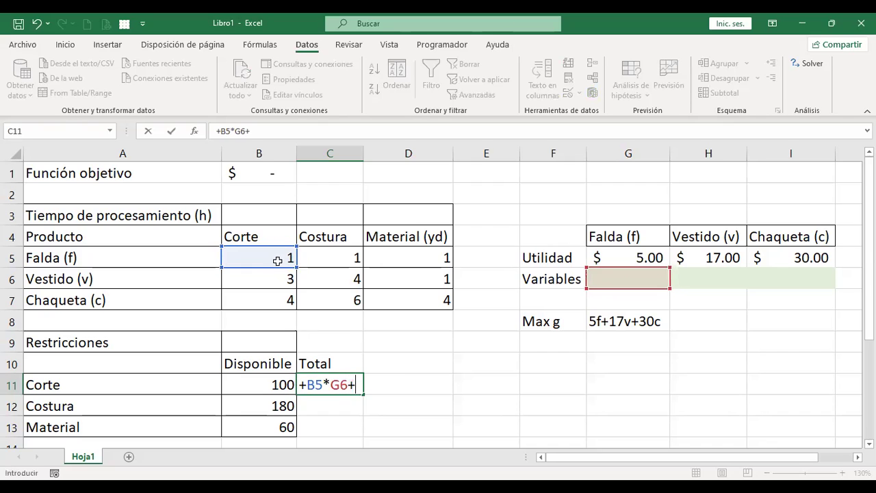
{"action": "left_click", "coordinate": [266, 278]}
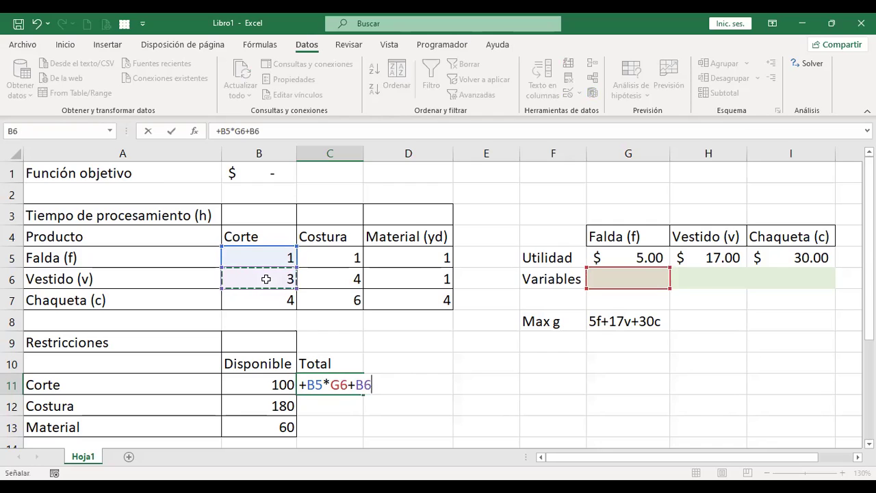
{"action": "type", "text": "*"}
{"action": "left_click", "coordinate": [702, 279]}
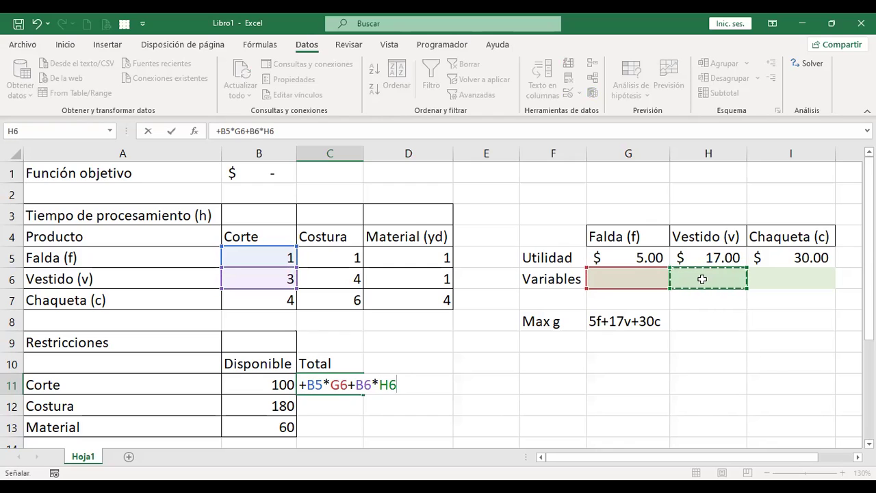
{"action": "type", "text": "+"}
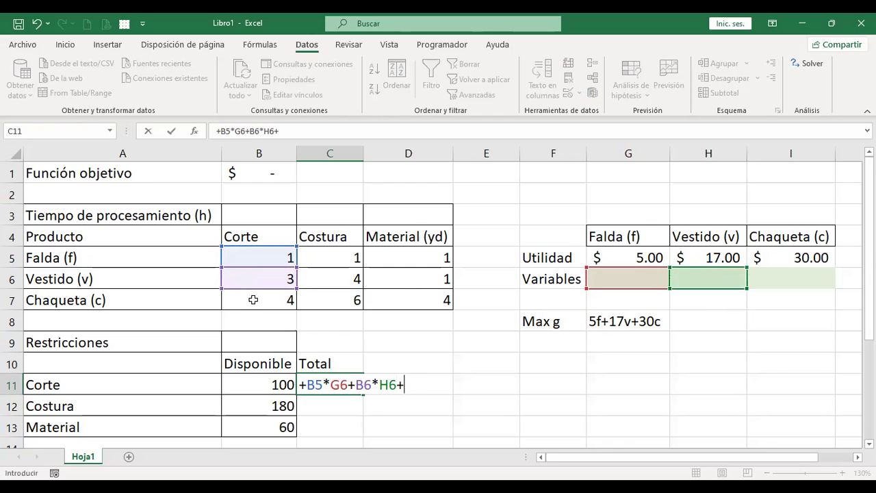
{"action": "left_click", "coordinate": [254, 300]}
{"action": "type", "text": "*"}
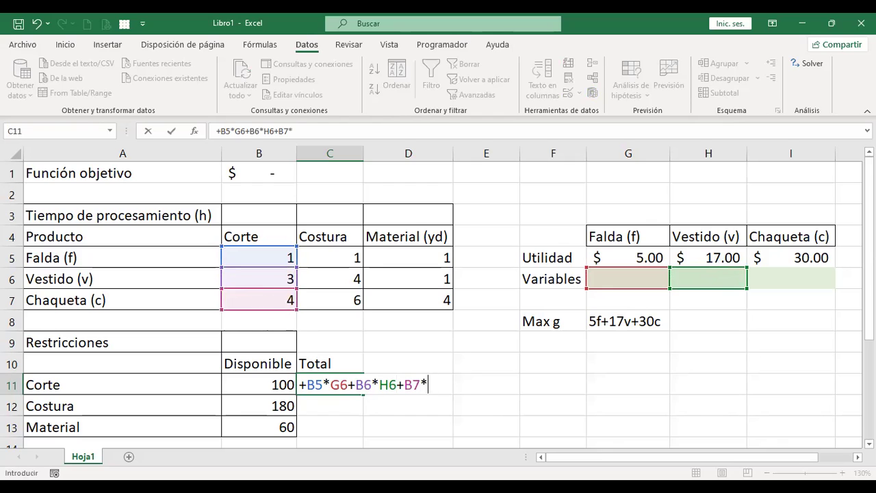
{"action": "left_click", "coordinate": [792, 276]}
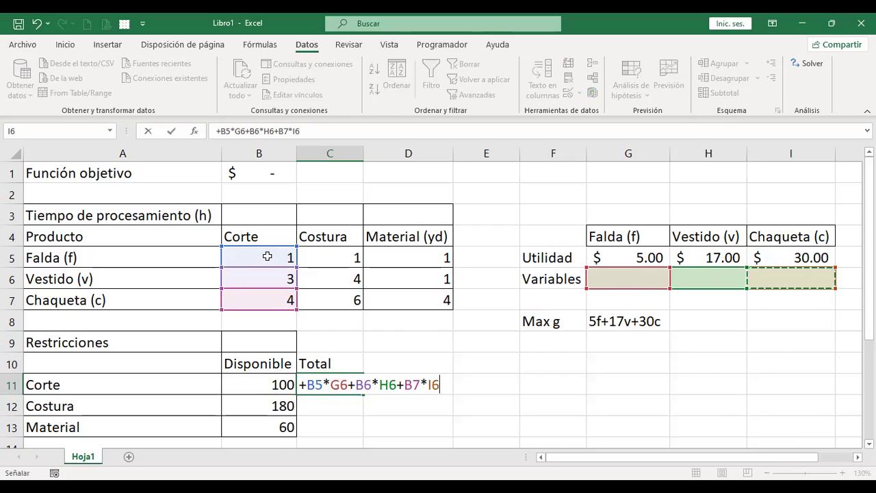
Check the formula's B5, G6 and B6 references, commit it, and enter trial value 1 in G6.
{"action": "left_click", "coordinate": [313, 384]}
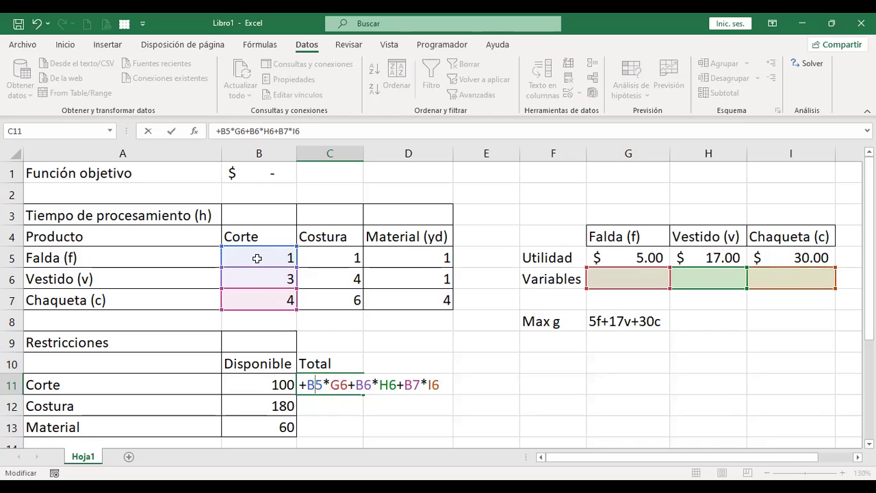
{"action": "left_click", "coordinate": [340, 385]}
{"action": "left_click", "coordinate": [367, 385]}
{"action": "key", "text": "Return"}
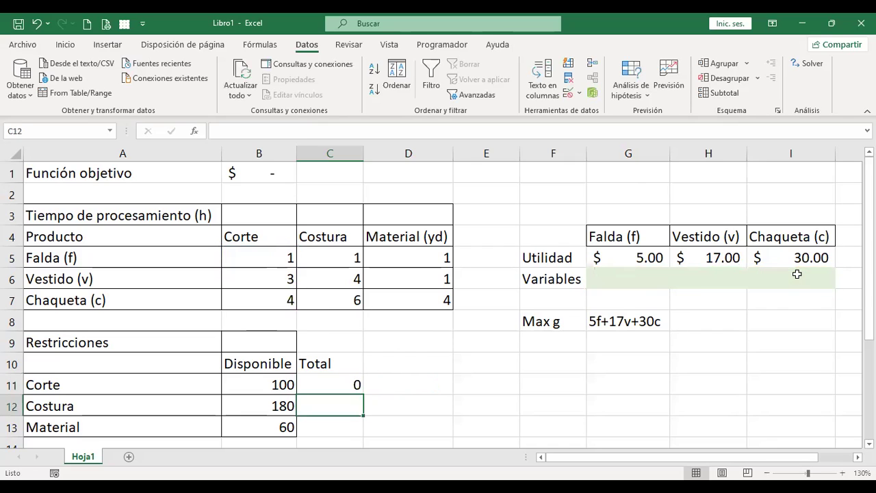
{"action": "left_click", "coordinate": [633, 275]}
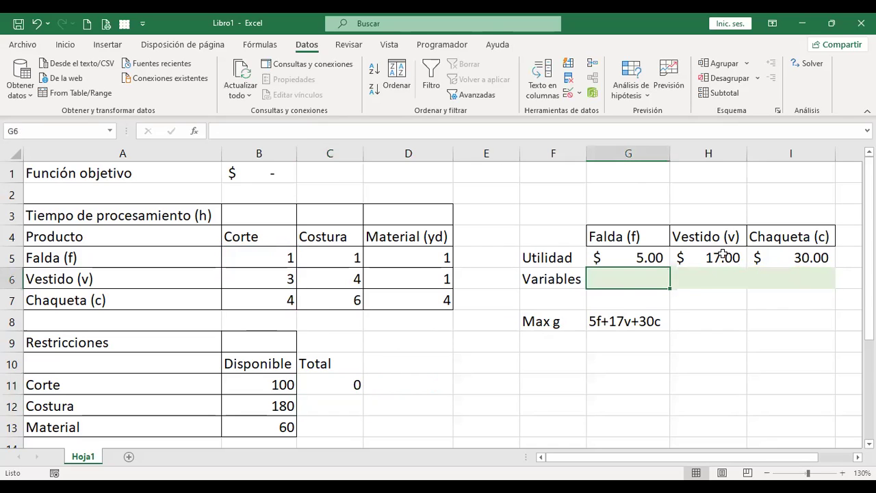
{"action": "type", "text": "1"}
{"action": "key", "text": "Tab"}
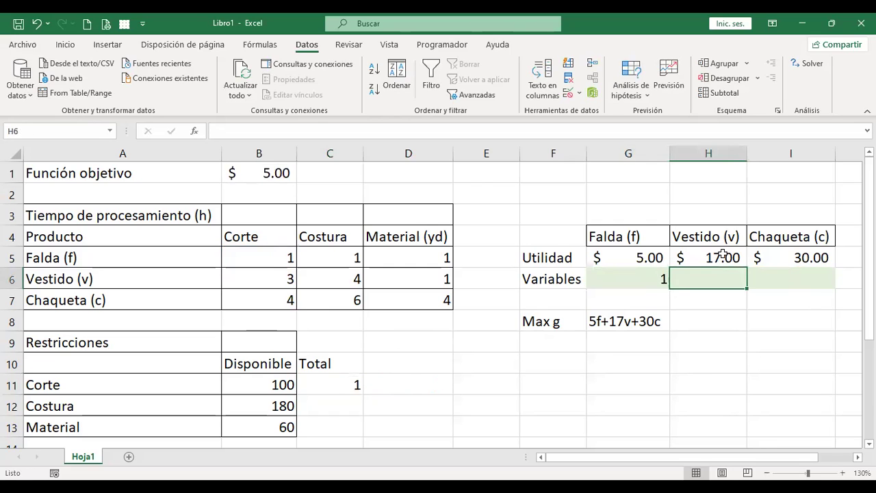
Enter trial values 2 in H6 and 4 in I6, making the Corte total 23.
{"action": "type", "text": "2"}
{"action": "key", "text": "Tab"}
{"action": "type", "text": "4"}
{"action": "key", "text": "Down"}
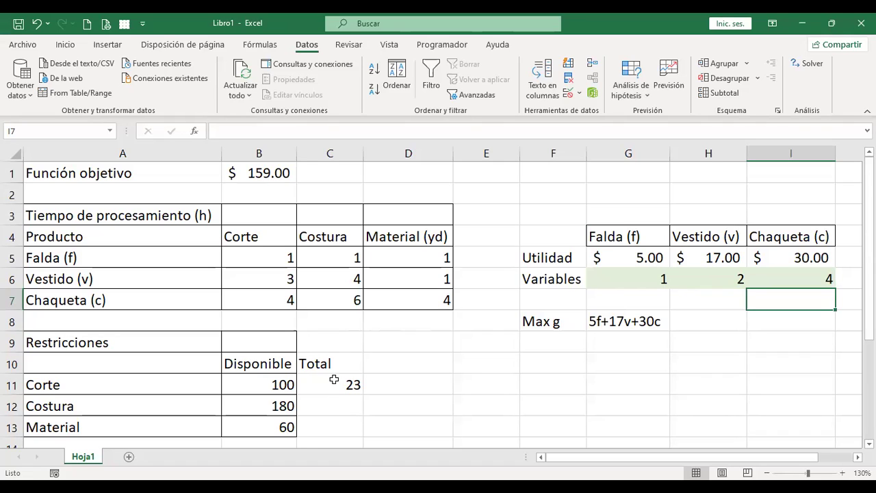
{"action": "left_click", "coordinate": [334, 379]}
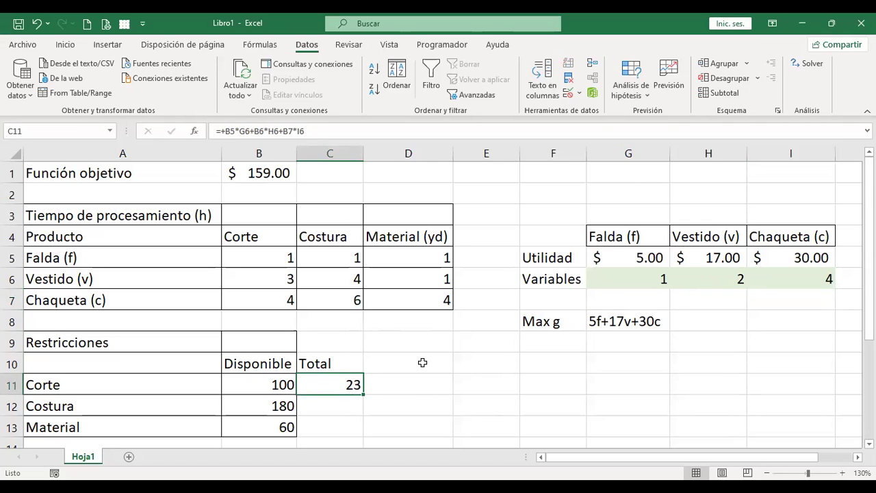
Fill the Corte formula down to C12, then delete the copy.
{"action": "scroll", "coordinate": [422, 363], "scroll_direction": "down", "scroll_amount": 1}
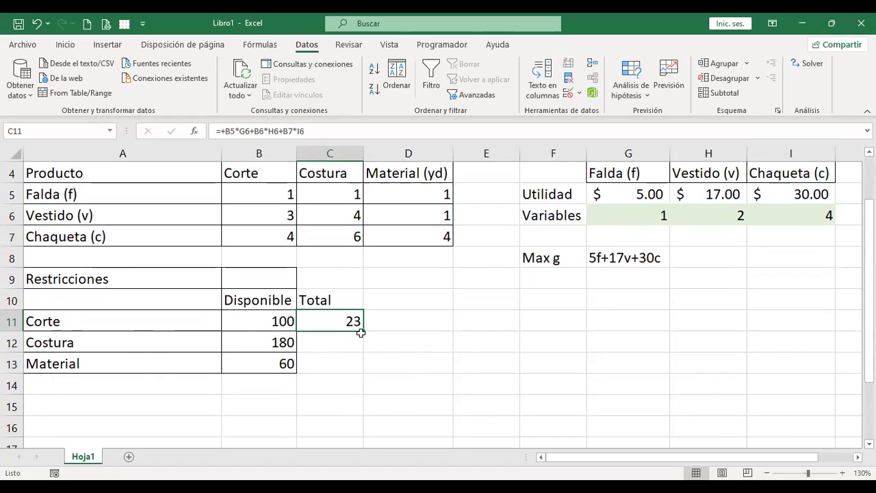
{"action": "left_click_drag", "start_coordinate": [362, 332], "coordinate": [361, 352]}
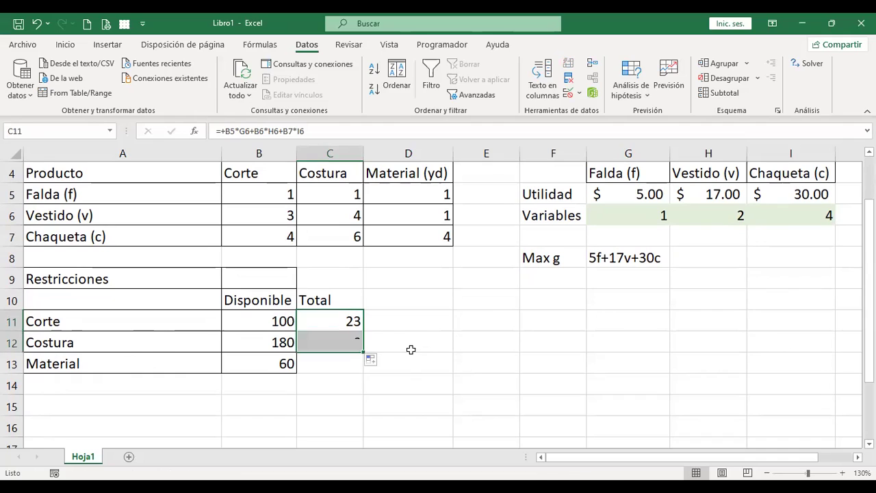
{"action": "left_click", "coordinate": [336, 341]}
{"action": "key", "text": "Delete"}
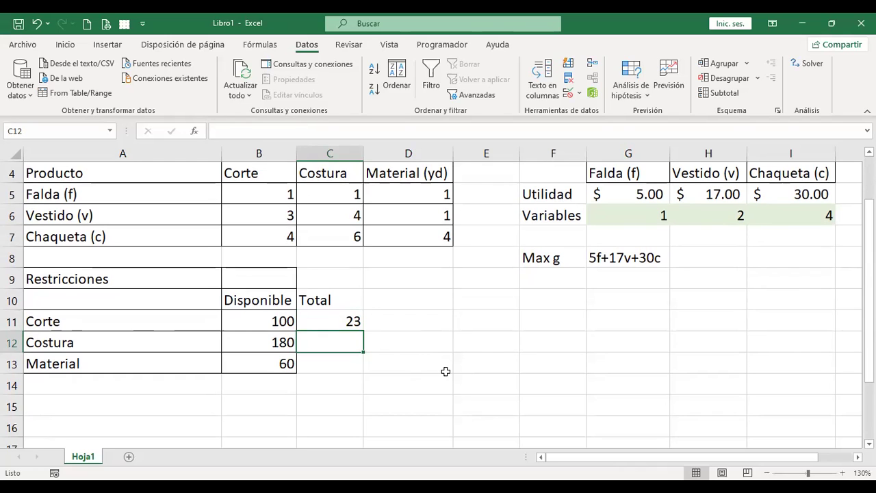
Enter the Costura total formula +C5*G6+C6*H6+C7*I6 in C12.
{"action": "scroll", "coordinate": [153, 349], "scroll_direction": "up", "scroll_amount": 1}
{"action": "scroll", "coordinate": [154, 349], "scroll_direction": "down", "scroll_amount": 1}
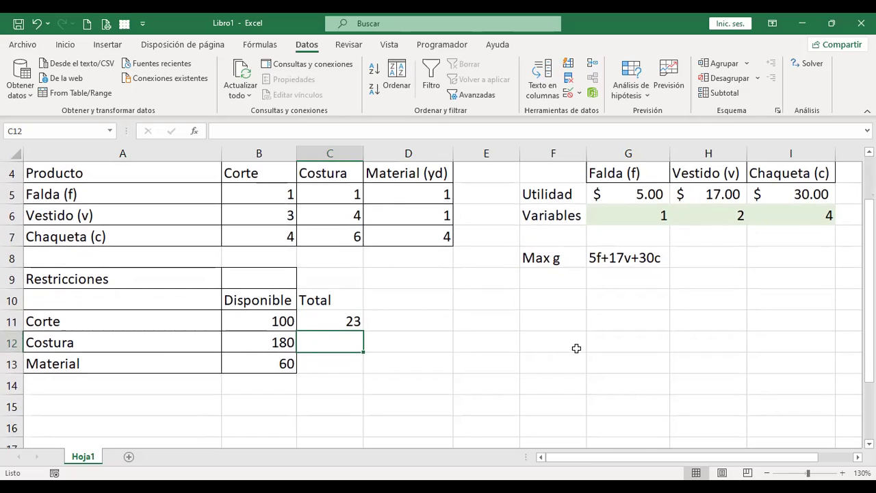
{"action": "scroll", "coordinate": [577, 349], "scroll_direction": "up", "scroll_amount": 1}
{"action": "scroll", "coordinate": [589, 363], "scroll_direction": "down", "scroll_amount": 1}
{"action": "type", "text": "+"}
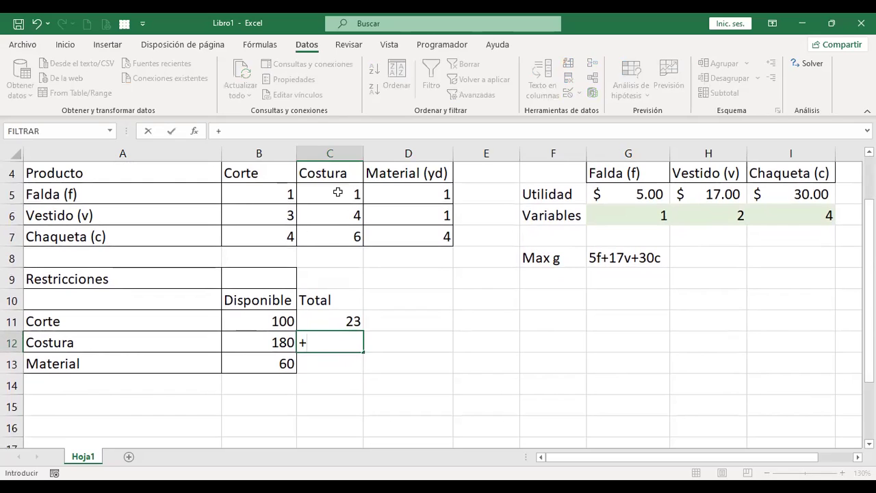
{"action": "left_click", "coordinate": [337, 192]}
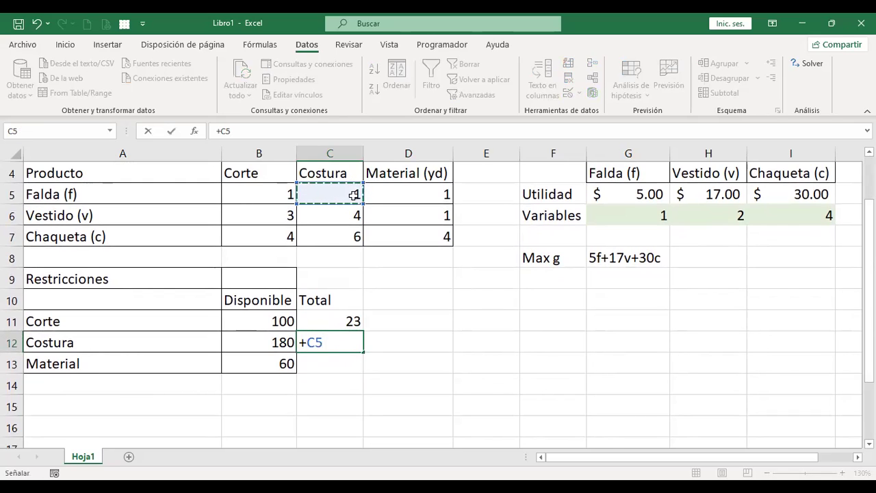
{"action": "type", "text": "*"}
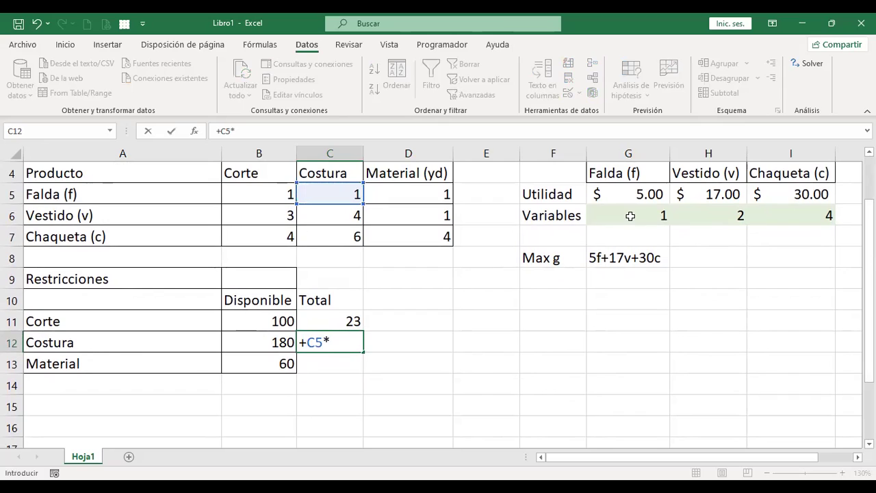
{"action": "left_click", "coordinate": [630, 215]}
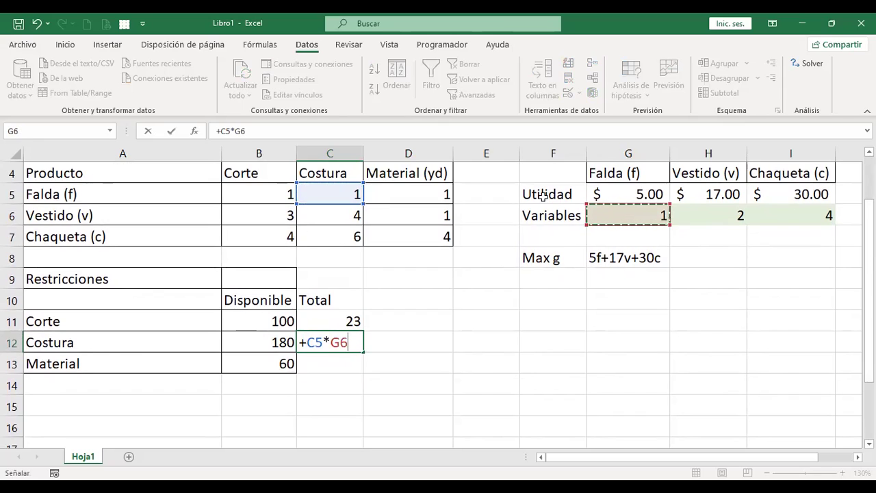
{"action": "type", "text": "+"}
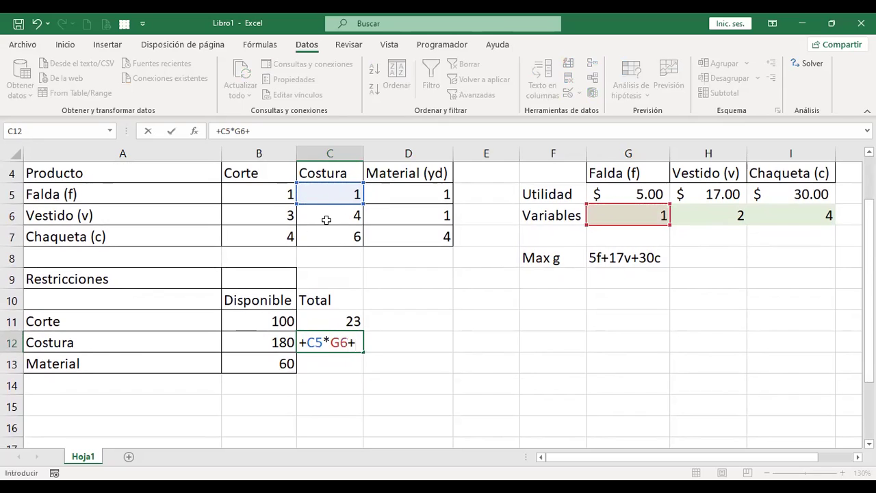
{"action": "left_click", "coordinate": [327, 220]}
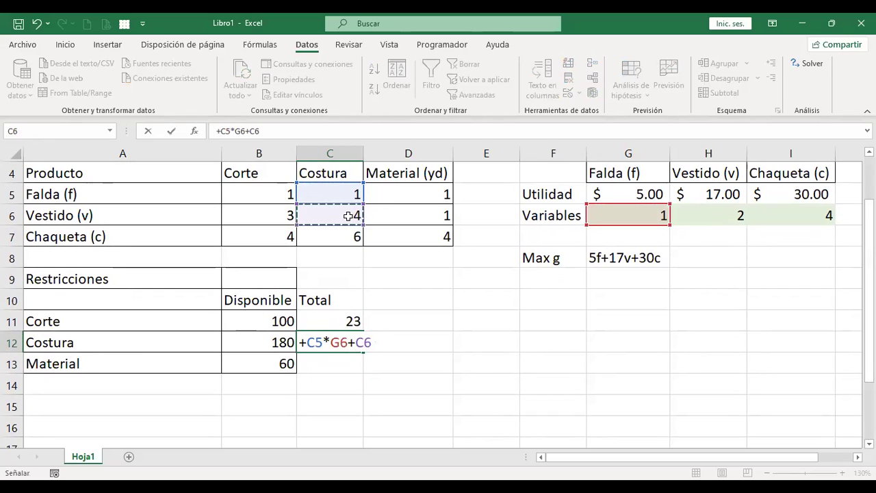
{"action": "type", "text": "*"}
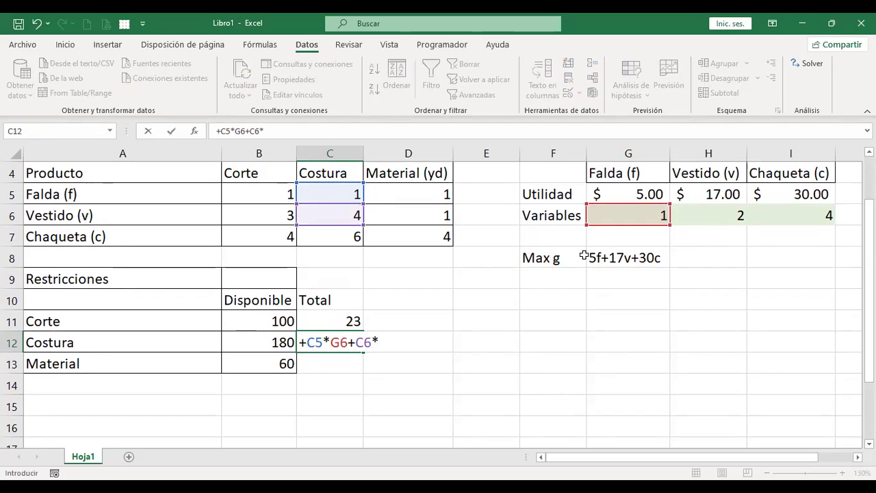
{"action": "left_click", "coordinate": [701, 214]}
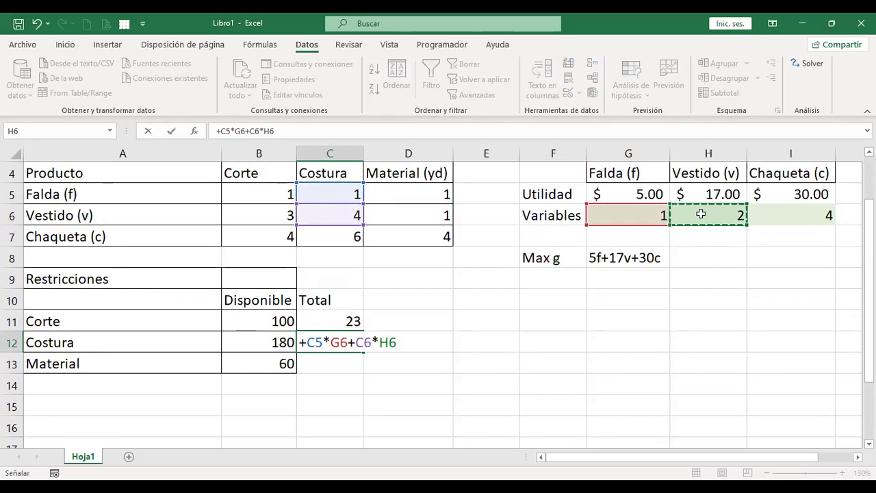
{"action": "type", "text": "+"}
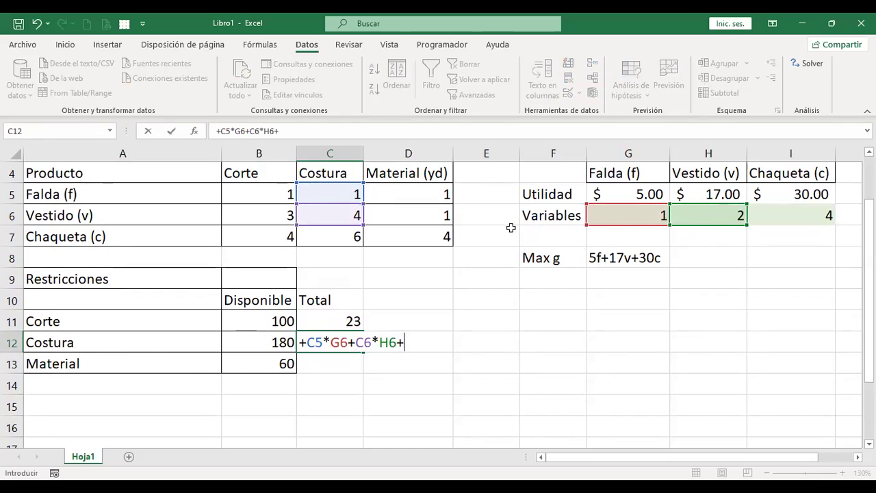
{"action": "left_click", "coordinate": [332, 236]}
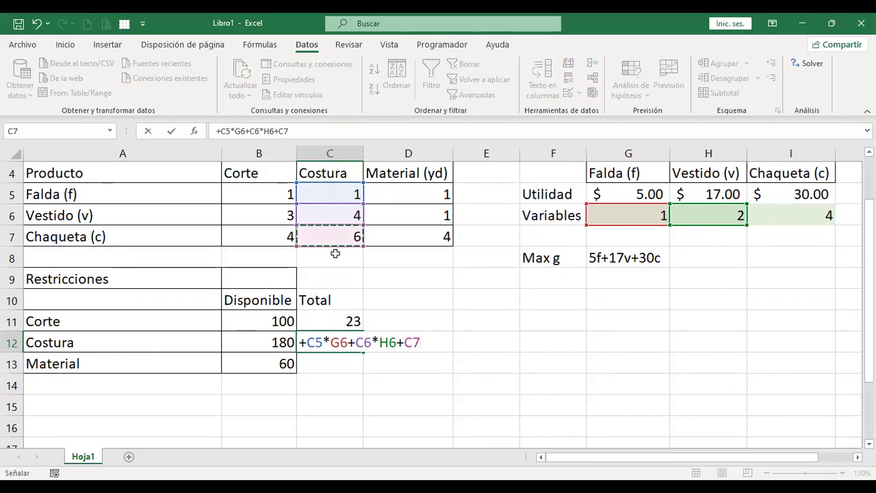
{"action": "type", "text": "*"}
{"action": "left_click", "coordinate": [794, 215]}
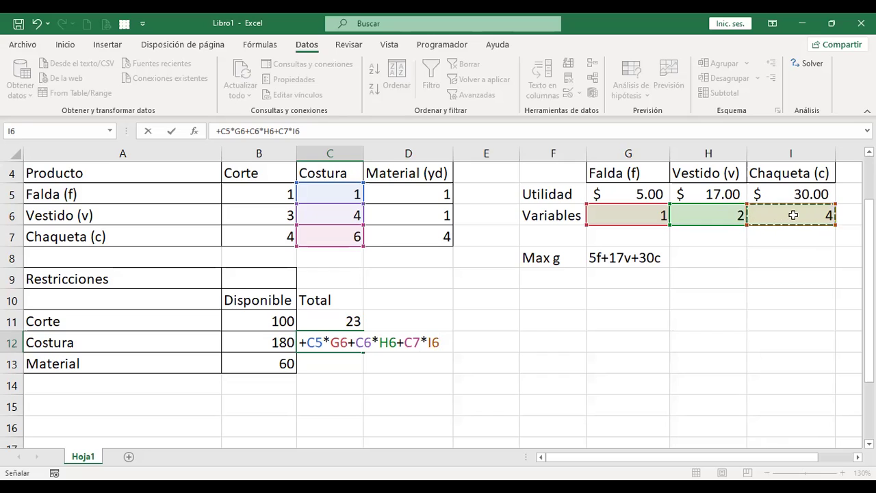
{"action": "key", "text": "Return"}
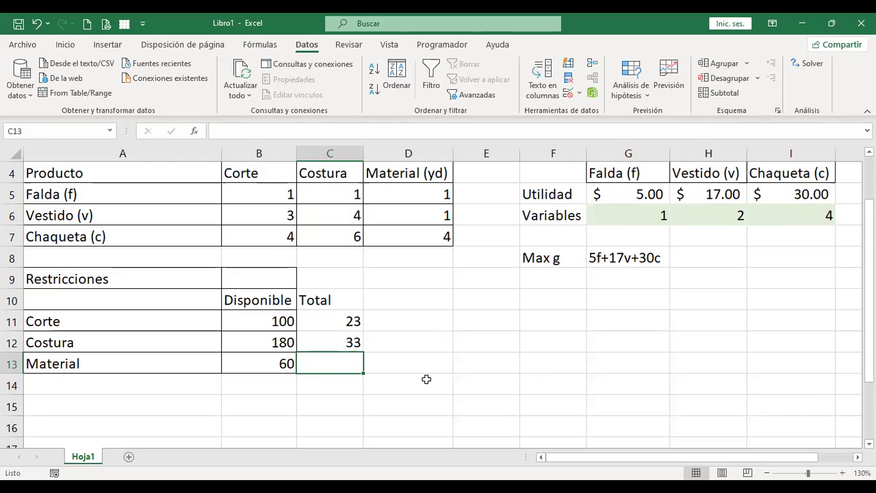
Enter the Material total formula +D5*G6+D6*H6+D7*I6 in C13.
{"action": "type", "text": "+"}
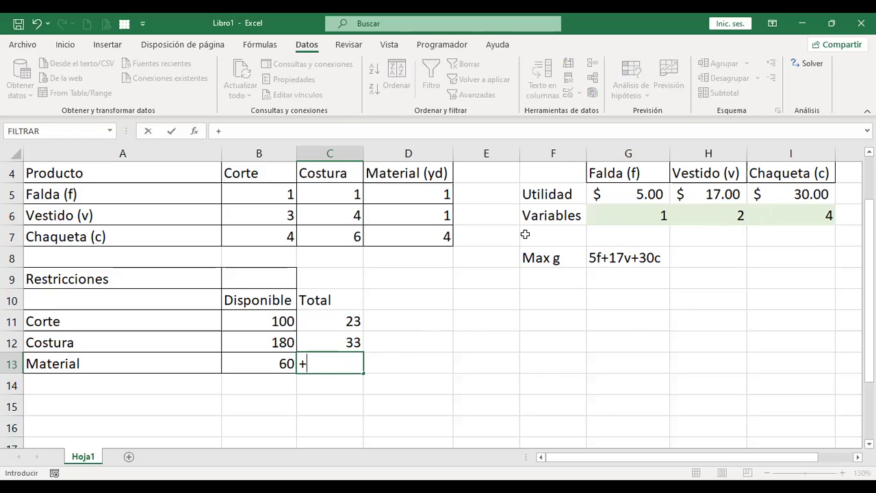
{"action": "left_click", "coordinate": [415, 195]}
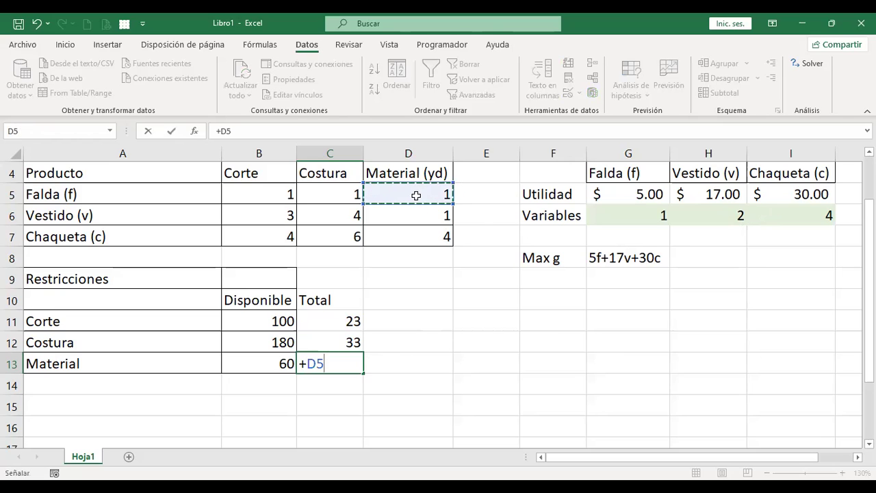
{"action": "type", "text": "*"}
{"action": "left_click", "coordinate": [643, 217]}
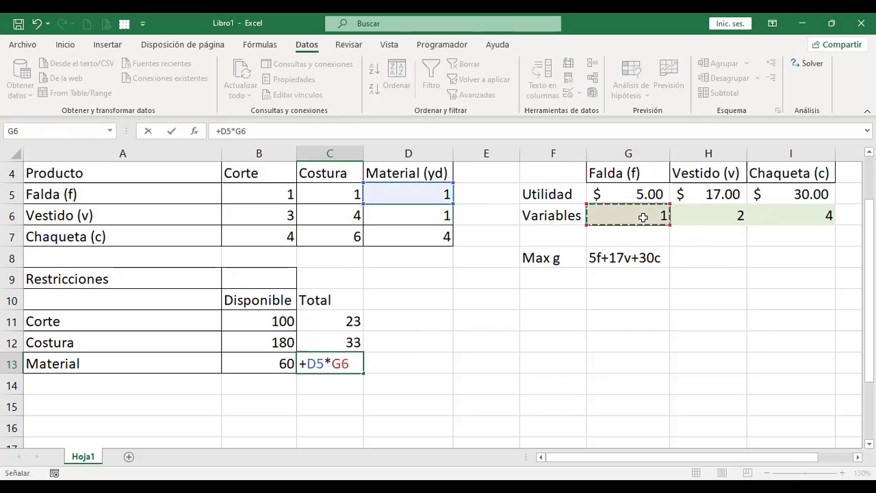
{"action": "type", "text": "+"}
{"action": "left_click", "coordinate": [419, 219]}
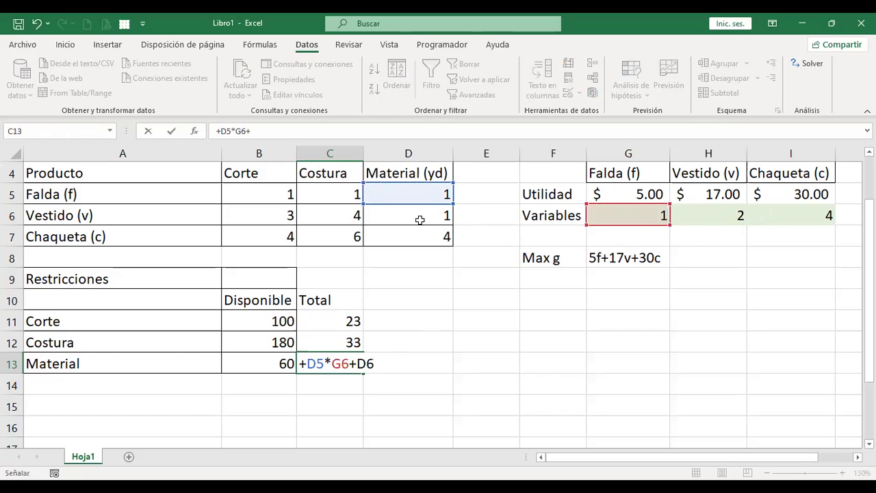
{"action": "type", "text": "*"}
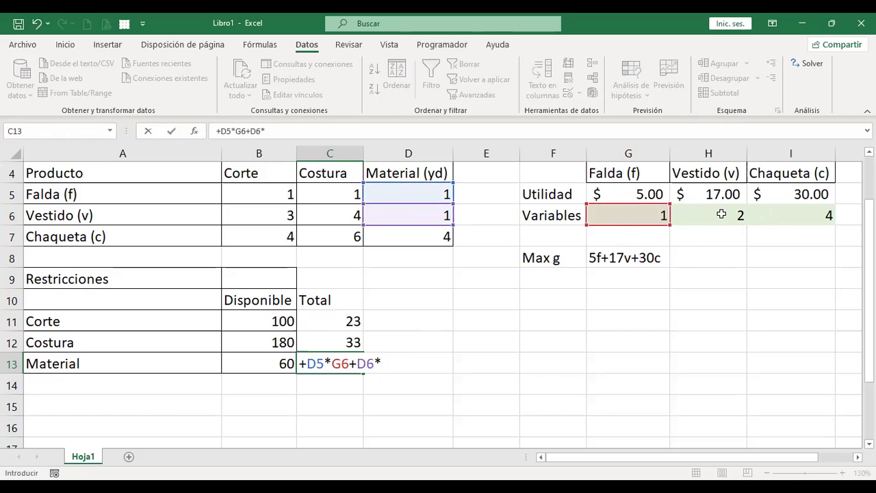
{"action": "left_click", "coordinate": [722, 214]}
{"action": "type", "text": "+"}
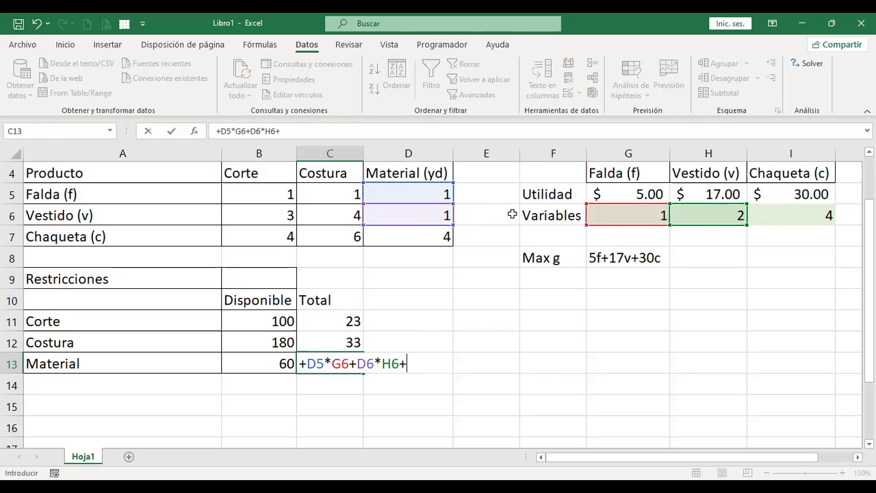
{"action": "left_click", "coordinate": [408, 238]}
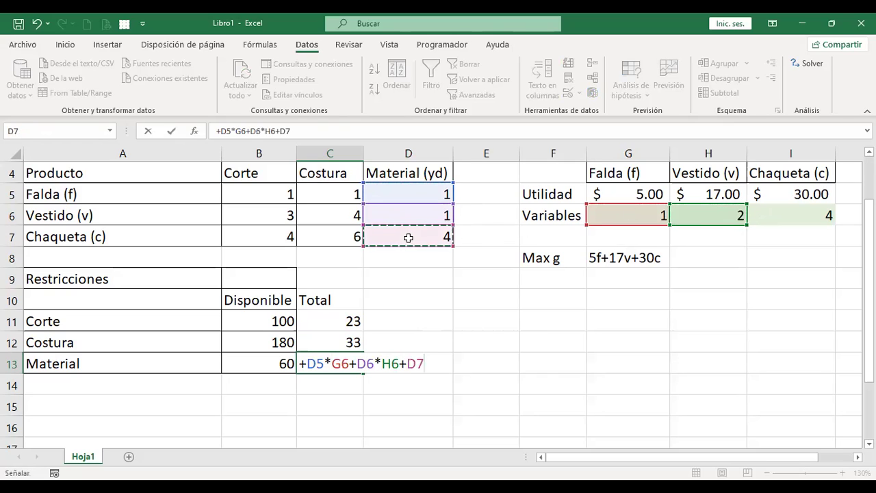
{"action": "type", "text": "*"}
{"action": "left_click", "coordinate": [800, 213]}
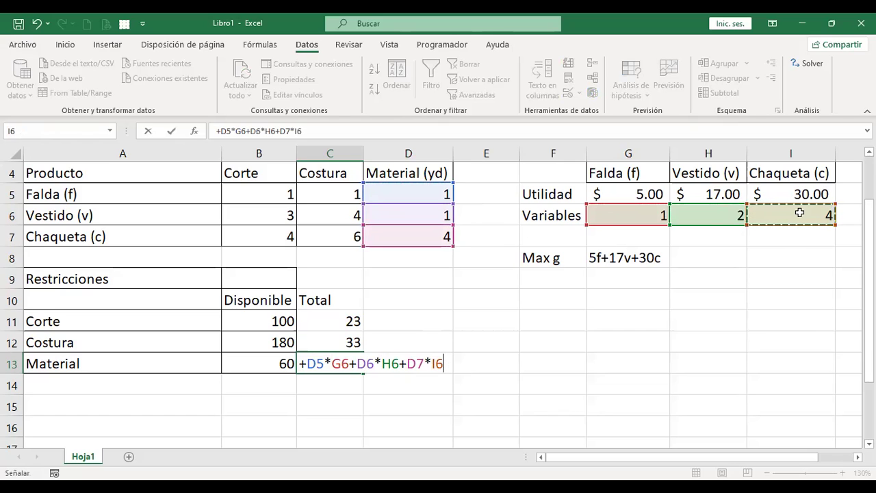
{"action": "key", "text": "Return"}
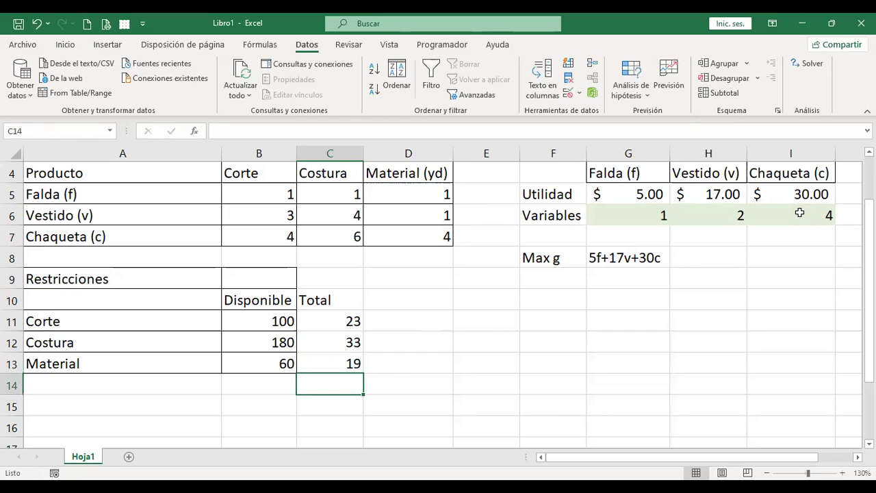
{"action": "key", "text": "Up"}
{"action": "key", "text": "Up"}
{"action": "key", "text": "Up"}
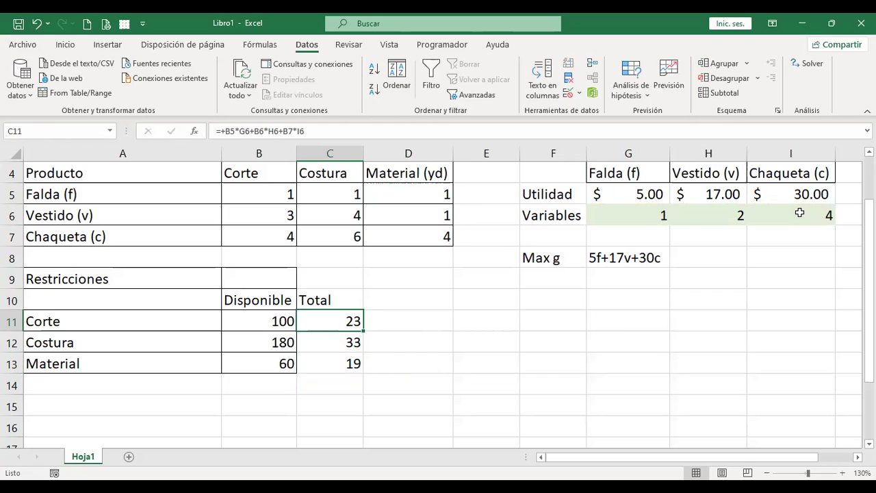
{"action": "left_click", "coordinate": [415, 321]}
{"action": "left_click", "coordinate": [350, 320]}
{"action": "scroll", "coordinate": [408, 346], "scroll_direction": "up", "scroll_amount": 1}
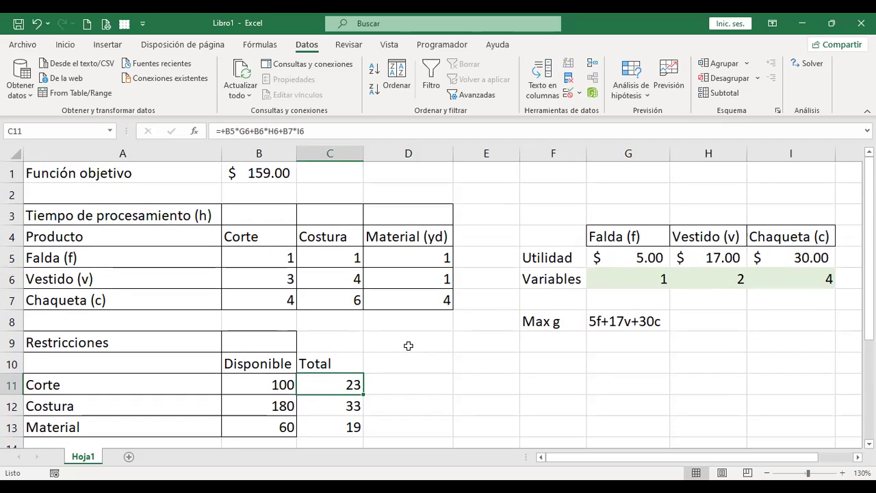
{"action": "left_click", "coordinate": [408, 345]}
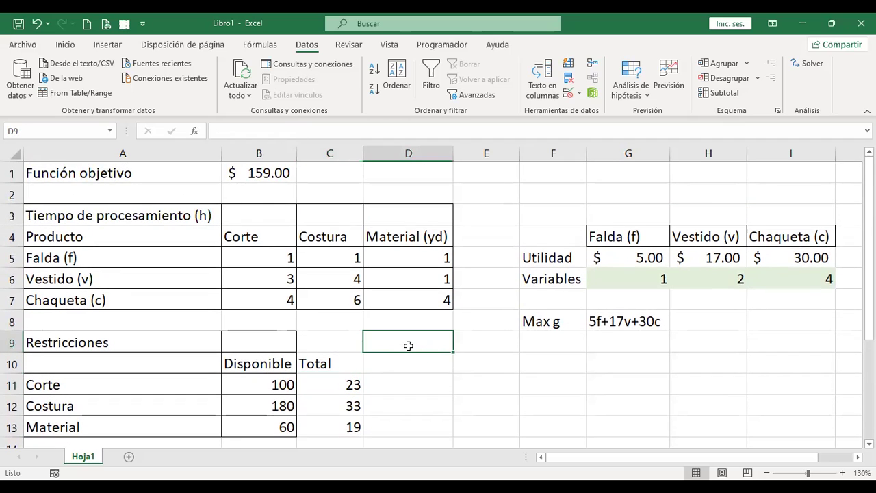
{"action": "left_click", "coordinate": [248, 174]}
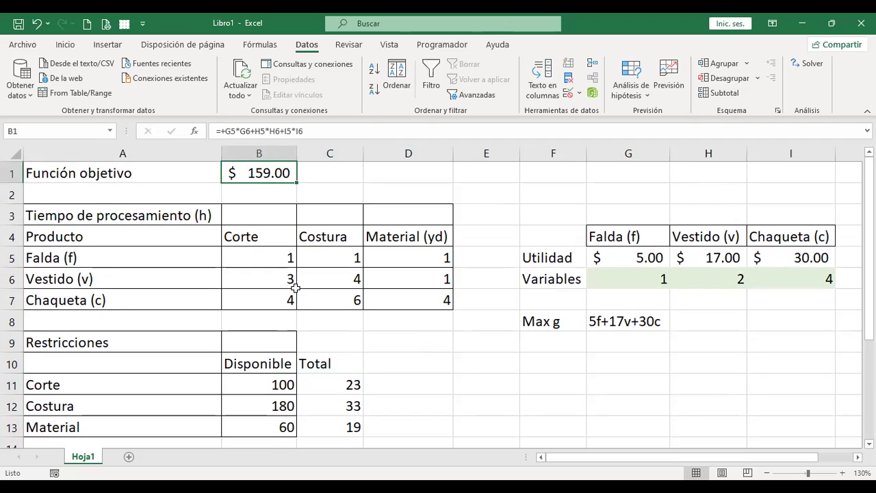
{"action": "scroll", "coordinate": [295, 288], "scroll_direction": "down", "scroll_amount": 1}
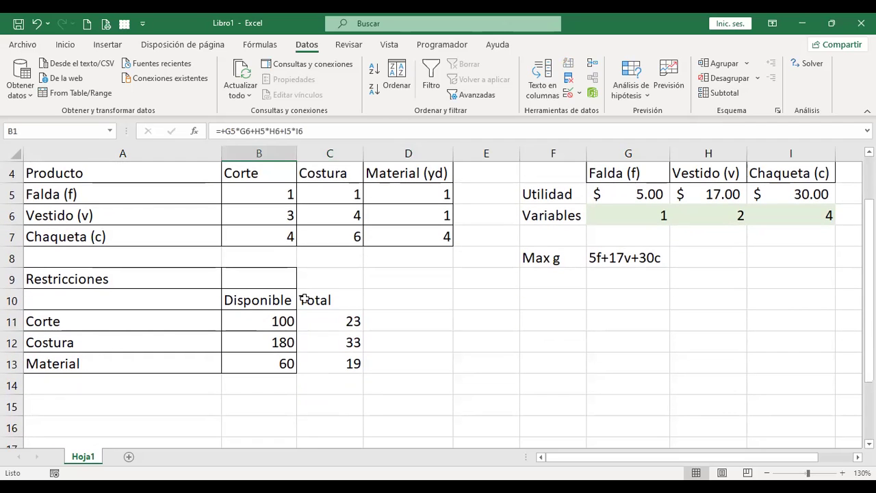
{"action": "scroll", "coordinate": [315, 300], "scroll_direction": "up", "scroll_amount": 1}
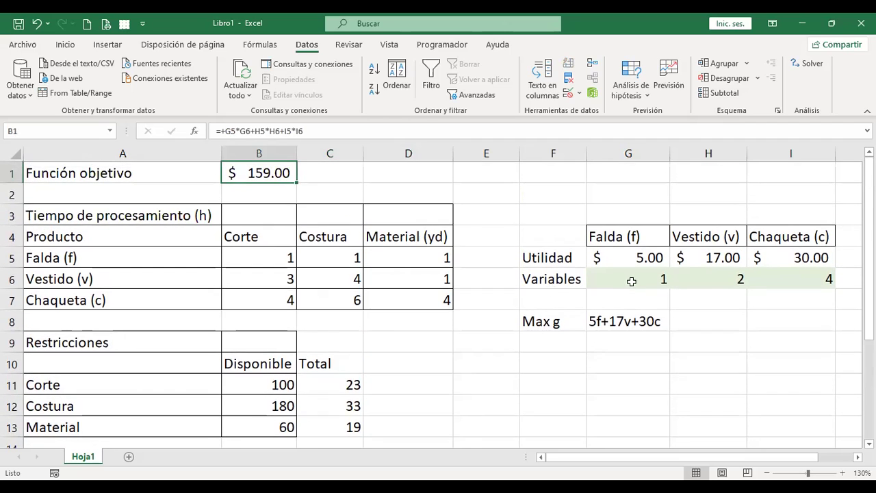
{"action": "left_click", "coordinate": [631, 280]}
{"action": "left_click_drag", "start_coordinate": [693, 275], "coordinate": [798, 275]}
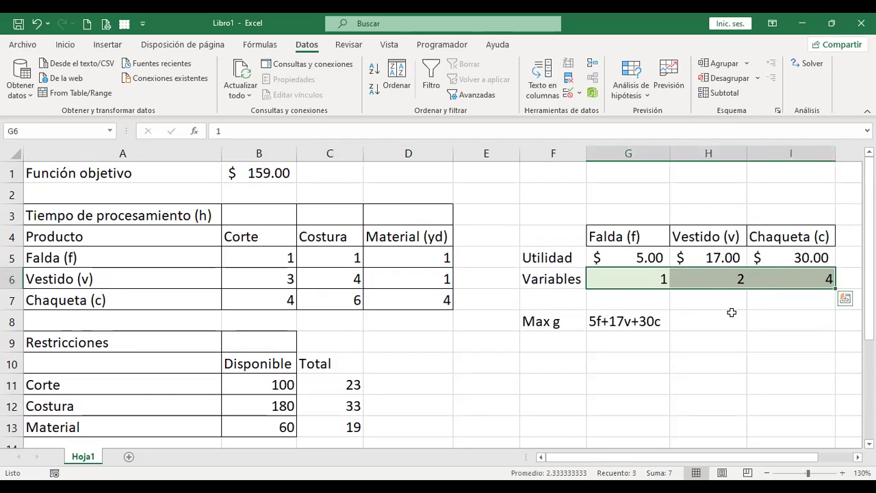
Clear the trial values 1, 2 and 4 from G6:I6 so the totals and objective read 0.
{"action": "key", "text": "Delete"}
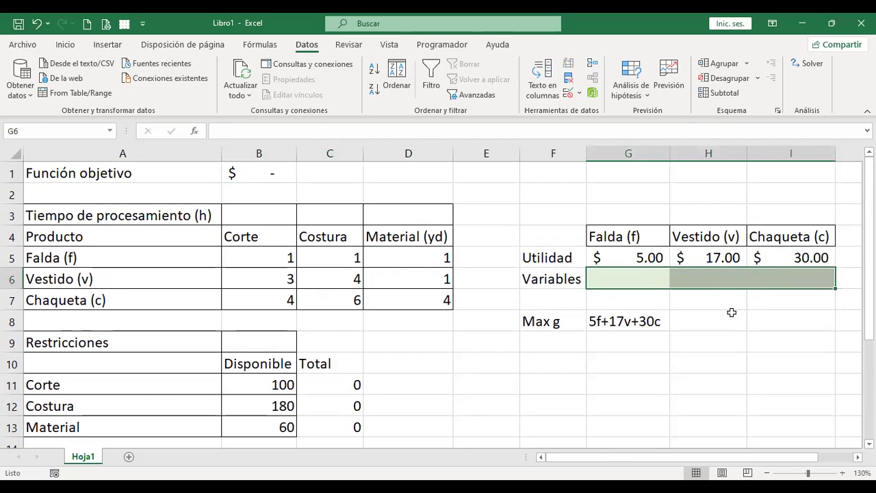
{"action": "left_click", "coordinate": [643, 278]}
{"action": "scroll", "coordinate": [166, 379], "scroll_direction": "down", "scroll_amount": 2}
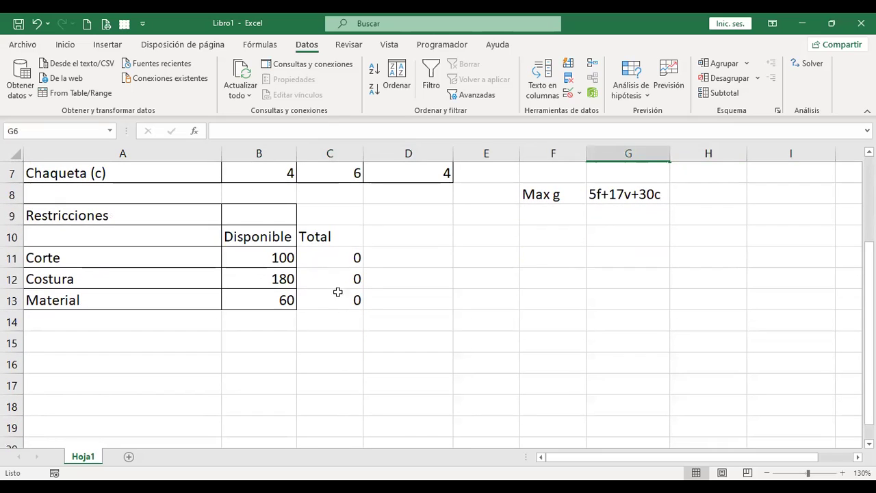
{"action": "scroll", "coordinate": [338, 338], "scroll_direction": "up", "scroll_amount": 1}
{"action": "scroll", "coordinate": [339, 339], "scroll_direction": "up", "scroll_amount": 1}
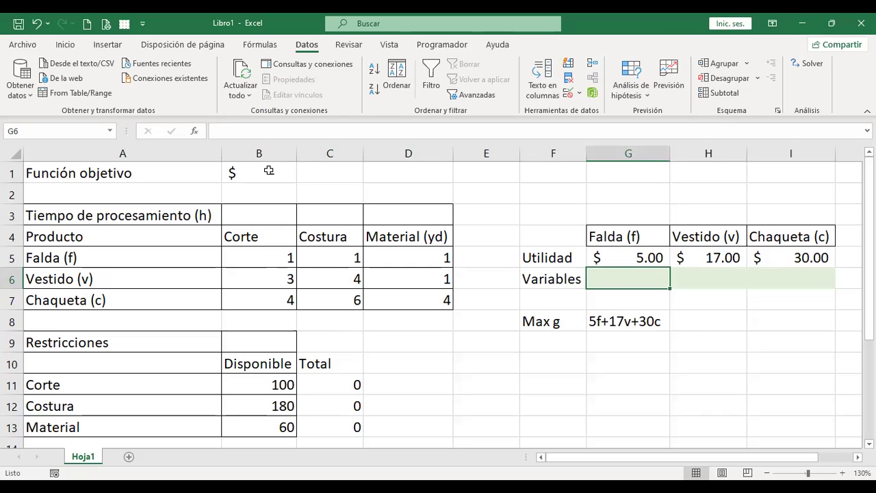
Open Solver and set it to maximise $B$1 by changing cells $G$6:$I$6.
{"action": "left_click", "coordinate": [804, 63]}
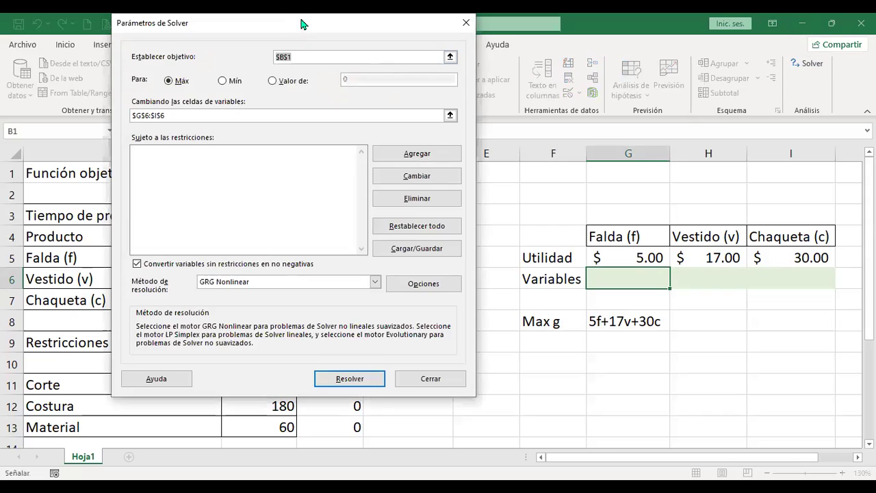
{"action": "left_click_drag", "start_coordinate": [306, 28], "coordinate": [545, 90]}
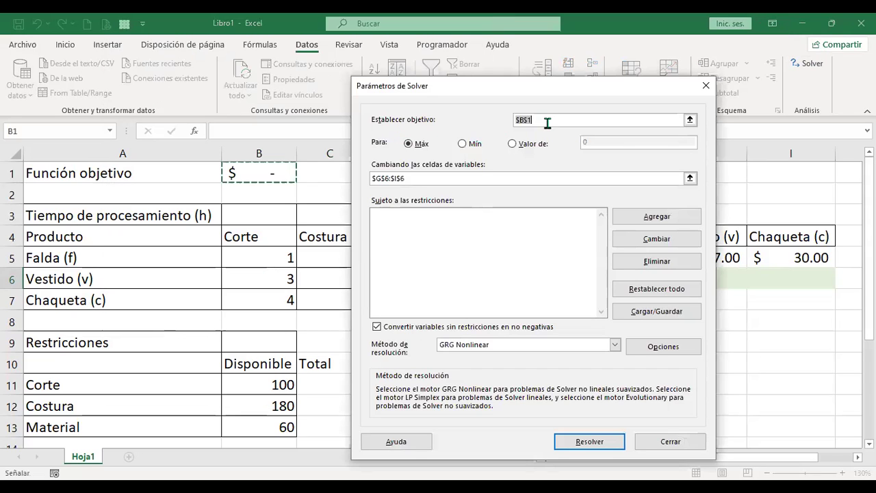
{"action": "left_click", "coordinate": [267, 171]}
{"action": "left_click", "coordinate": [419, 178]}
{"action": "left_click_drag", "start_coordinate": [460, 91], "coordinate": [290, 85]}
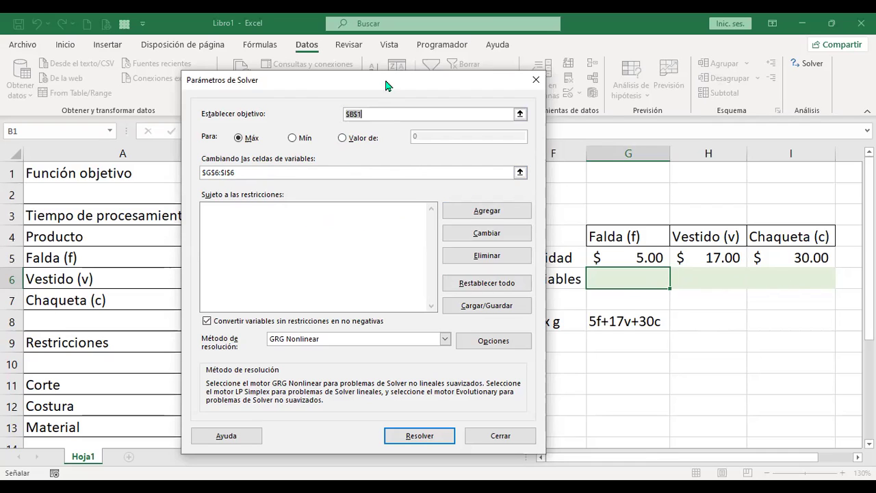
Add the Solver constraint $C$11:$C$13 <= $B$11:$B$13.
{"action": "left_click_drag", "start_coordinate": [329, 77], "coordinate": [261, 70]}
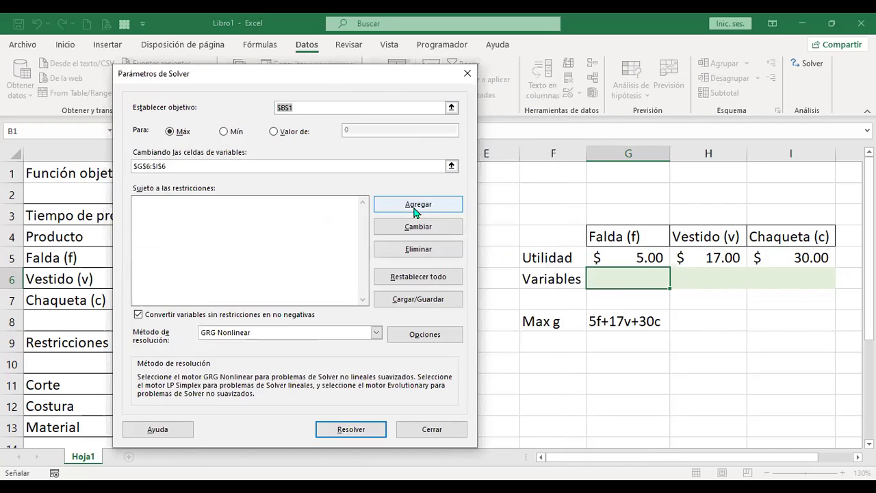
{"action": "left_click", "coordinate": [414, 208]}
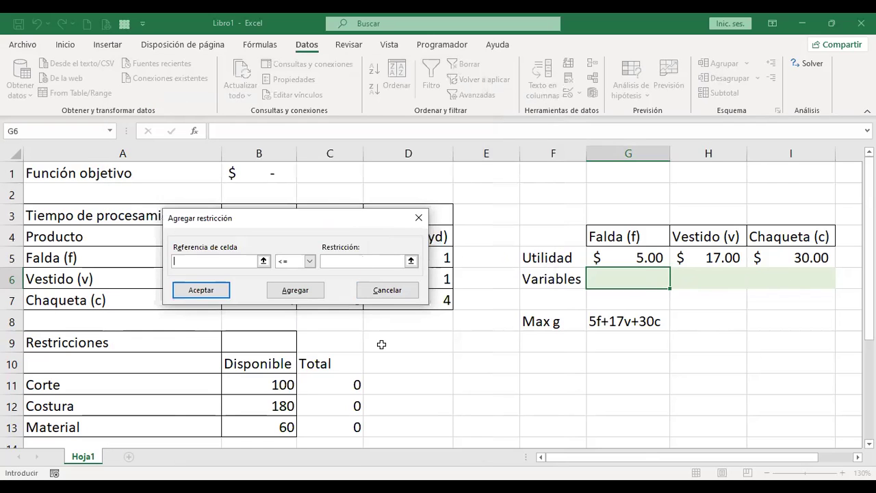
{"action": "scroll", "coordinate": [381, 345], "scroll_direction": "down", "scroll_amount": 1}
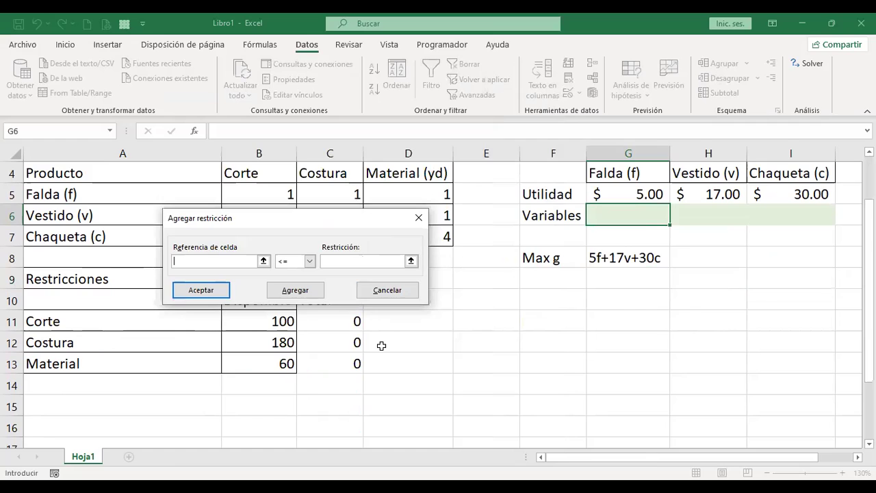
{"action": "left_click", "coordinate": [334, 319]}
{"action": "left_click", "coordinate": [339, 359], "text": "shift"}
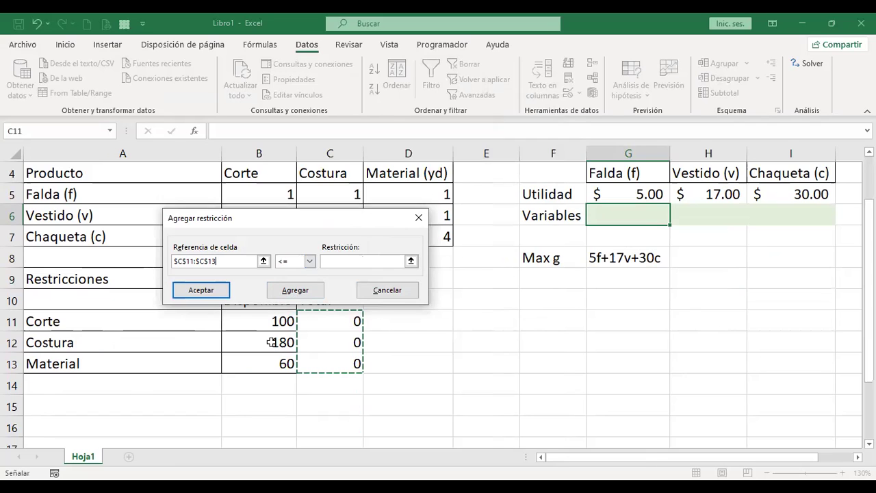
{"action": "left_click", "coordinate": [350, 261]}
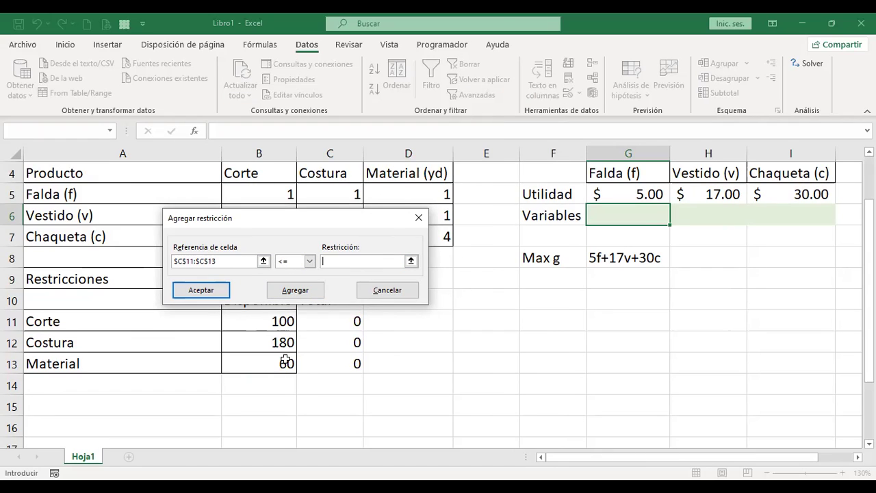
{"action": "left_click", "coordinate": [272, 320]}
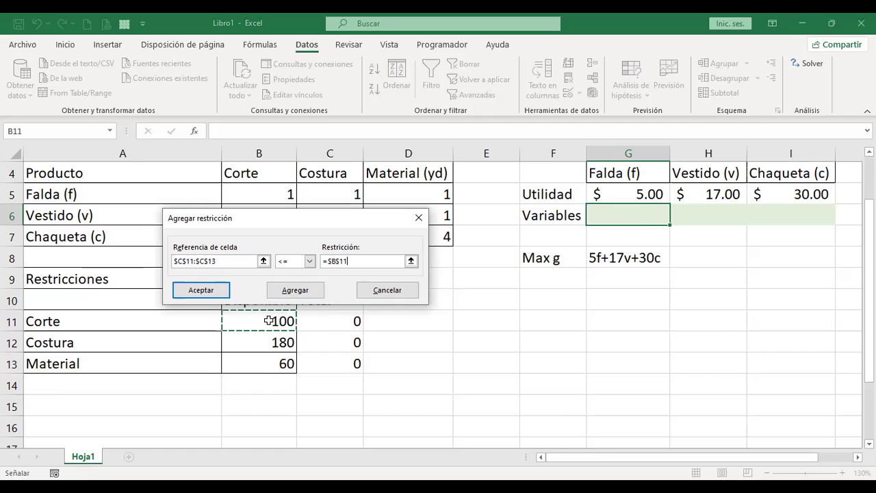
{"action": "left_click_drag", "start_coordinate": [269, 353], "coordinate": [274, 364]}
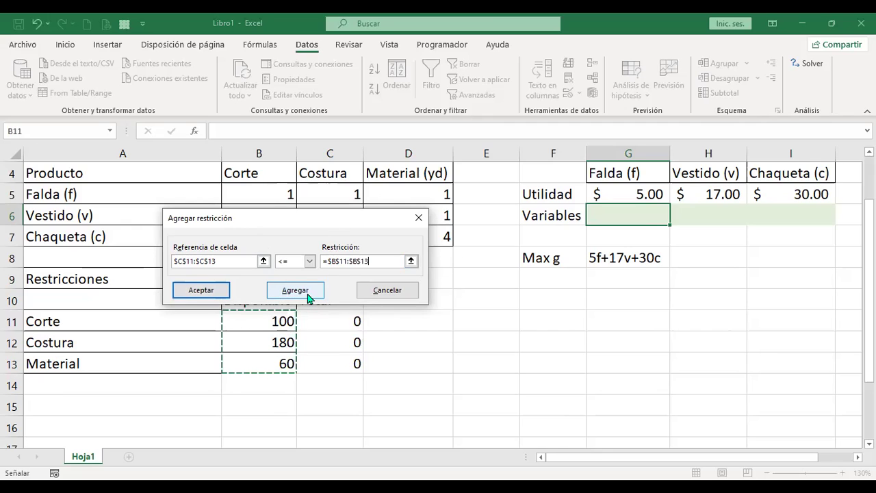
{"action": "left_click", "coordinate": [212, 293]}
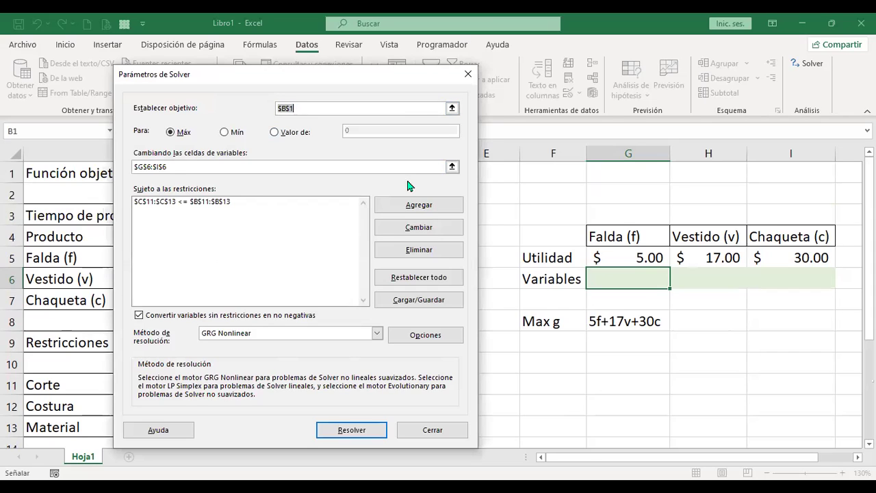
Keep the GRG Nonlinear method and solve, giving 0 skirts, 20 dresses and 10 jackets.
{"action": "key", "text": "Return"}
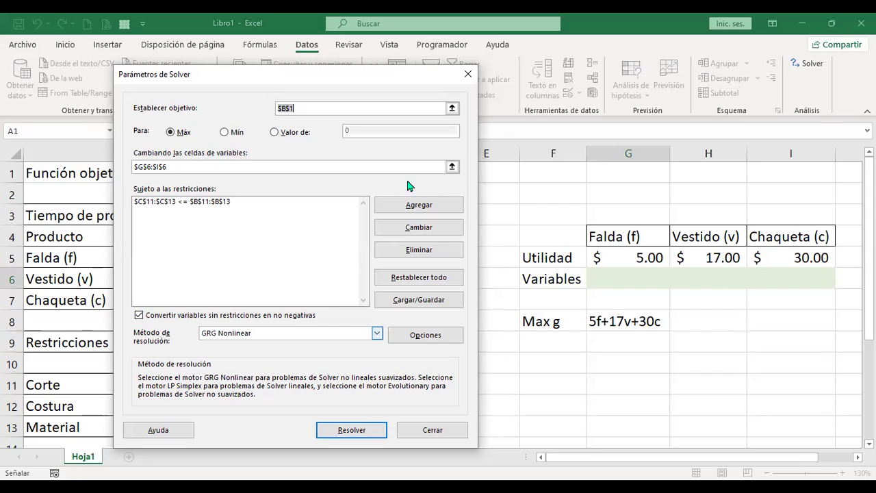
{"action": "left_click", "coordinate": [376, 333]}
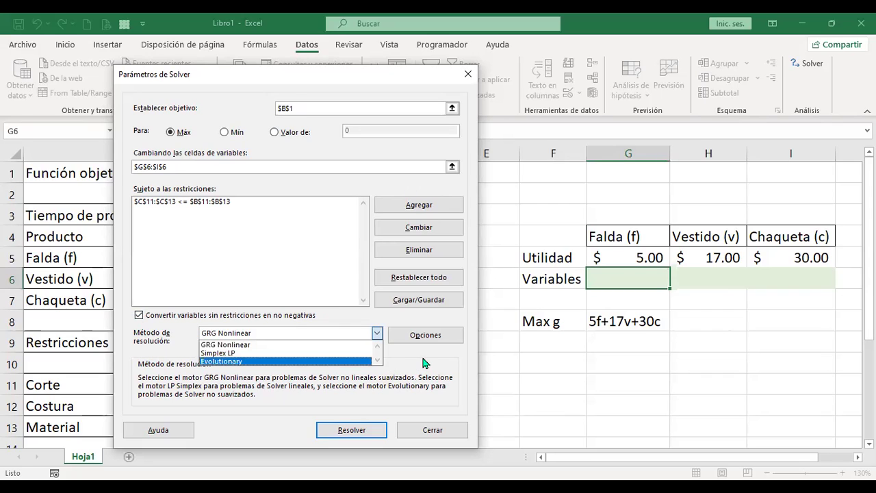
{"action": "left_click", "coordinate": [420, 359]}
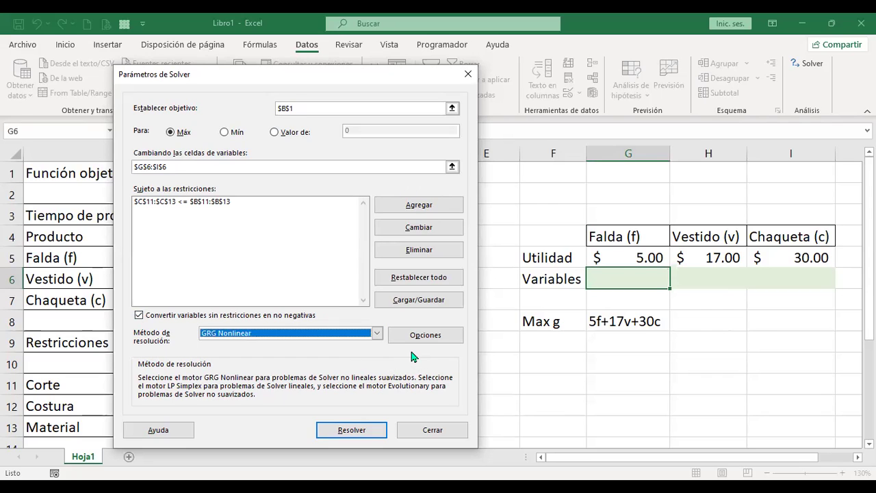
{"action": "key", "text": "Tab"}
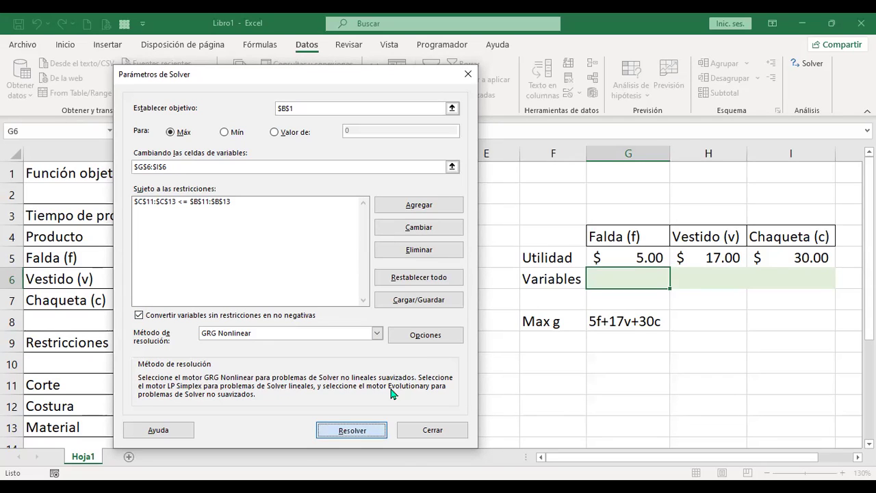
{"action": "key", "text": "Return"}
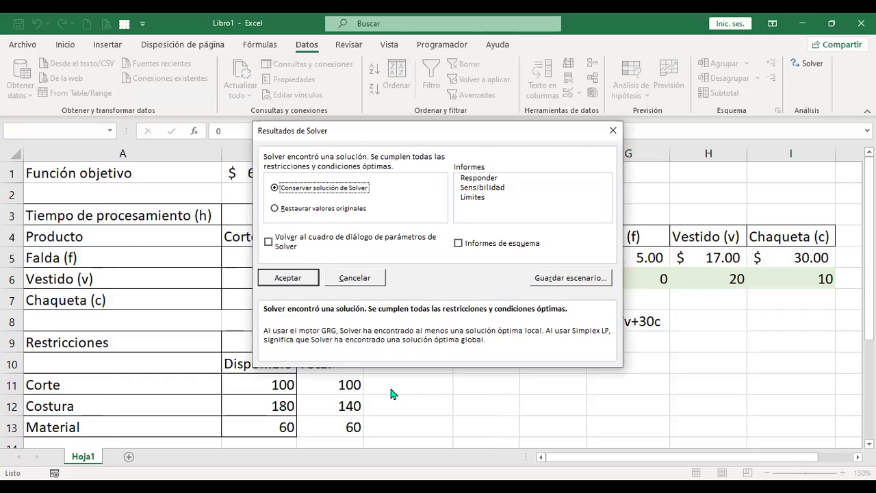
Keep Solver's 0, 20, 10 solution ($640.00), choosing to return to the parameters dialog.
{"action": "key", "text": "alt+v"}
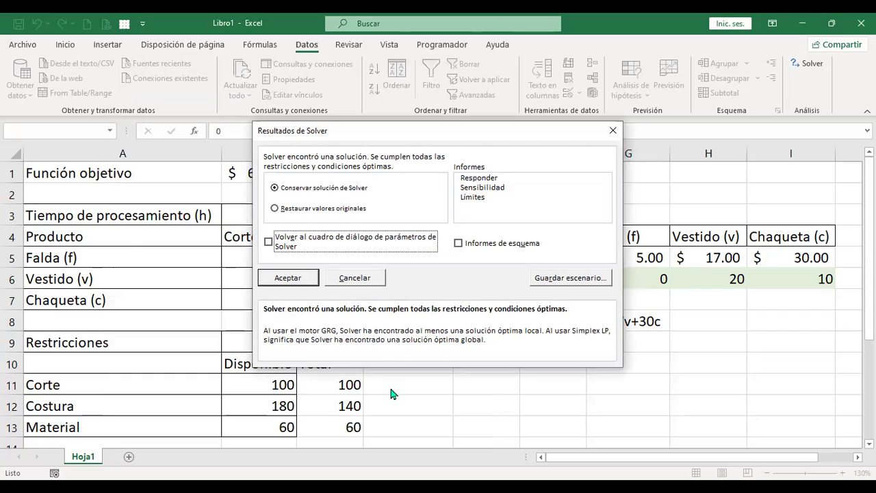
{"action": "key", "text": "Return"}
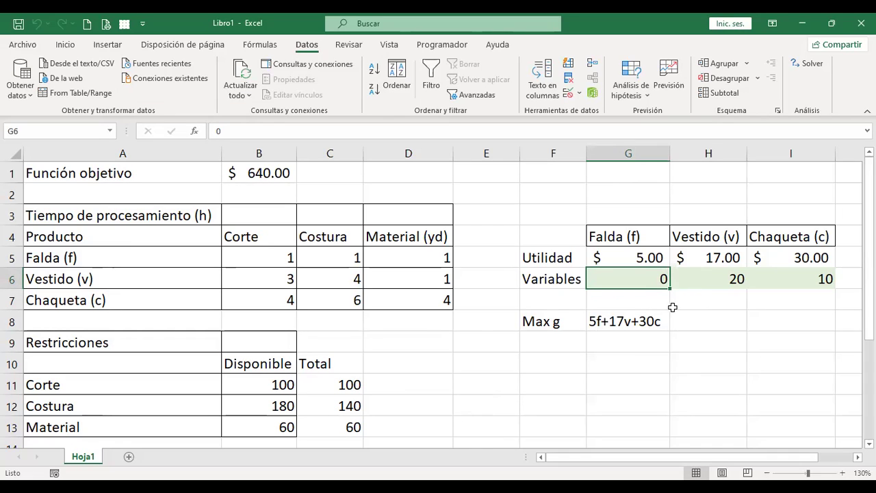
{"action": "left_click", "coordinate": [693, 279]}
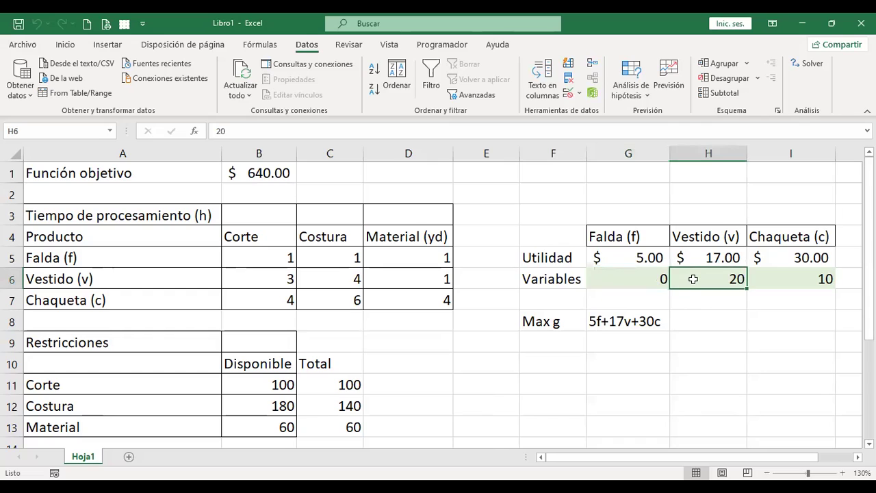
{"action": "left_click", "coordinate": [624, 279]}
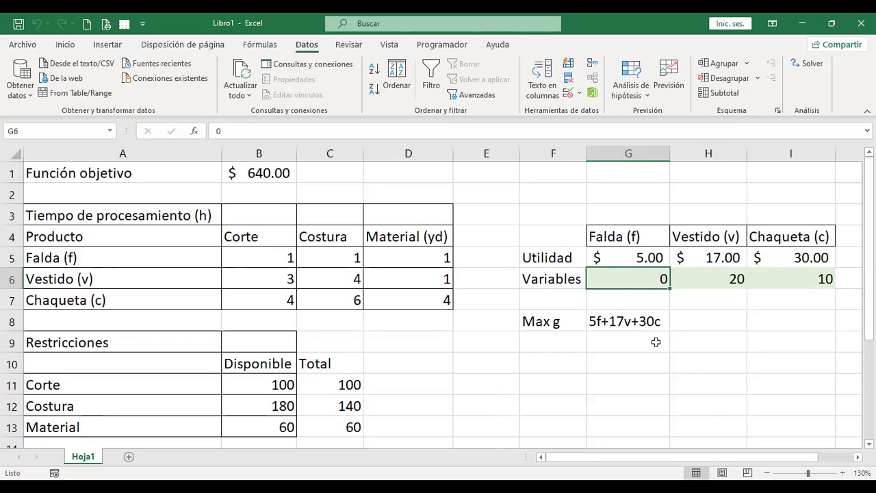
{"action": "left_click", "coordinate": [716, 276]}
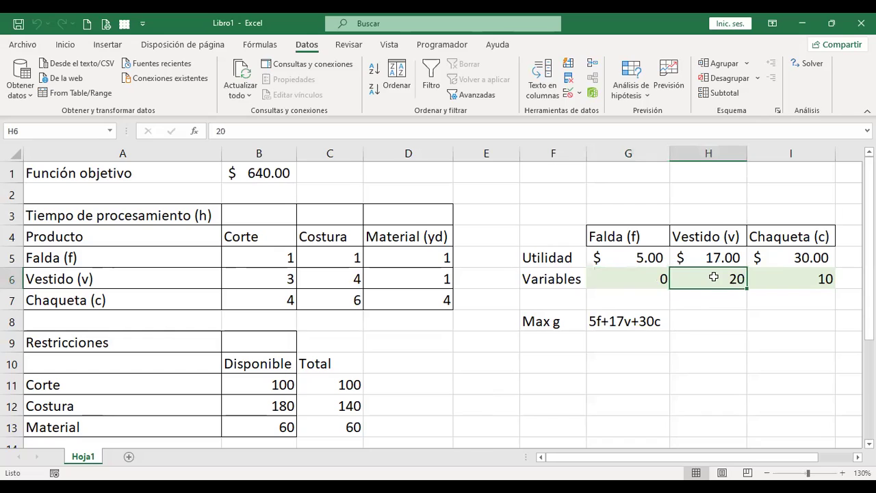
{"action": "left_click", "coordinate": [785, 274]}
{"action": "left_click", "coordinate": [631, 276]}
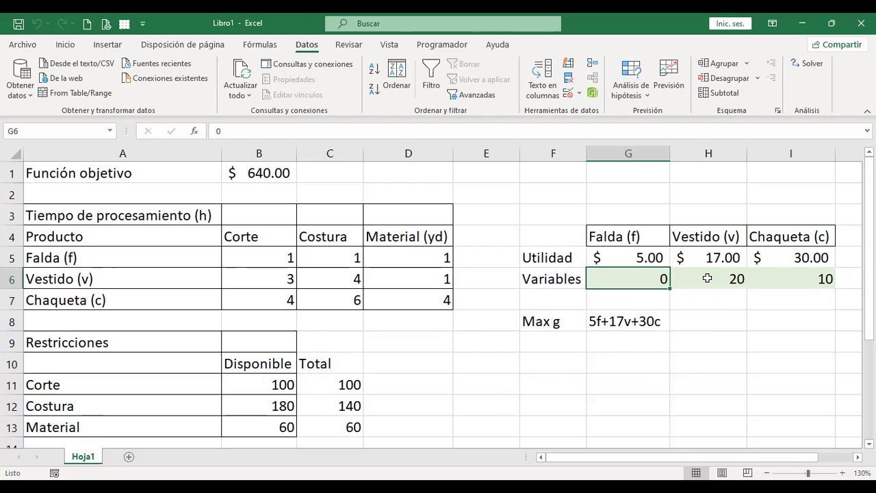
{"action": "left_click", "coordinate": [707, 278]}
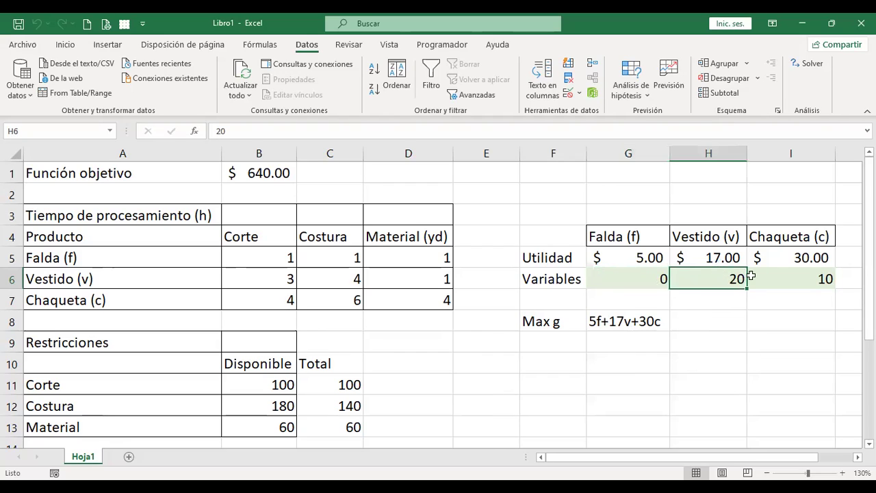
{"action": "left_click", "coordinate": [813, 281]}
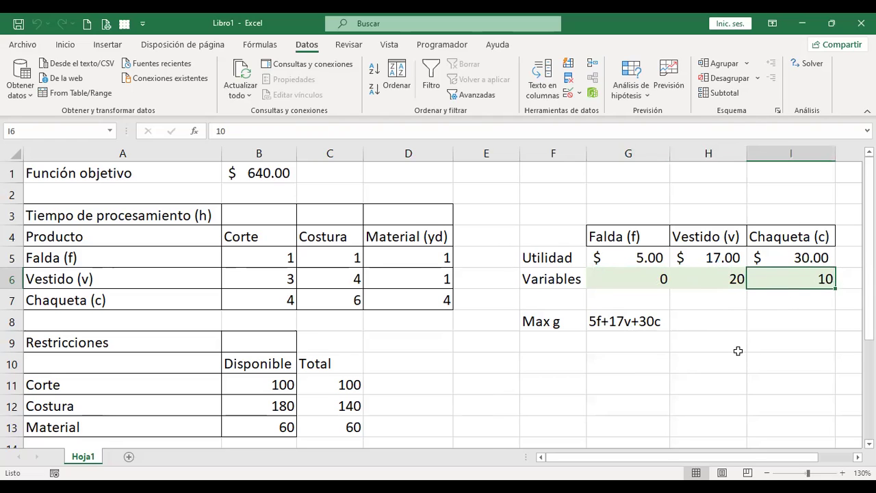
{"action": "scroll", "coordinate": [671, 341], "scroll_direction": "down", "scroll_amount": 1}
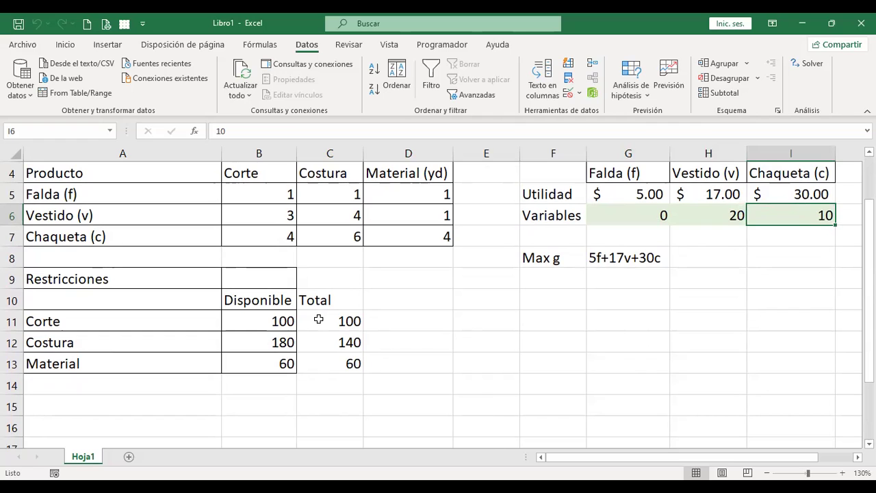
{"action": "scroll", "coordinate": [343, 340], "scroll_direction": "up", "scroll_amount": 1}
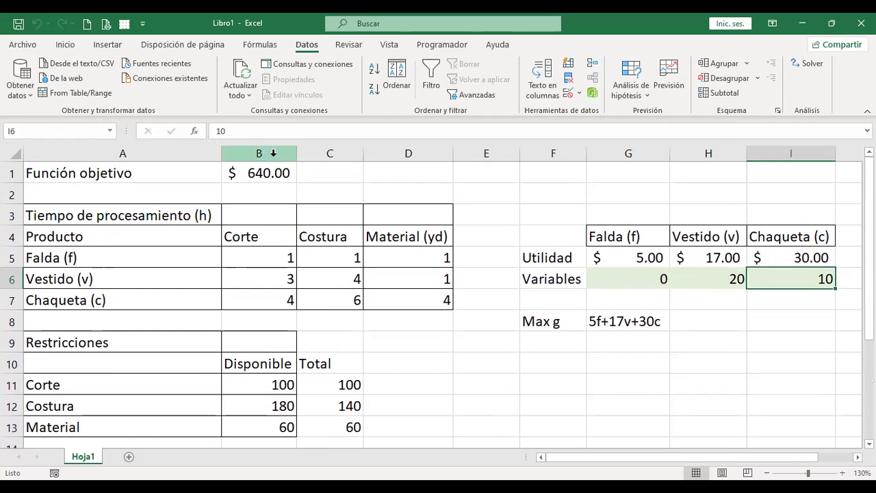
{"action": "left_click", "coordinate": [329, 173]}
{"action": "left_click", "coordinate": [266, 175]}
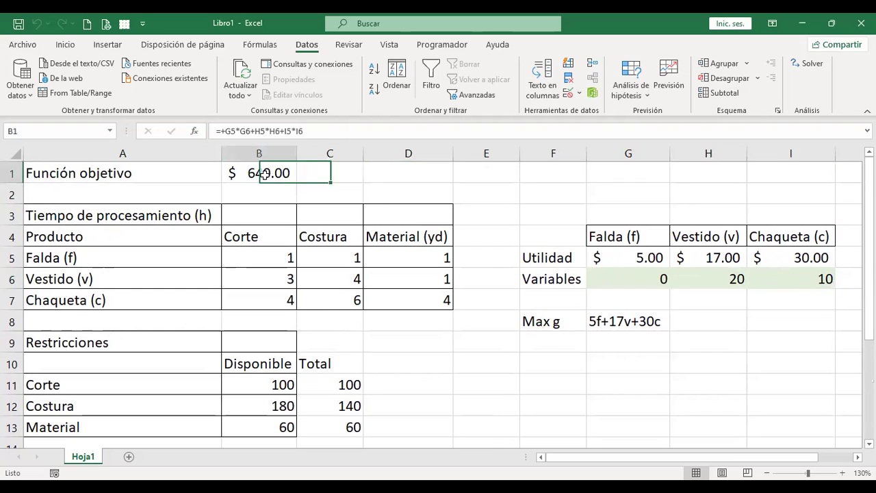
{"action": "left_click_drag", "start_coordinate": [596, 280], "coordinate": [765, 284]}
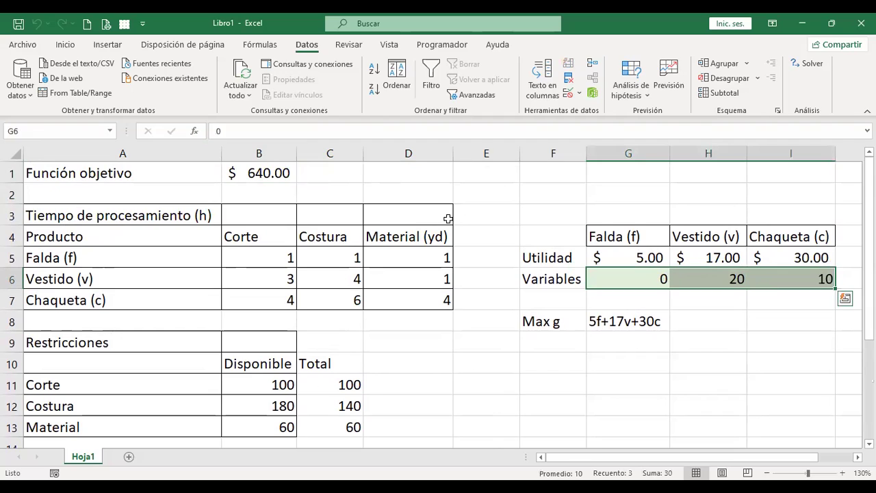
{"action": "left_click", "coordinate": [321, 172]}
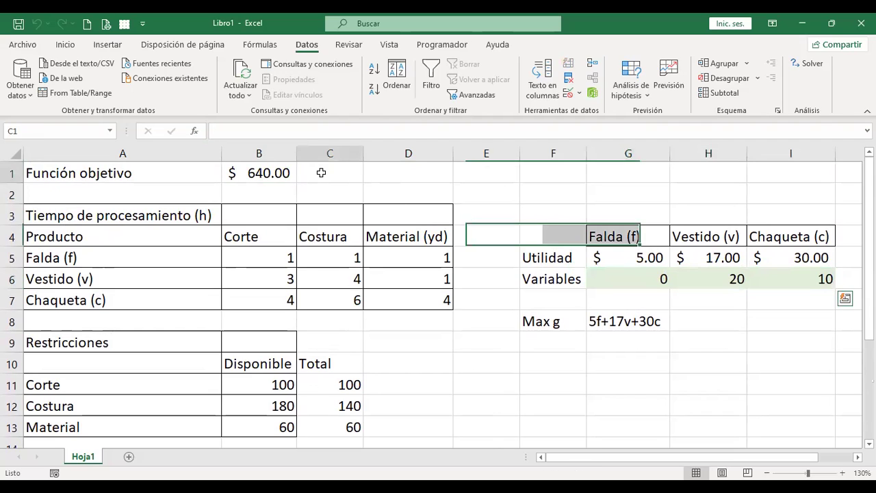
{"action": "left_click", "coordinate": [263, 173]}
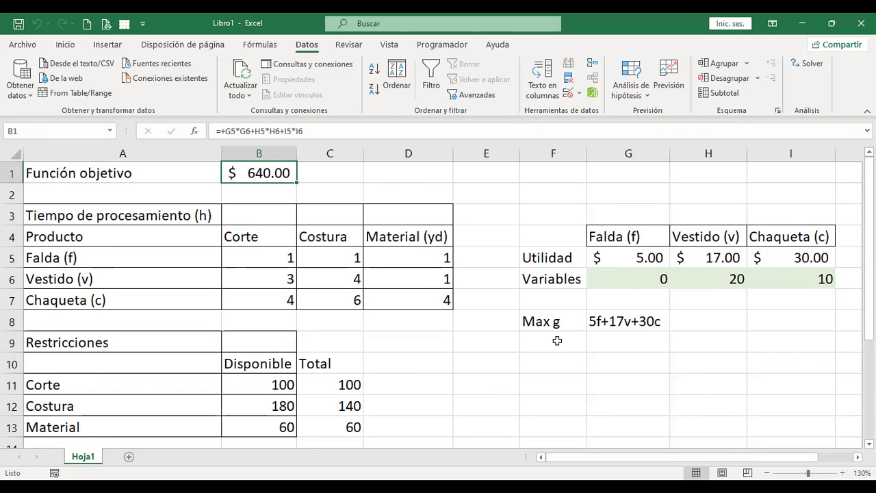
{"action": "scroll", "coordinate": [551, 338], "scroll_direction": "down", "scroll_amount": 1}
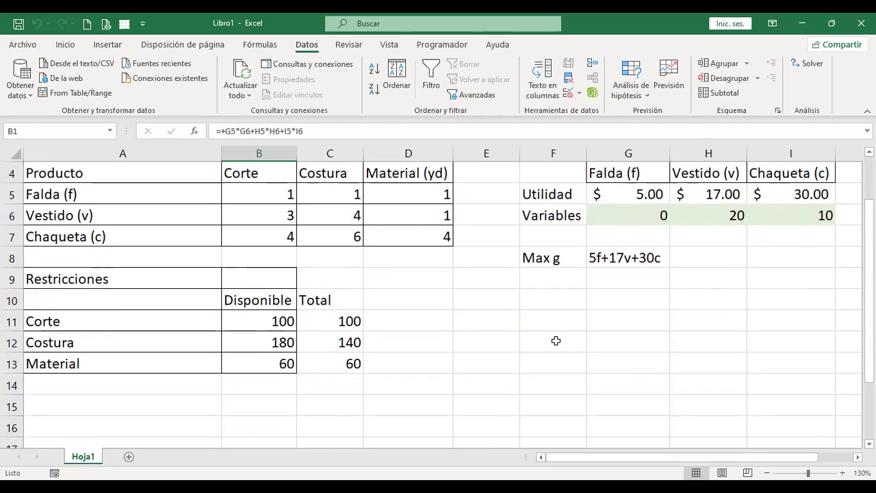
{"action": "left_click", "coordinate": [319, 322]}
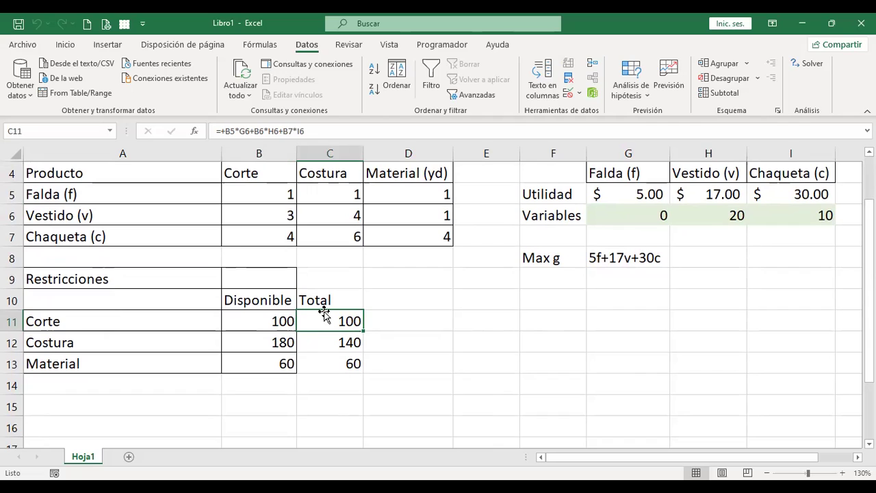
{"action": "left_click", "coordinate": [318, 346]}
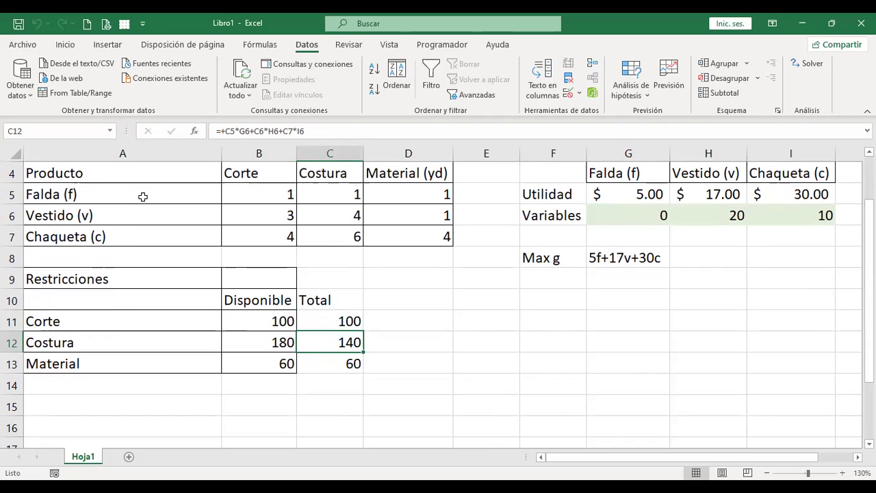
{"action": "left_click", "coordinate": [327, 366]}
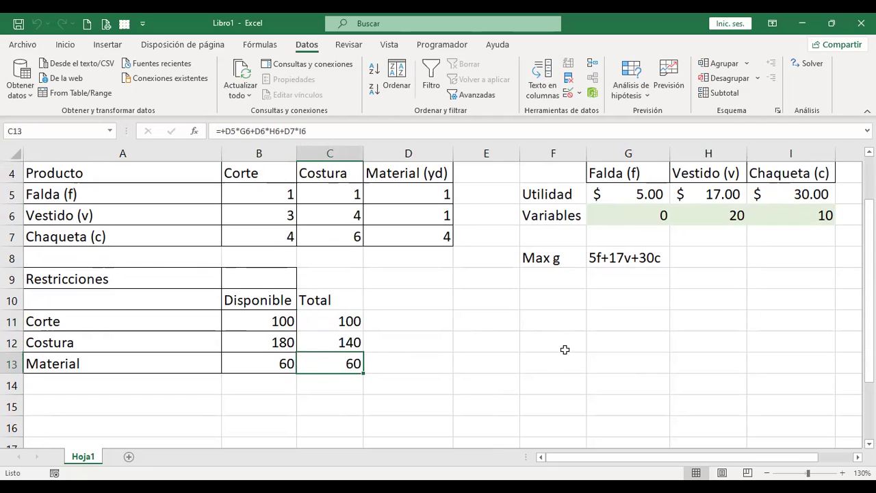
{"action": "scroll", "coordinate": [565, 350], "scroll_direction": "up", "scroll_amount": 1}
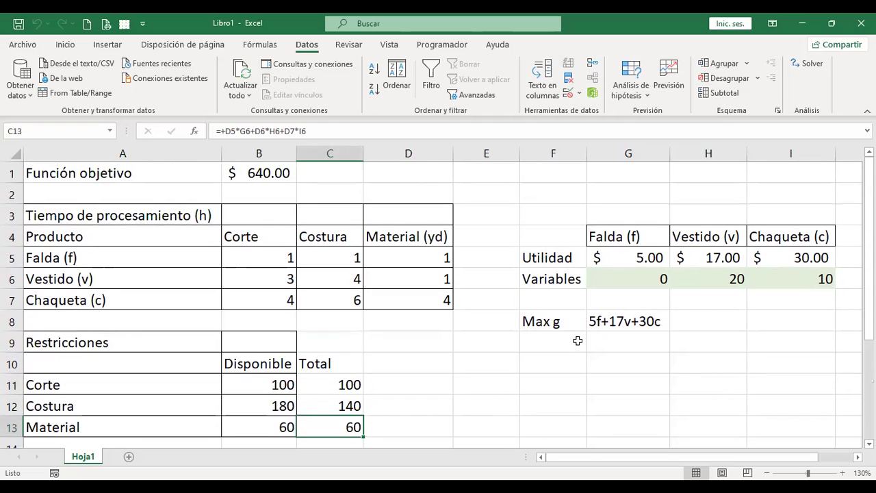
{"action": "left_click_drag", "start_coordinate": [635, 280], "coordinate": [778, 278]}
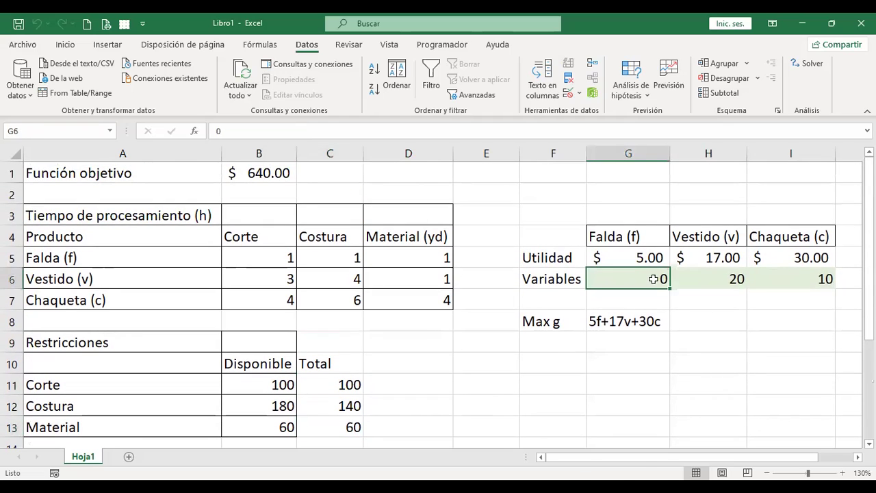
{"action": "left_click", "coordinate": [771, 298]}
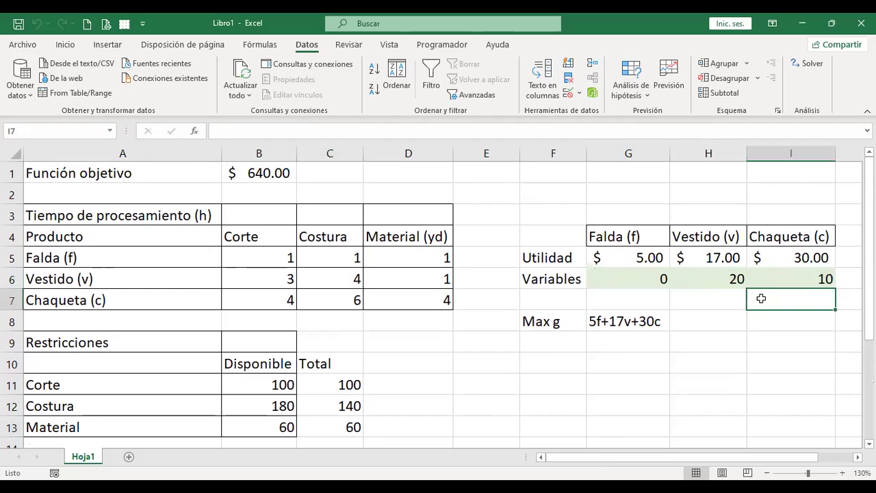
{"action": "left_click", "coordinate": [704, 322]}
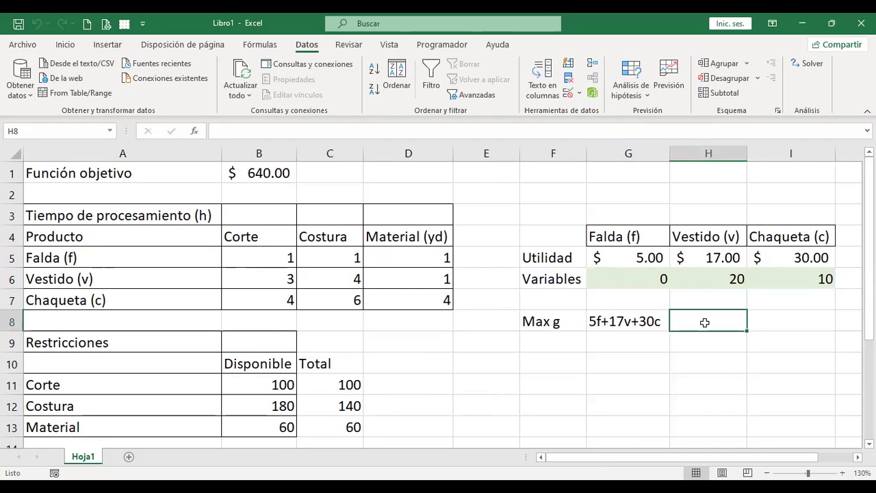
{"action": "key", "text": "ctrl+Home"}
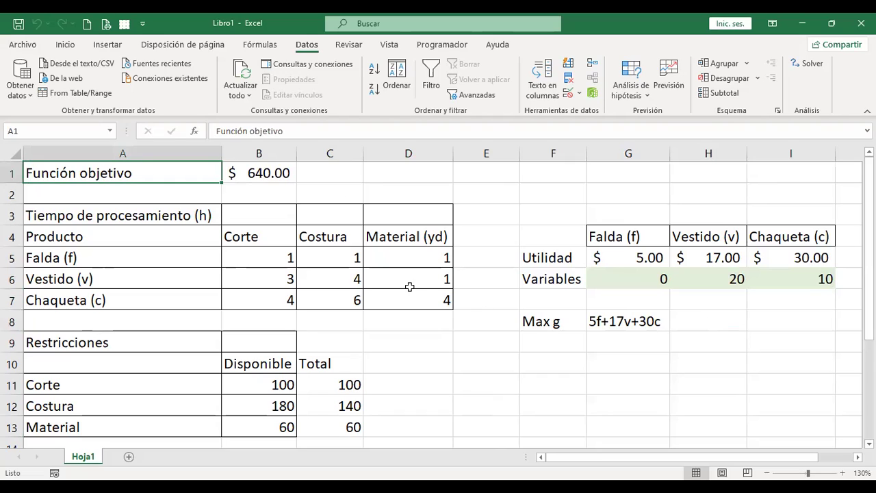
{"action": "left_click", "coordinate": [416, 168]}
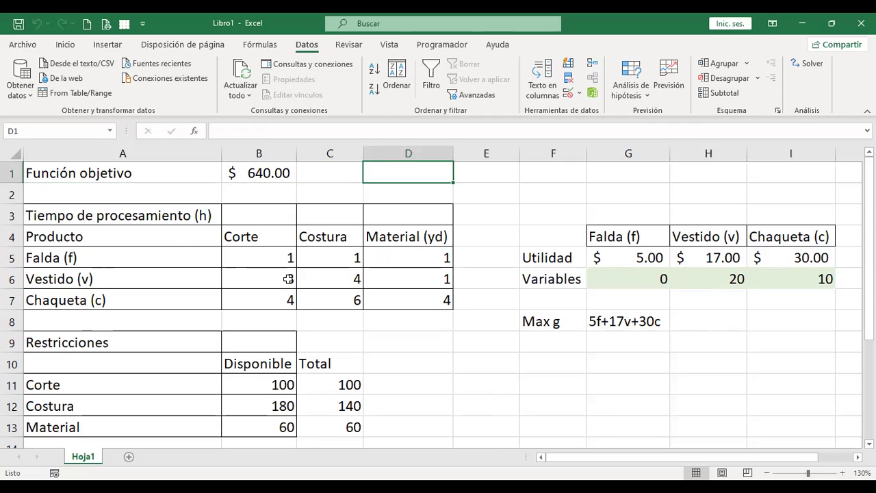
{"action": "left_click", "coordinate": [170, 254]}
{"action": "key", "text": "shift+Down"}
{"action": "key", "text": "shift+Down"}
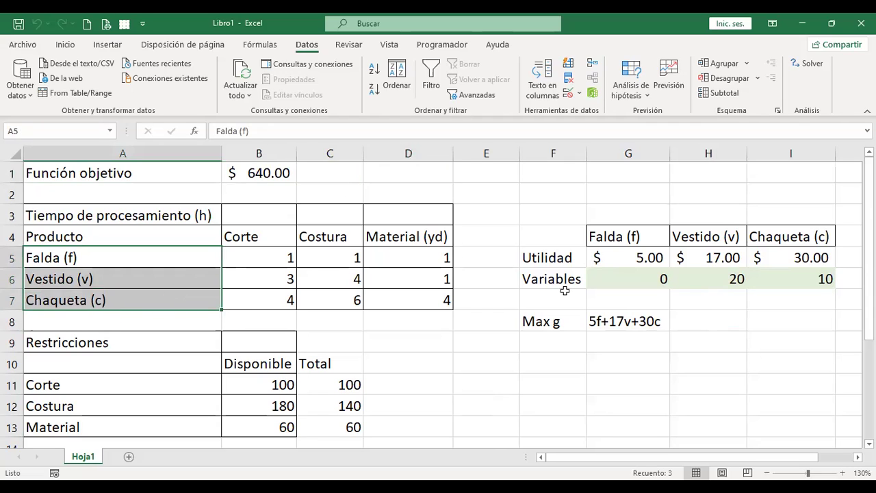
{"action": "left_click", "coordinate": [633, 280]}
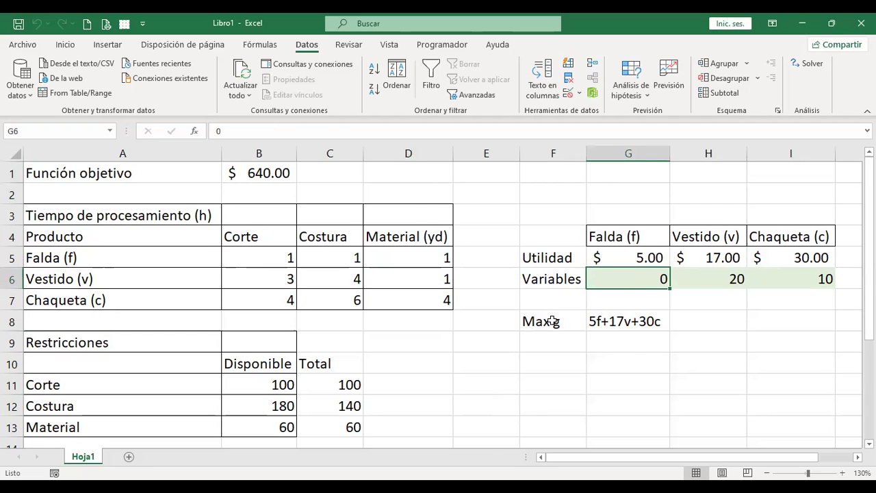
{"action": "scroll", "coordinate": [552, 321], "scroll_direction": "down", "scroll_amount": 3}
{"action": "scroll", "coordinate": [475, 349], "scroll_direction": "down", "scroll_amount": 3}
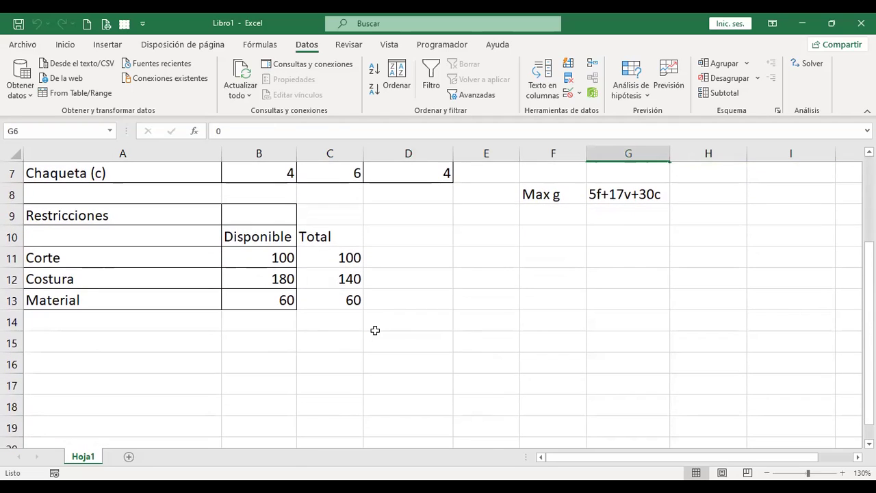
{"action": "scroll", "coordinate": [387, 337], "scroll_direction": "up", "scroll_amount": 5}
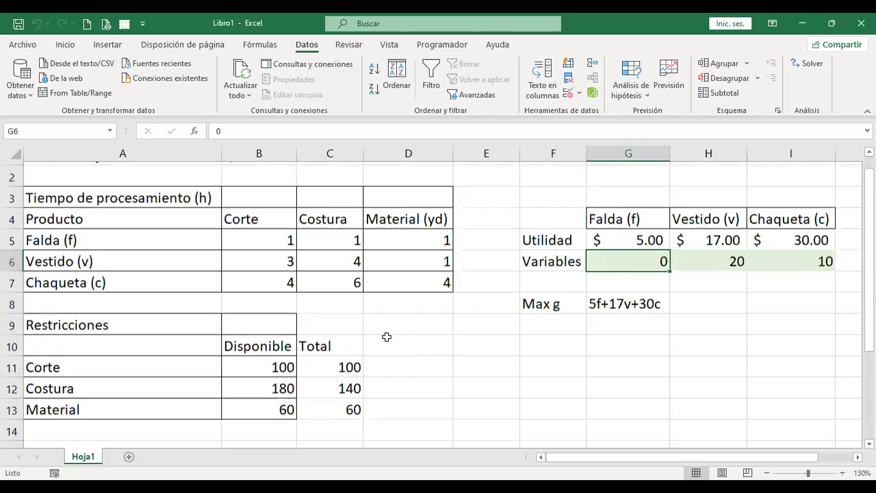
{"action": "scroll", "coordinate": [386, 337], "scroll_direction": "up", "scroll_amount": 1}
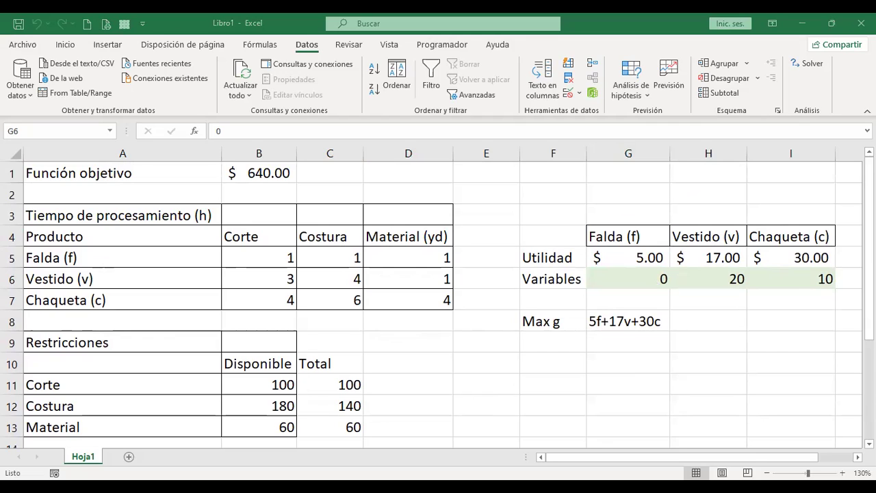
{"action": "left_click", "coordinate": [397, 361]}
{"action": "left_click", "coordinate": [408, 361]}
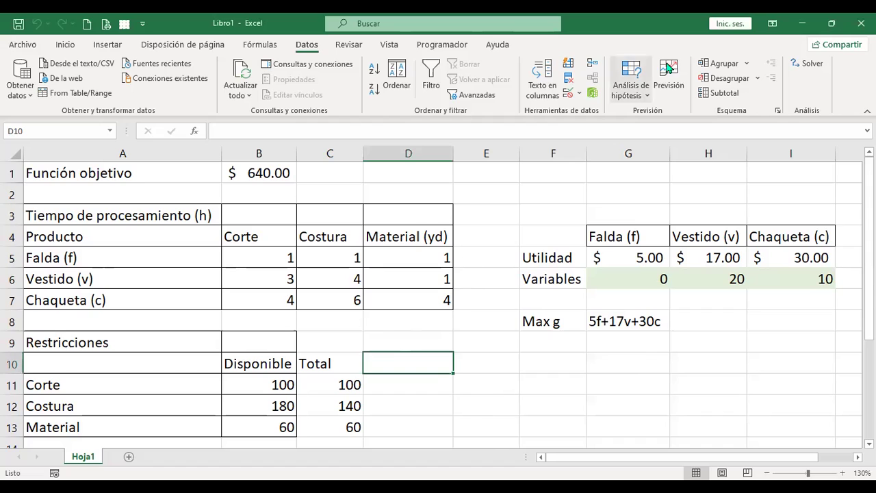
Rerun Solver with objective $B$1 (Max), variables $G$6:$I$6 and the existing constraint.
{"action": "left_click", "coordinate": [810, 64]}
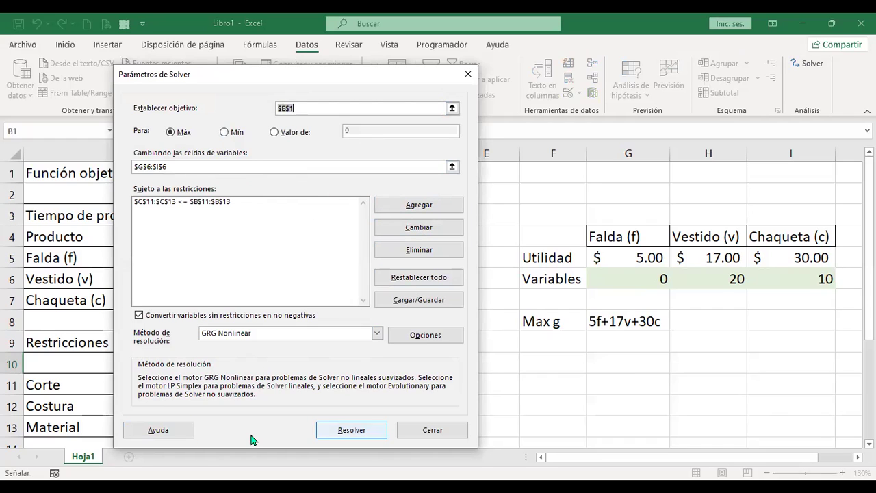
{"action": "key", "text": "Return"}
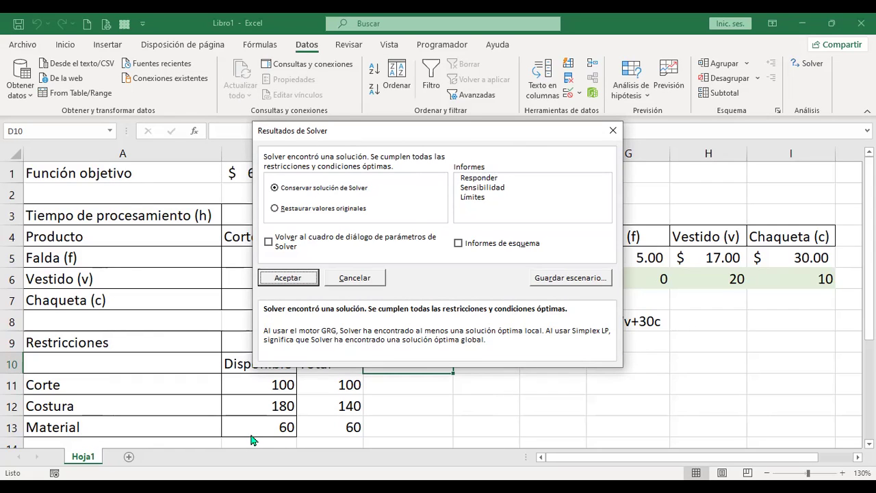
Keep the solution and generate outlined Responder, Sensibilidad and Límites reports.
{"action": "key", "text": "Tab"}
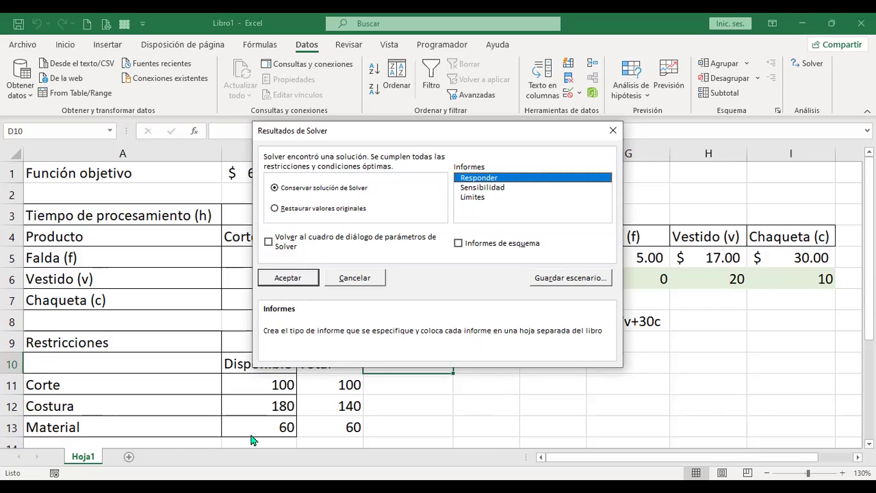
{"action": "key", "text": "shift+Down"}
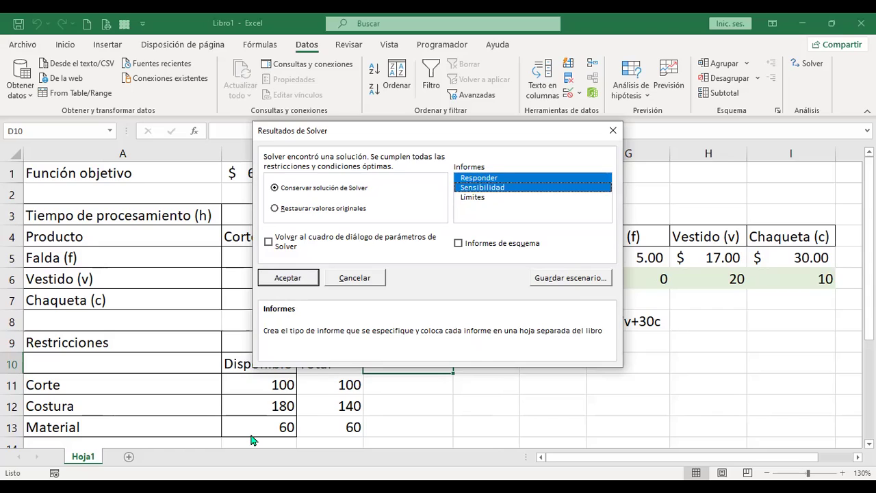
{"action": "key", "text": "shift+Down"}
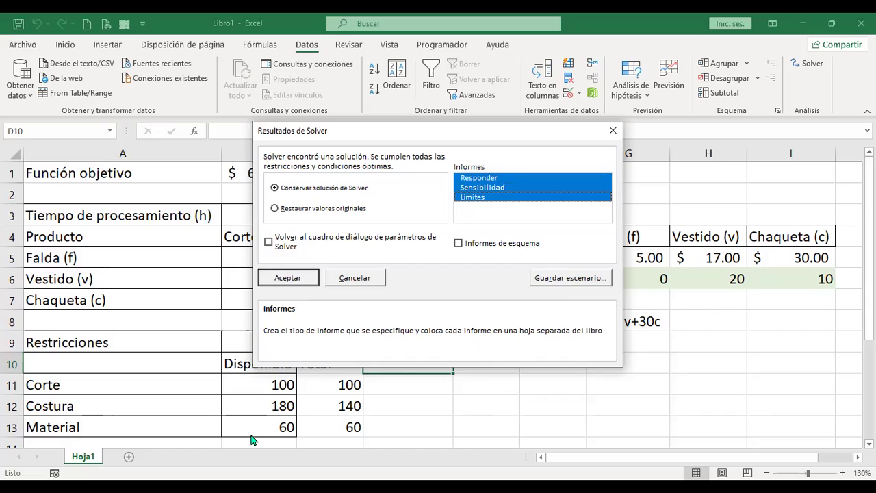
{"action": "key", "text": "Tab"}
{"action": "key", "text": "space"}
{"action": "key", "text": "Return"}
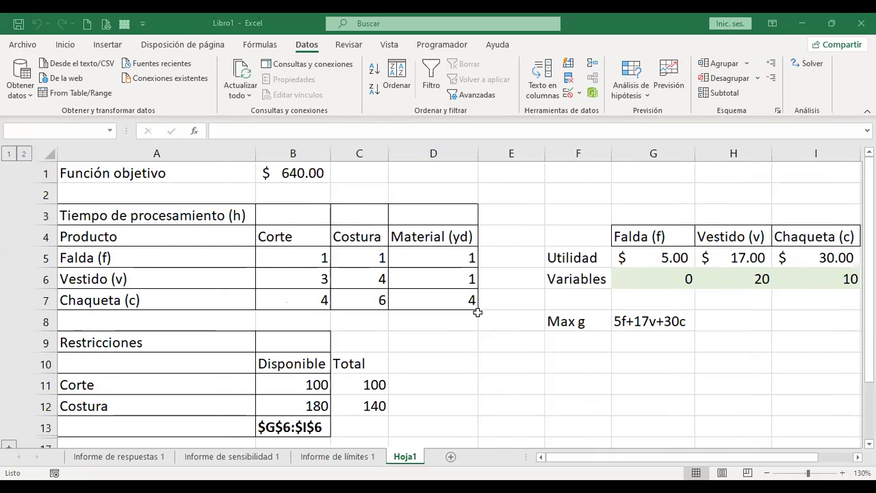
Open the Informe de límites 1 sheet and review objective $B$1 at 640 and the $G$6, $H$6 entries.
{"action": "left_click", "coordinate": [451, 359]}
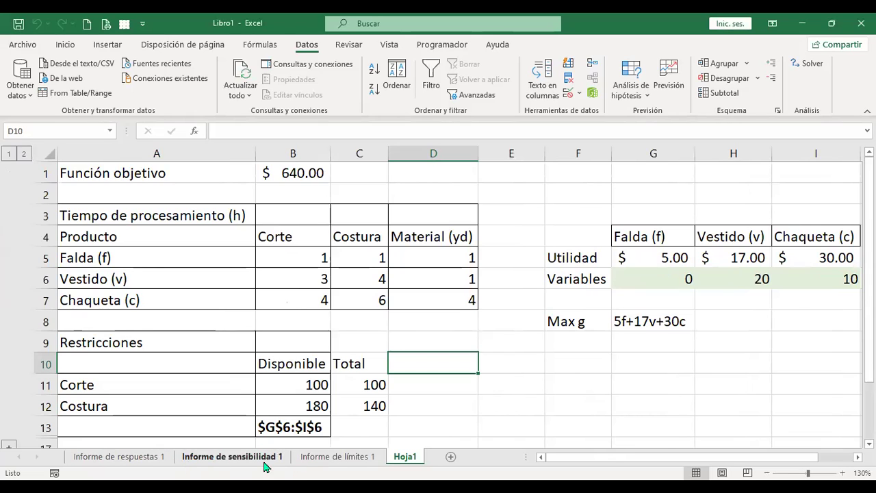
{"action": "left_click", "coordinate": [336, 459]}
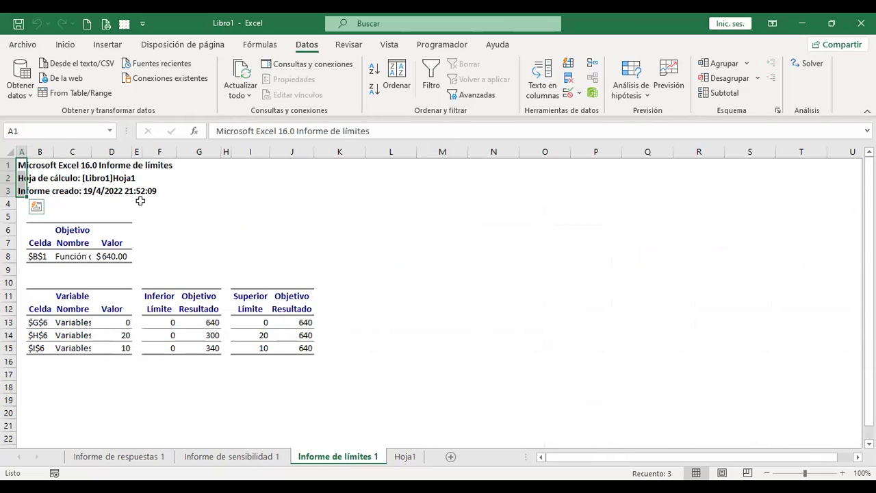
{"action": "left_click", "coordinate": [77, 230]}
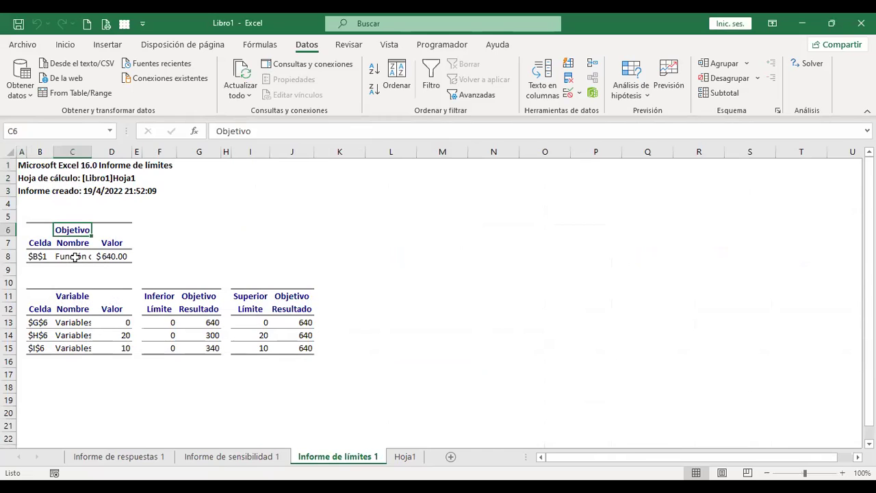
{"action": "left_click", "coordinate": [39, 256]}
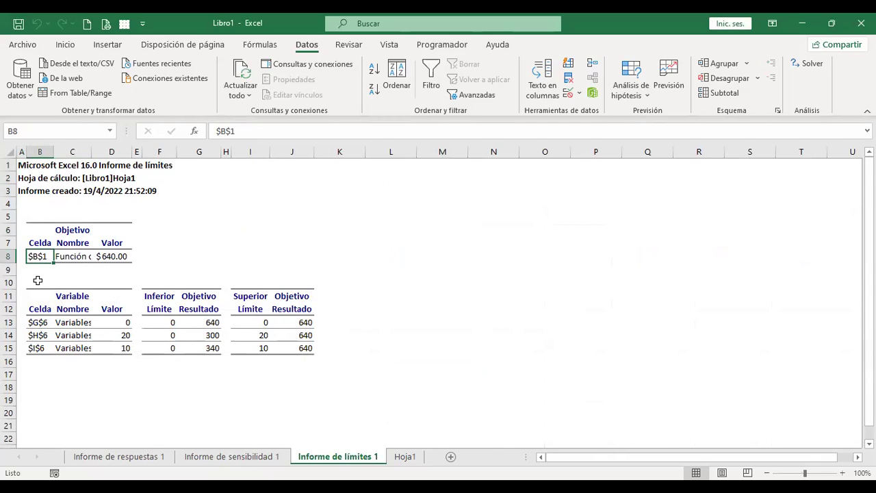
{"action": "left_click", "coordinate": [124, 257]}
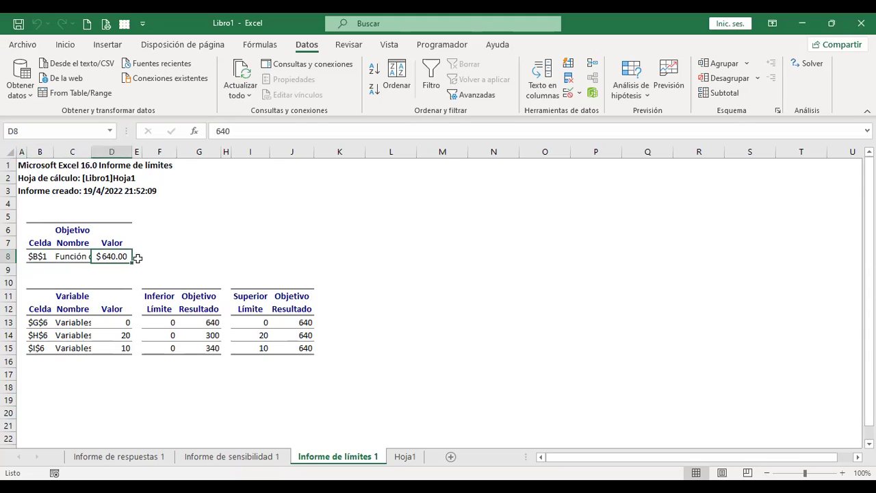
{"action": "left_click", "coordinate": [150, 257]}
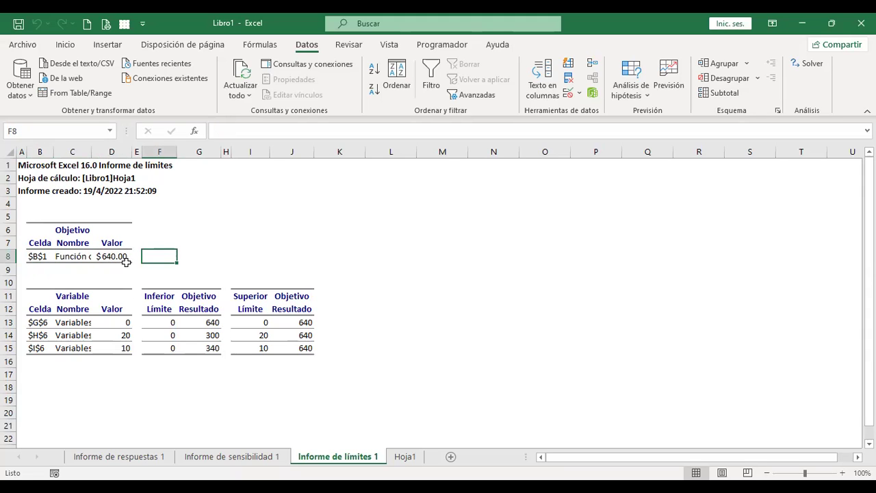
{"action": "left_click", "coordinate": [114, 256]}
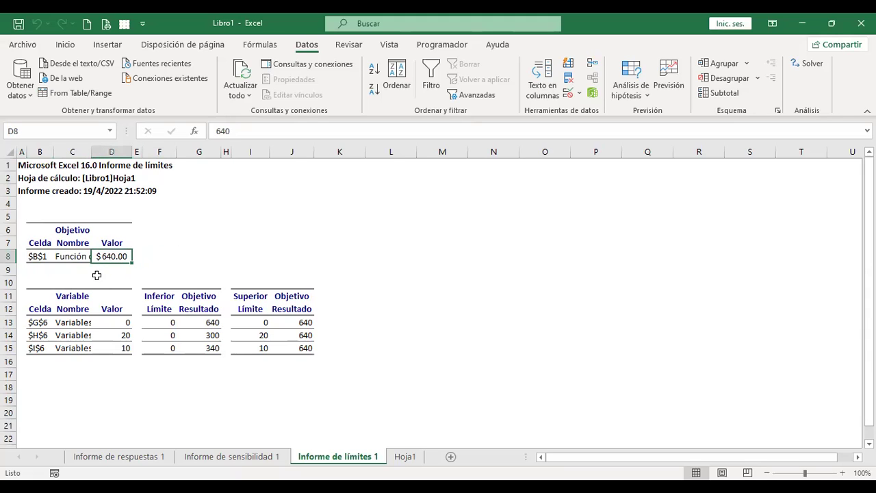
{"action": "left_click", "coordinate": [36, 321]}
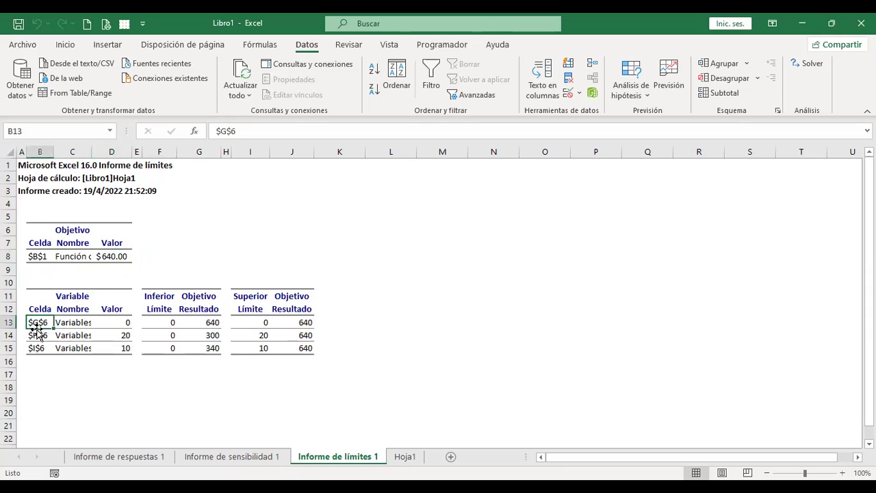
{"action": "left_click", "coordinate": [36, 334]}
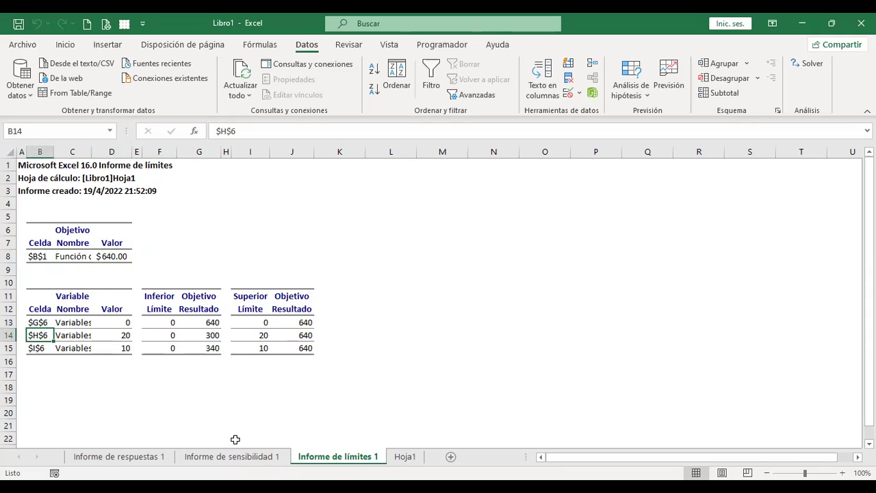
On Hoja1, check the variable values 0, 20 and 10 for Falda, Vestido and Chaqueta.
{"action": "left_click", "coordinate": [404, 456]}
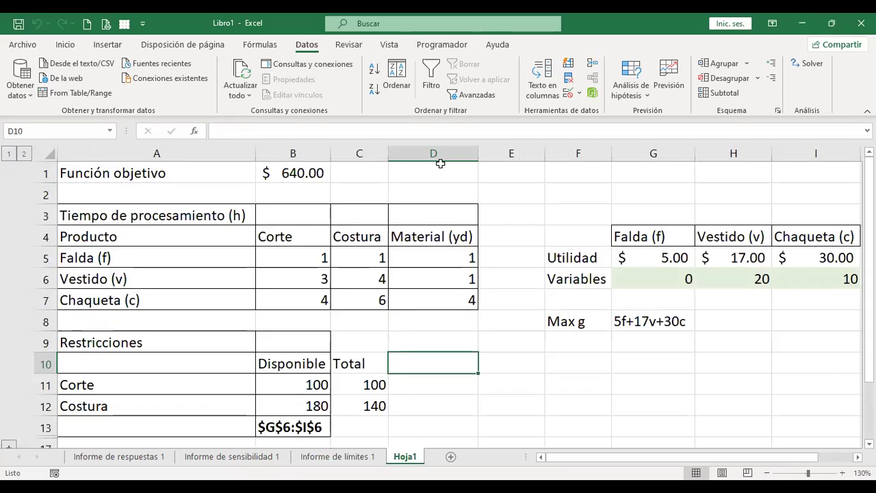
{"action": "left_click", "coordinate": [639, 274]}
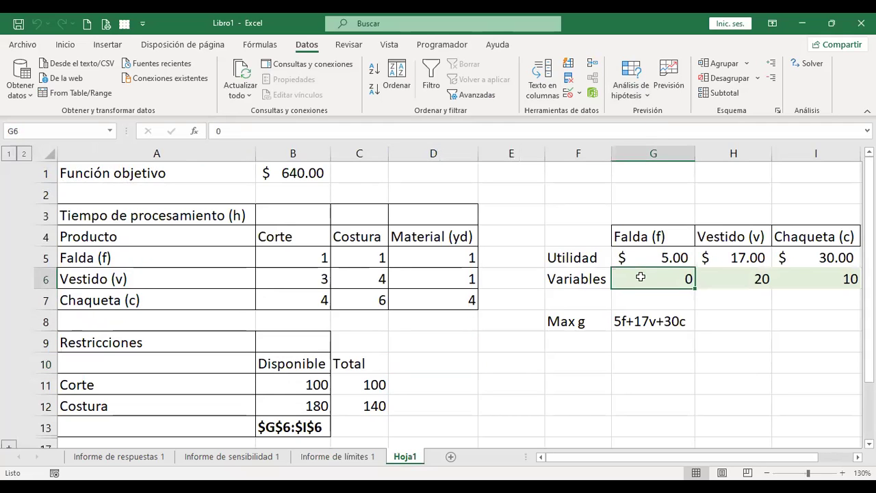
{"action": "left_click", "coordinate": [733, 280]}
{"action": "left_click", "coordinate": [793, 280]}
{"action": "scroll", "coordinate": [21, 320], "scroll_direction": "down", "scroll_amount": 5}
{"action": "scroll", "coordinate": [21, 320], "scroll_direction": "up", "scroll_amount": 5}
{"action": "scroll", "coordinate": [21, 320], "scroll_direction": "down", "scroll_amount": 1}
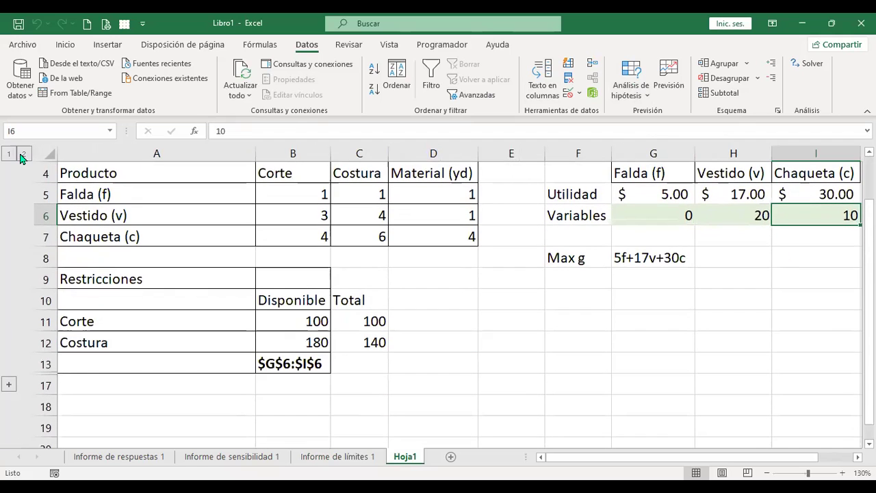
Expand the outline to show the Material row, then return to Informe de límites 1.
{"action": "left_click", "coordinate": [23, 153]}
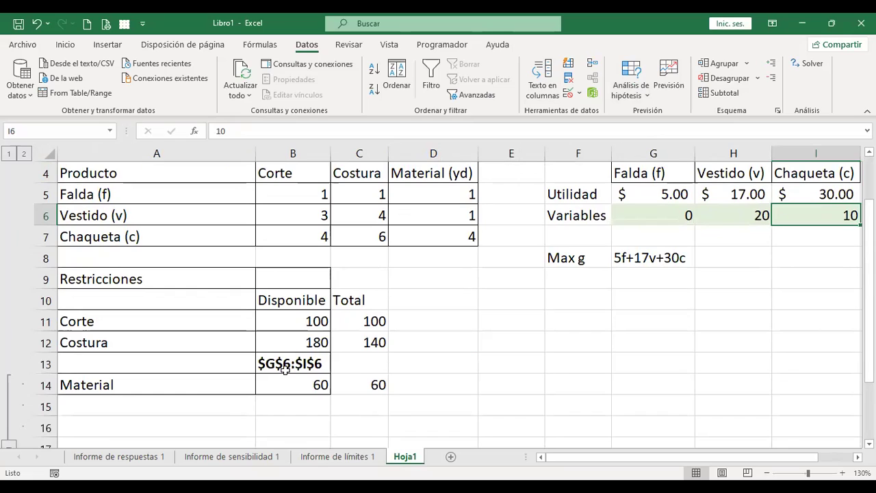
{"action": "left_click", "coordinate": [8, 155]}
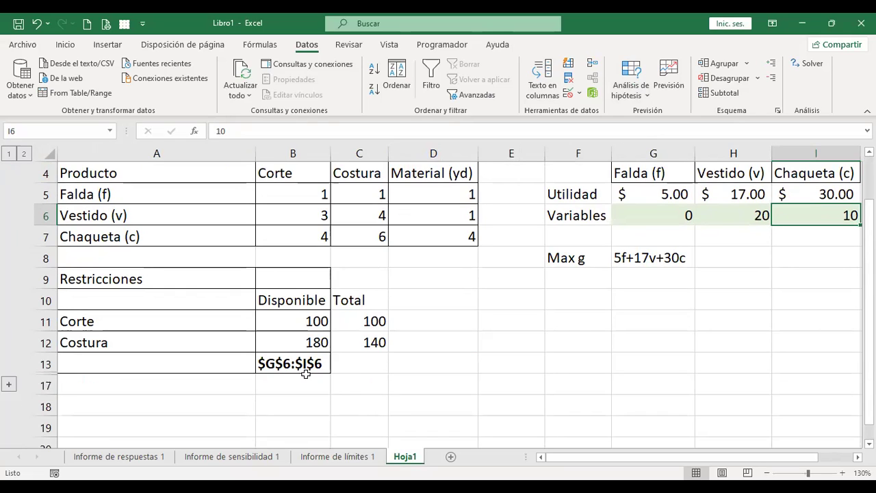
{"action": "left_click", "coordinate": [9, 387]}
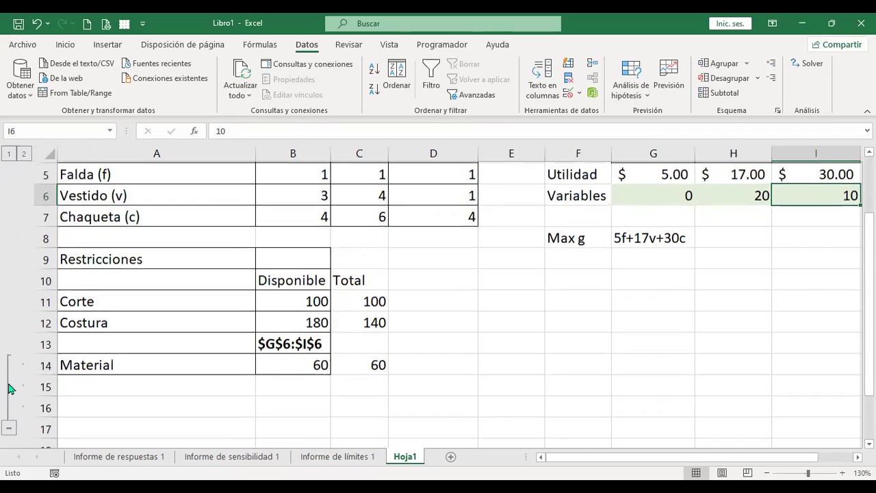
{"action": "left_click", "coordinate": [337, 457]}
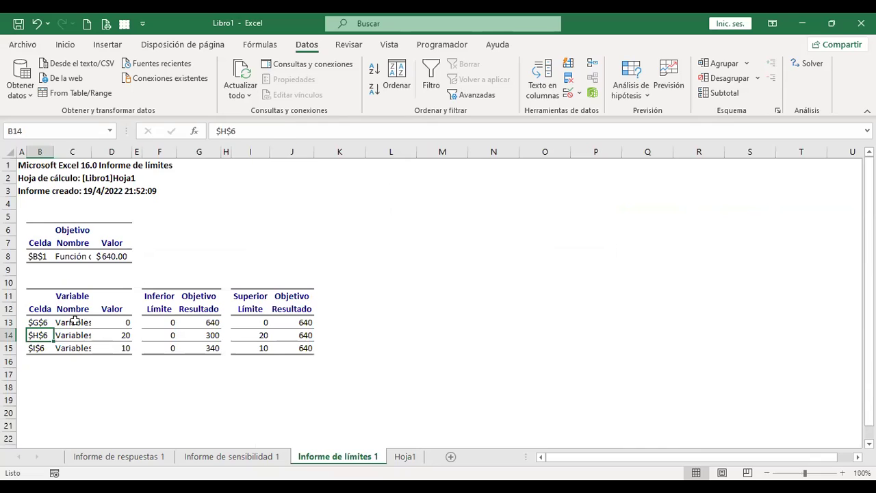
{"action": "left_click", "coordinate": [81, 322]}
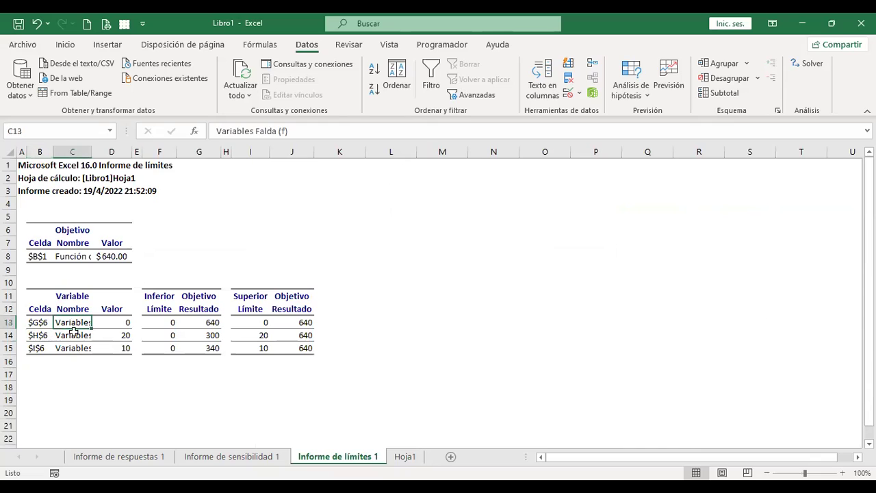
{"action": "left_click", "coordinate": [116, 321]}
{"action": "left_click", "coordinate": [113, 335]}
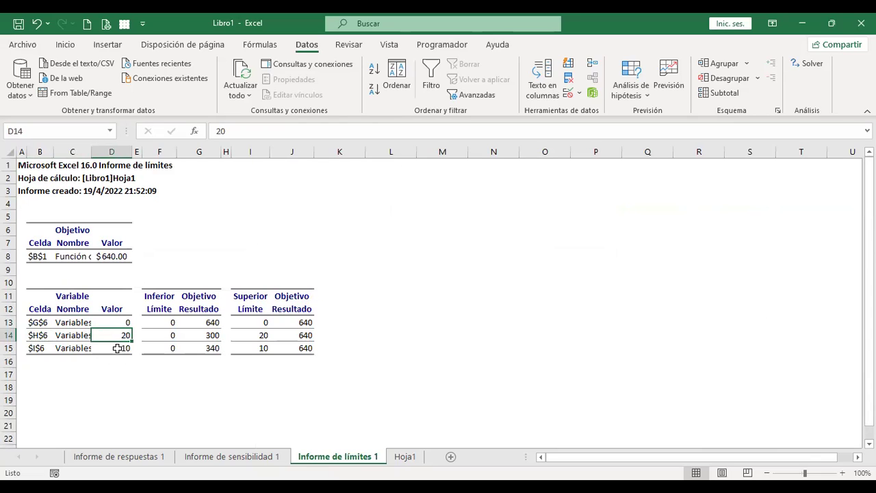
{"action": "left_click", "coordinate": [117, 348]}
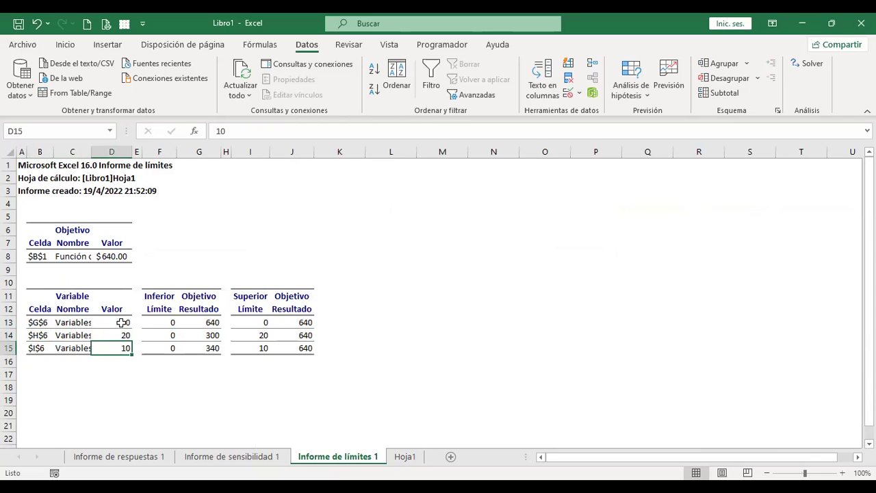
{"action": "left_click_drag", "start_coordinate": [118, 320], "coordinate": [117, 345]}
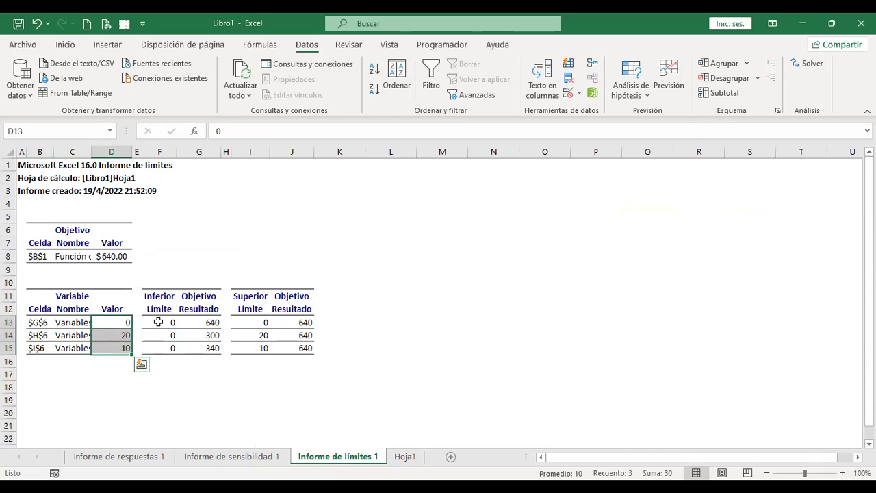
{"action": "left_click_drag", "start_coordinate": [158, 321], "coordinate": [160, 346]}
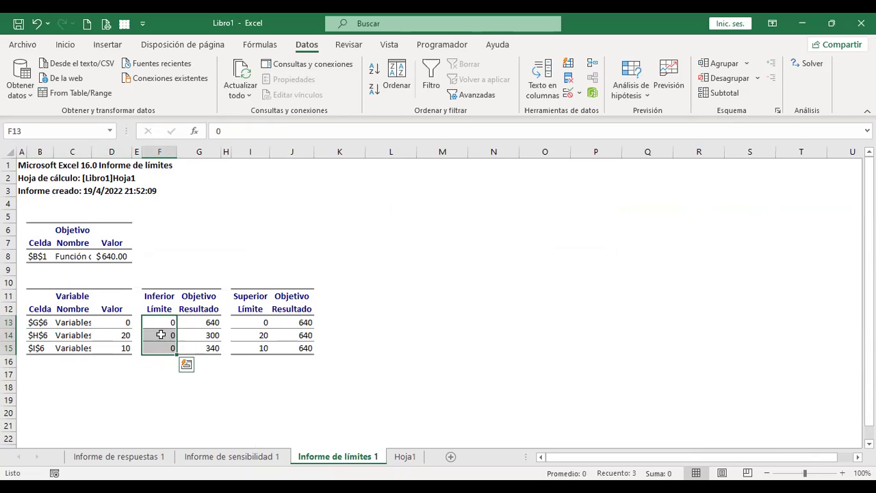
{"action": "left_click", "coordinate": [198, 323]}
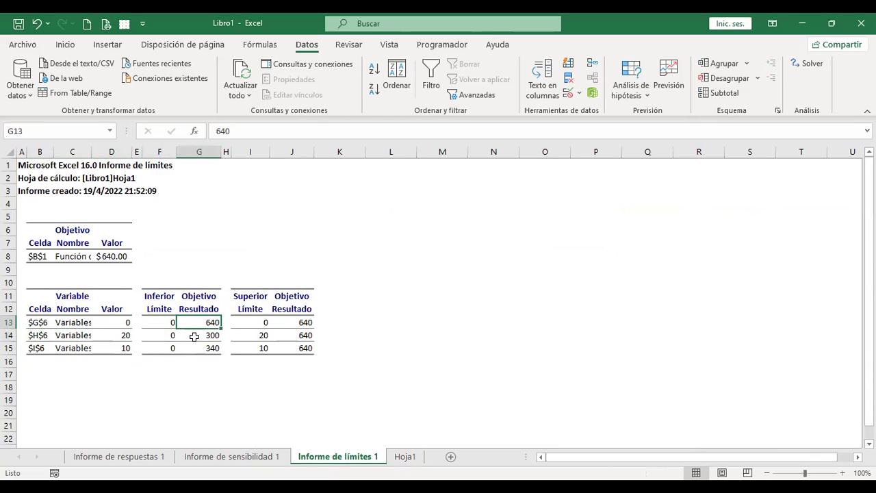
{"action": "left_click", "coordinate": [198, 305]}
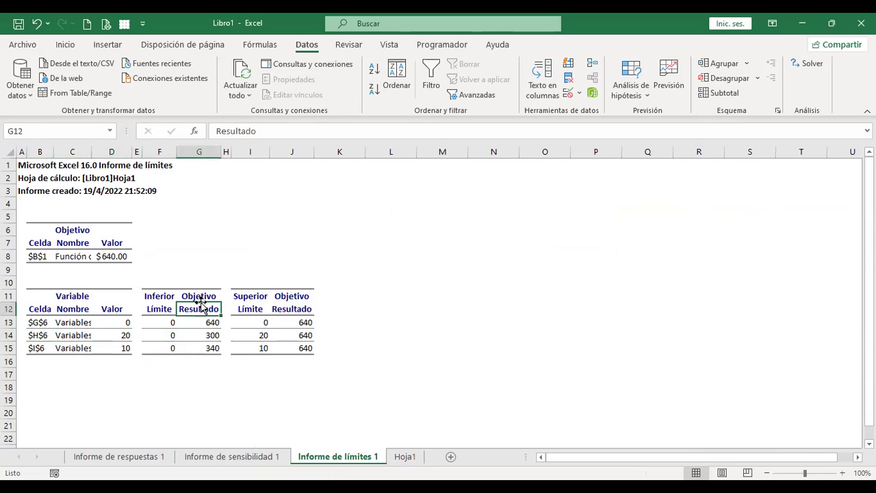
{"action": "left_click", "coordinate": [196, 335]}
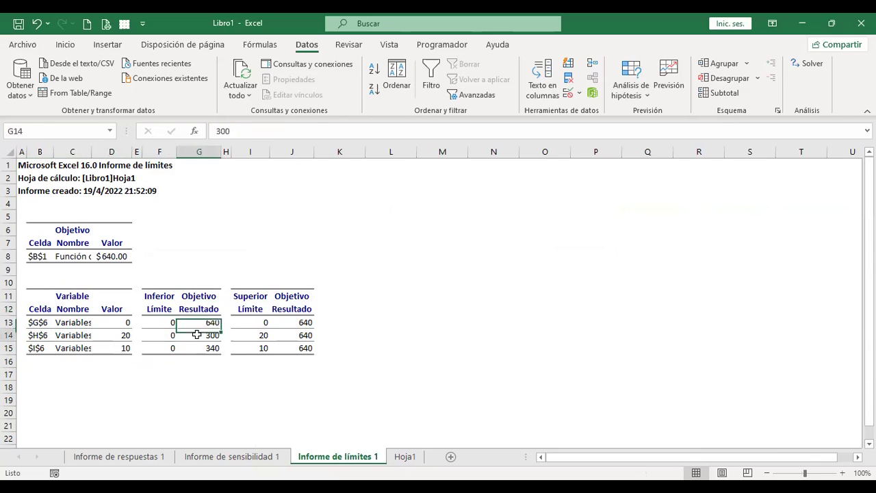
{"action": "left_click", "coordinate": [197, 347]}
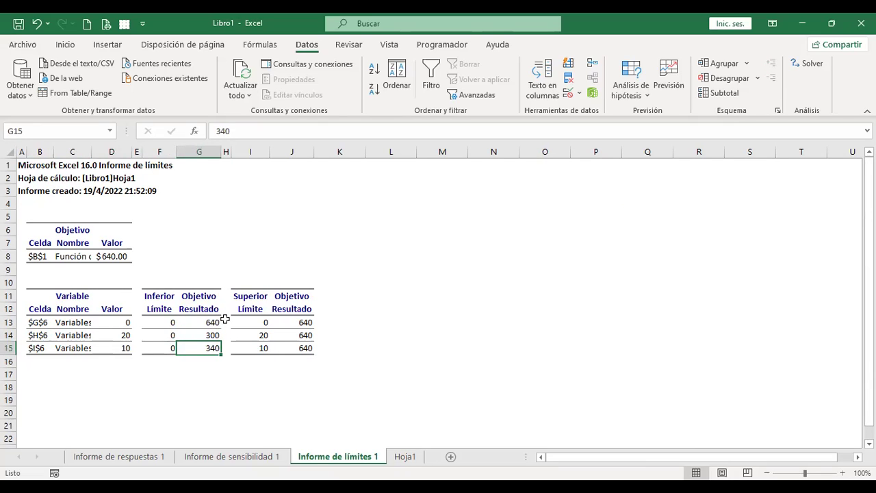
{"action": "left_click", "coordinate": [260, 321]}
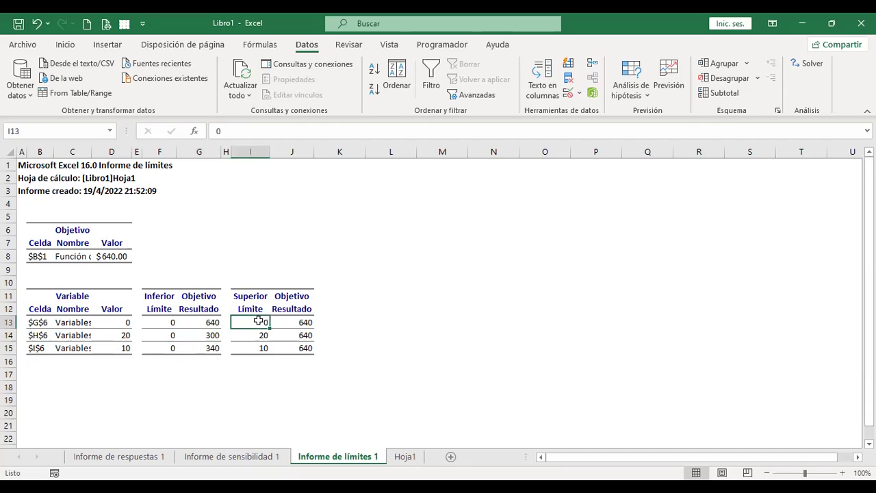
{"action": "left_click", "coordinate": [289, 322]}
{"action": "left_click", "coordinate": [294, 334]}
{"action": "left_click", "coordinate": [262, 335]}
{"action": "left_click", "coordinate": [258, 347]}
{"action": "left_click", "coordinate": [302, 349]}
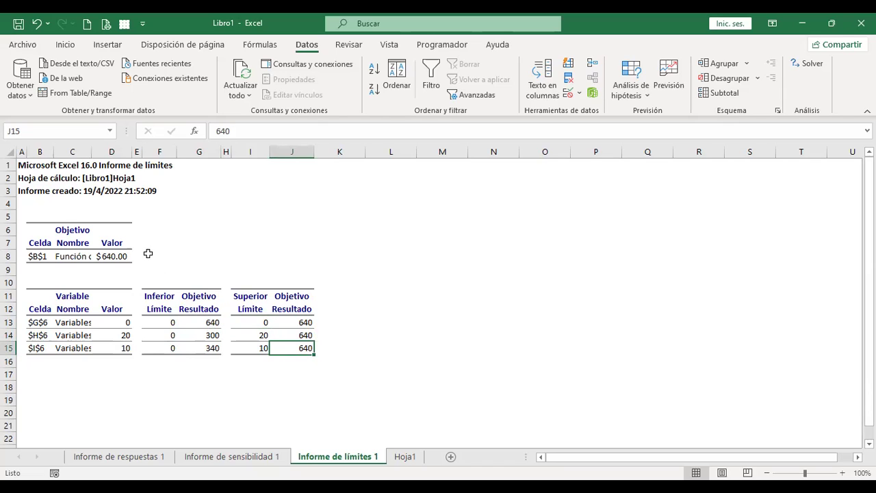
Open Informe de sensibilidad 1 and inspect the $G$6:$I$6 variable cells and constraint final values.
{"action": "left_click", "coordinate": [246, 457]}
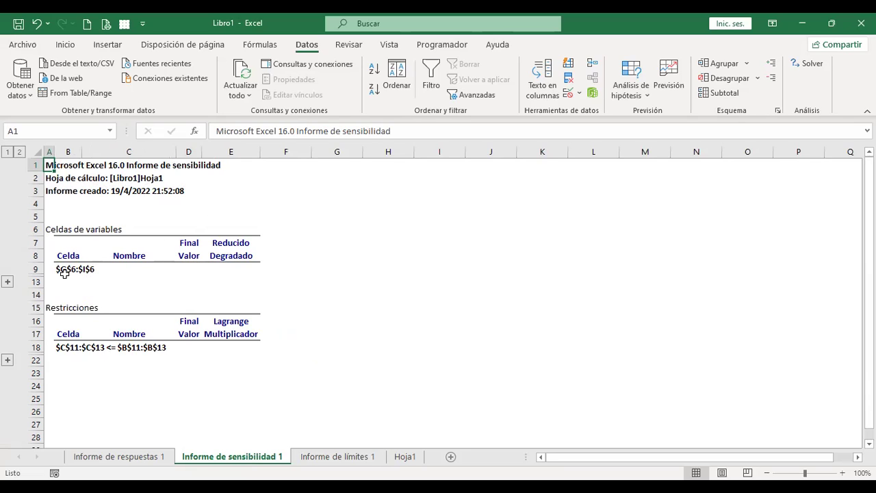
{"action": "left_click", "coordinate": [78, 270]}
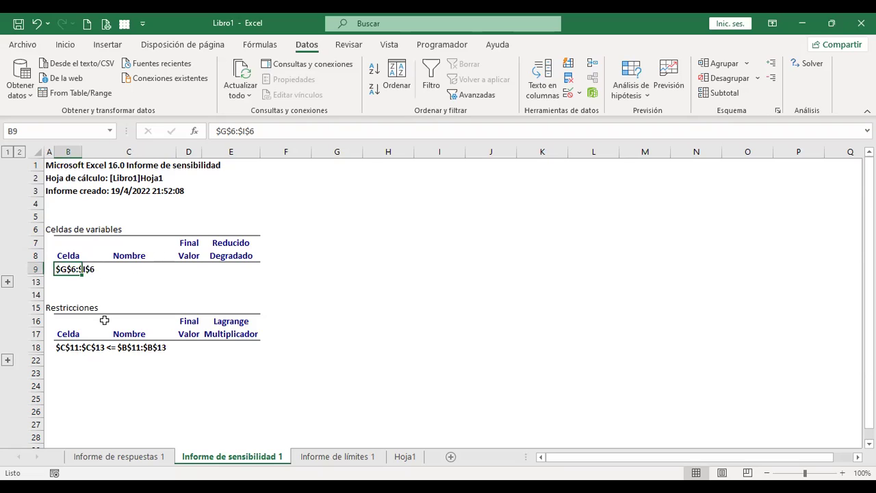
{"action": "left_click", "coordinate": [79, 364]}
{"action": "left_click", "coordinate": [78, 383]}
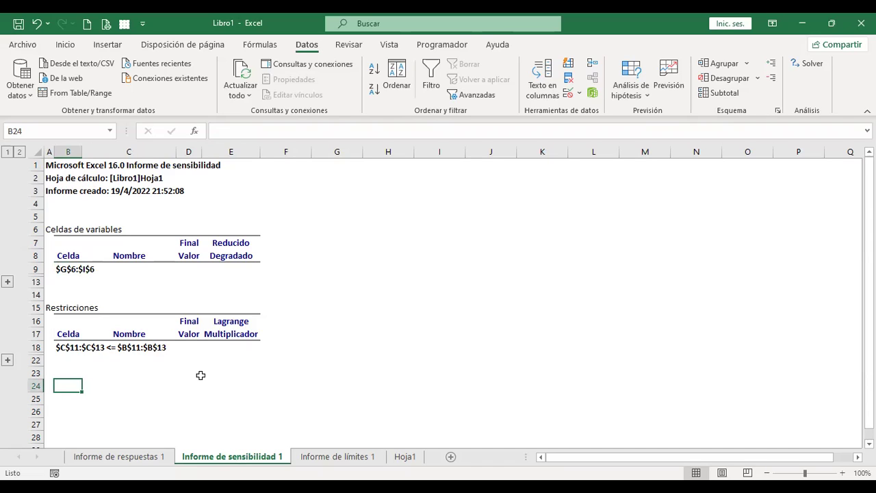
{"action": "left_click", "coordinate": [193, 350]}
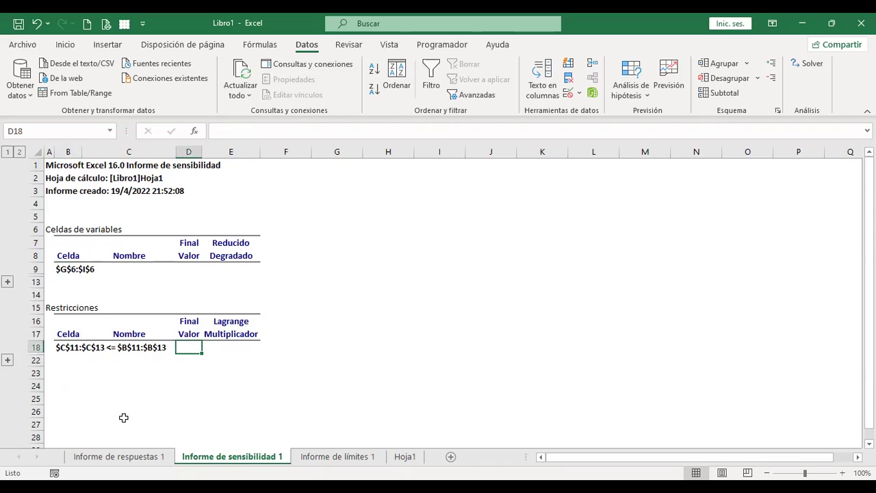
Review the Solver answer report's 640 objective value, then page back through the sensitivity and limits reports.
{"action": "left_click", "coordinate": [127, 459]}
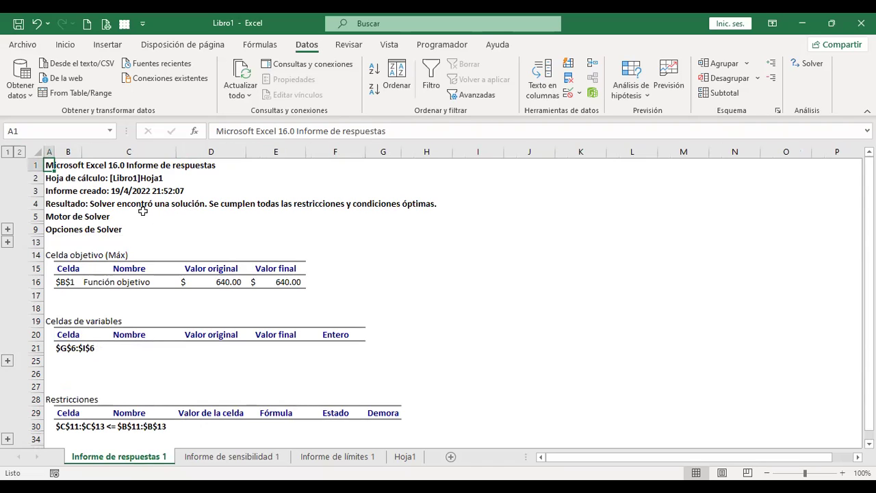
{"action": "left_click", "coordinate": [131, 295]}
{"action": "left_click", "coordinate": [339, 282]}
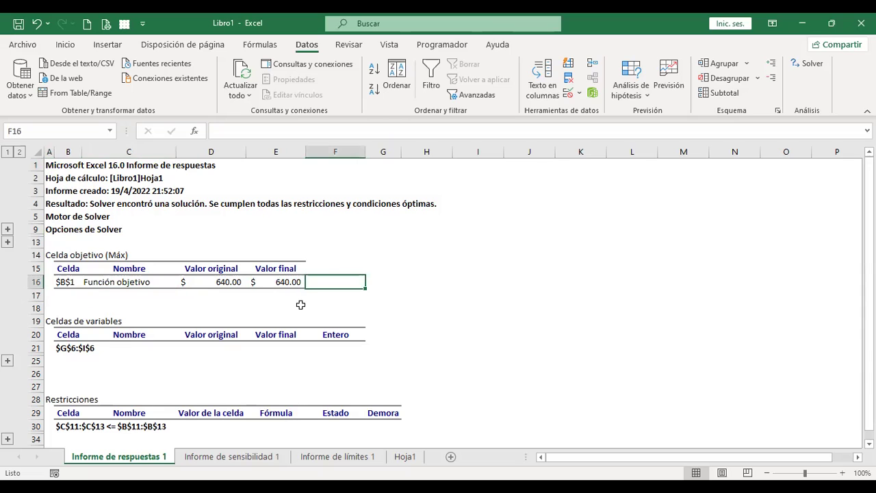
{"action": "scroll", "coordinate": [133, 362], "scroll_direction": "down", "scroll_amount": 1}
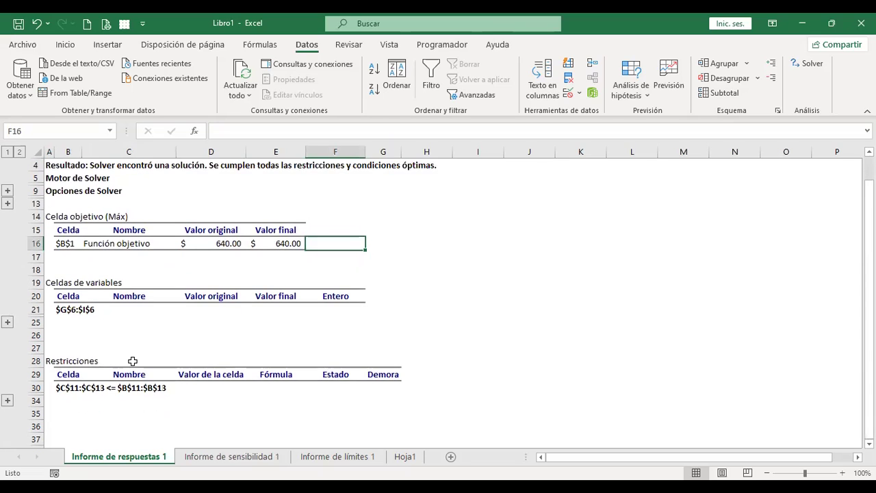
{"action": "scroll", "coordinate": [133, 363], "scroll_direction": "down", "scroll_amount": 1}
{"action": "scroll", "coordinate": [131, 361], "scroll_direction": "down", "scroll_amount": 1}
{"action": "scroll", "coordinate": [131, 361], "scroll_direction": "up", "scroll_amount": 3}
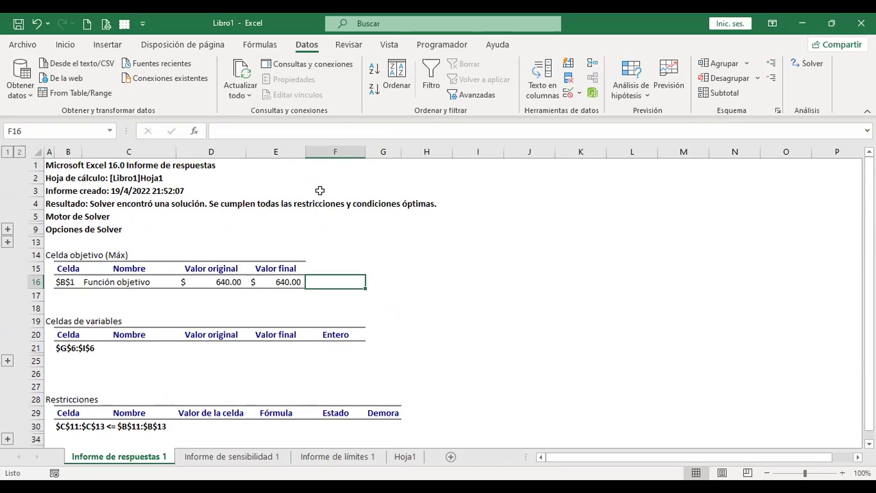
{"action": "left_click", "coordinate": [343, 174]}
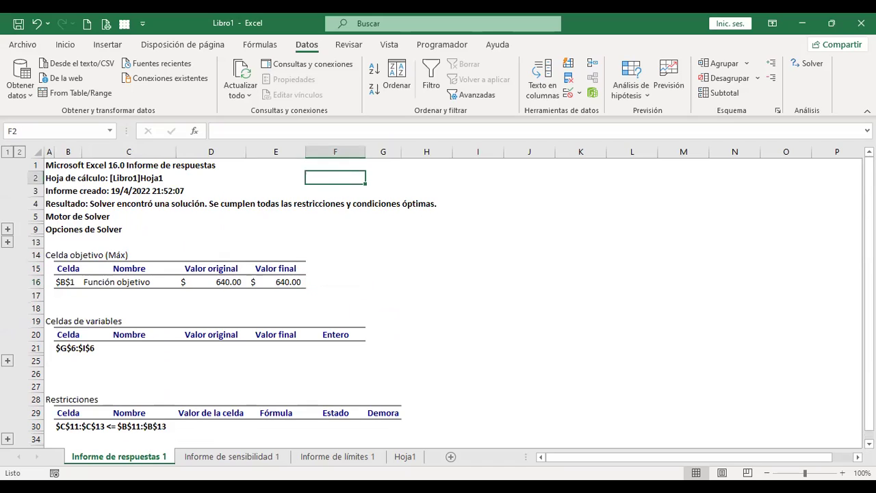
{"action": "left_click", "coordinate": [214, 387]}
{"action": "left_click", "coordinate": [230, 457]}
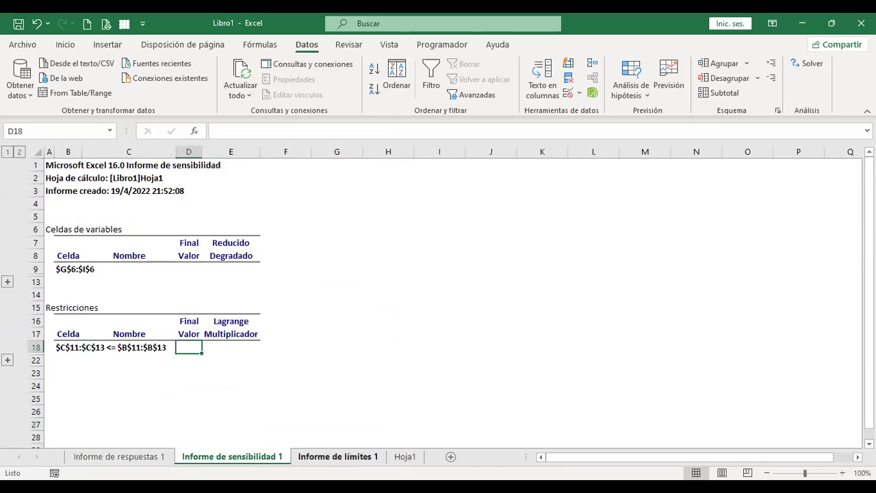
{"action": "left_click", "coordinate": [349, 465]}
Return to Hoja1 and collapse then re-expand the outline to show the Material row again.
{"action": "left_click", "coordinate": [404, 459]}
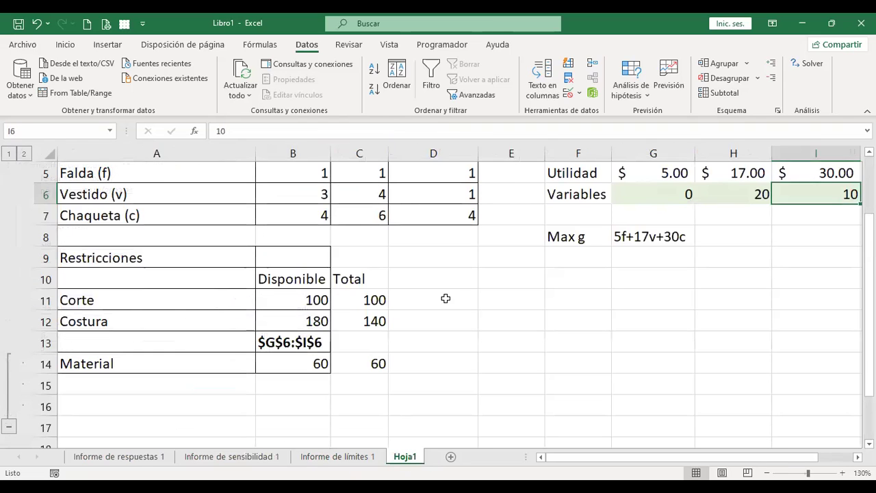
{"action": "left_click", "coordinate": [454, 292]}
{"action": "scroll", "coordinate": [507, 362], "scroll_direction": "up", "scroll_amount": 2}
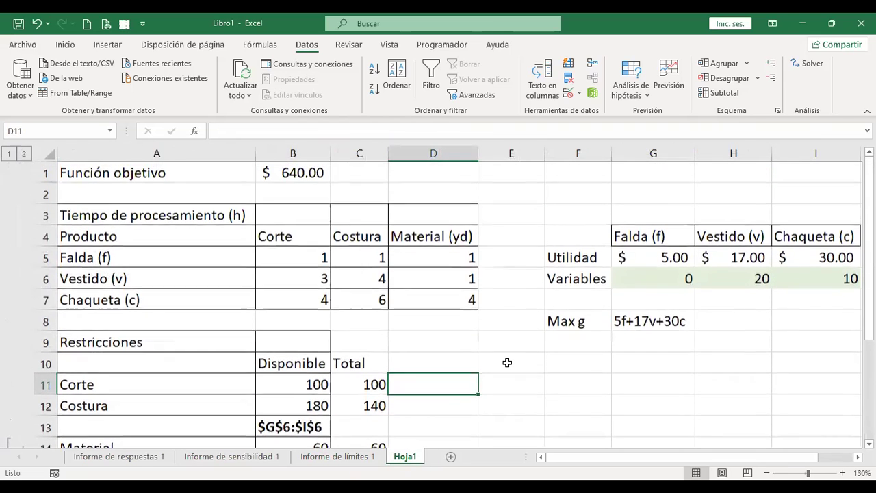
{"action": "left_click", "coordinate": [10, 156]}
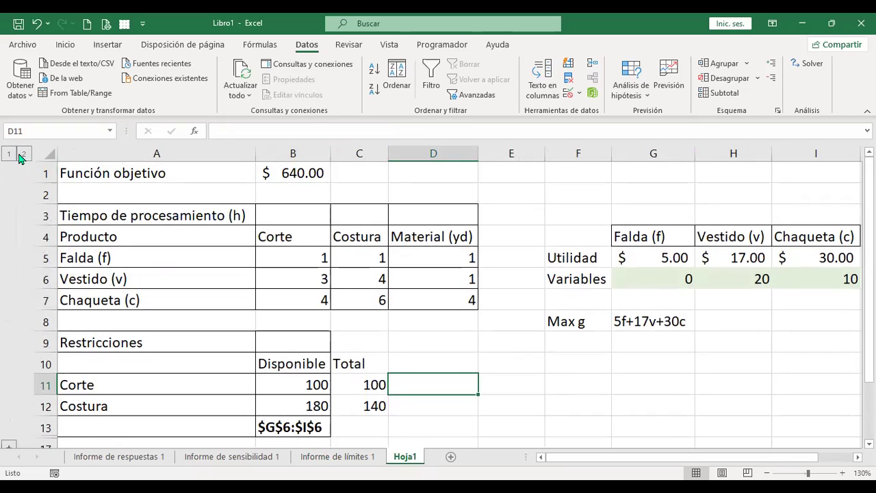
{"action": "left_click", "coordinate": [23, 154]}
{"action": "scroll", "coordinate": [329, 338], "scroll_direction": "down", "scroll_amount": 2}
{"action": "scroll", "coordinate": [328, 336], "scroll_direction": "down", "scroll_amount": 2}
{"action": "scroll", "coordinate": [329, 335], "scroll_direction": "up", "scroll_amount": 2}
{"action": "scroll", "coordinate": [328, 336], "scroll_direction": "up", "scroll_amount": 1}
{"action": "scroll", "coordinate": [327, 335], "scroll_direction": "up", "scroll_amount": 1}
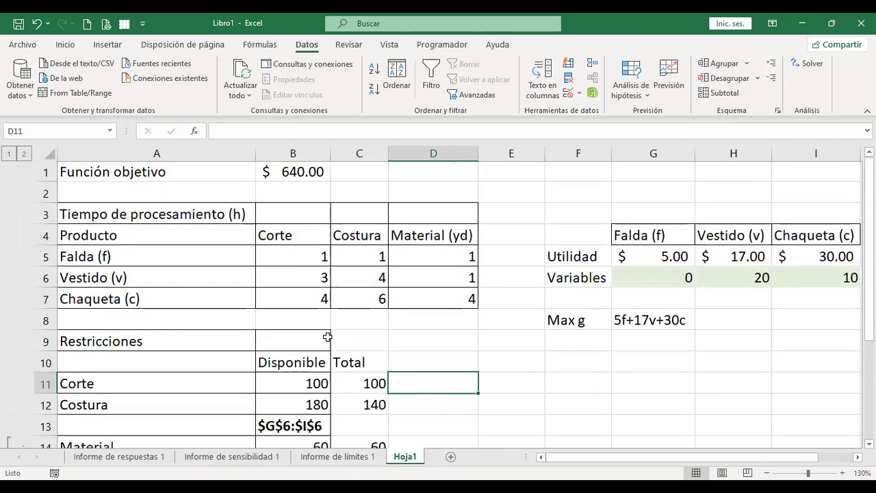
Select cell F9 beneath the Max g 5f+17v+30c objective.
{"action": "left_click", "coordinate": [675, 341]}
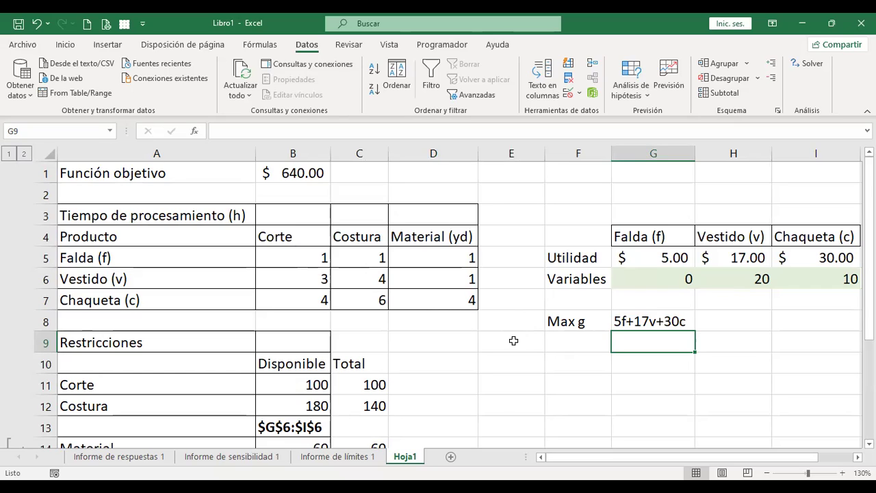
{"action": "left_click", "coordinate": [513, 340]}
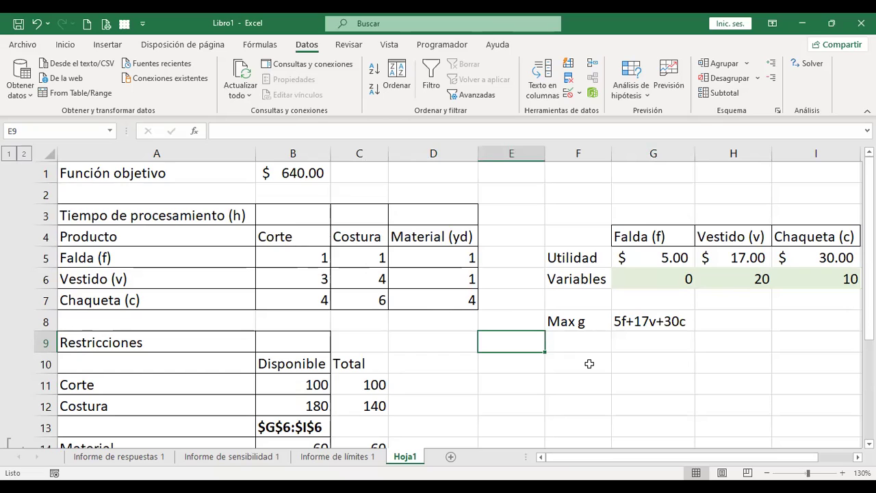
{"action": "scroll", "coordinate": [589, 363], "scroll_direction": "down", "scroll_amount": 1}
{"action": "scroll", "coordinate": [589, 364], "scroll_direction": "up", "scroll_amount": 1}
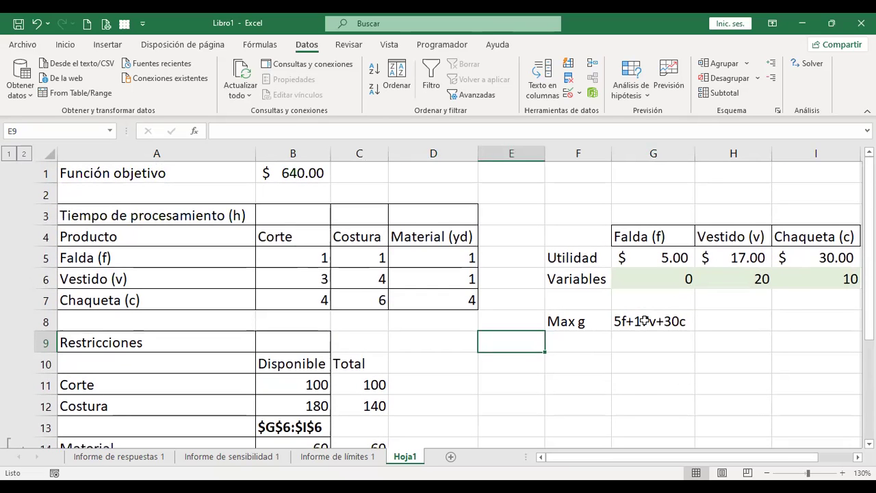
{"action": "left_click", "coordinate": [651, 346]}
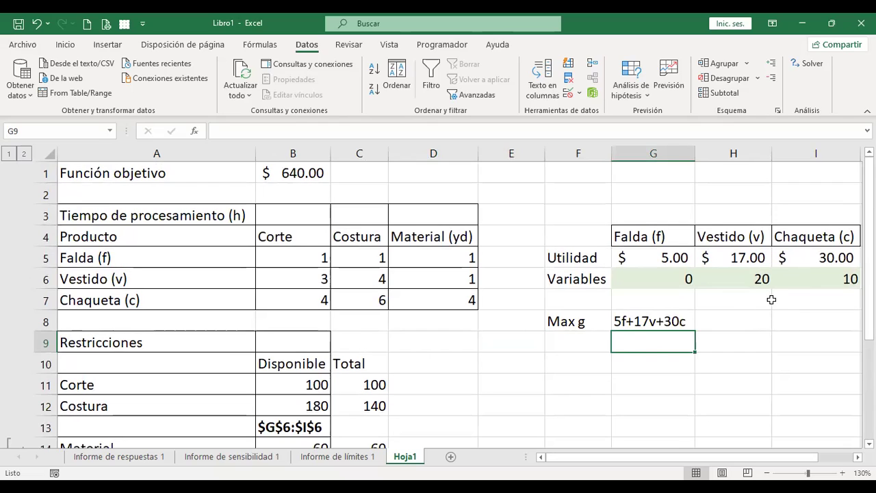
{"action": "left_click", "coordinate": [576, 341]}
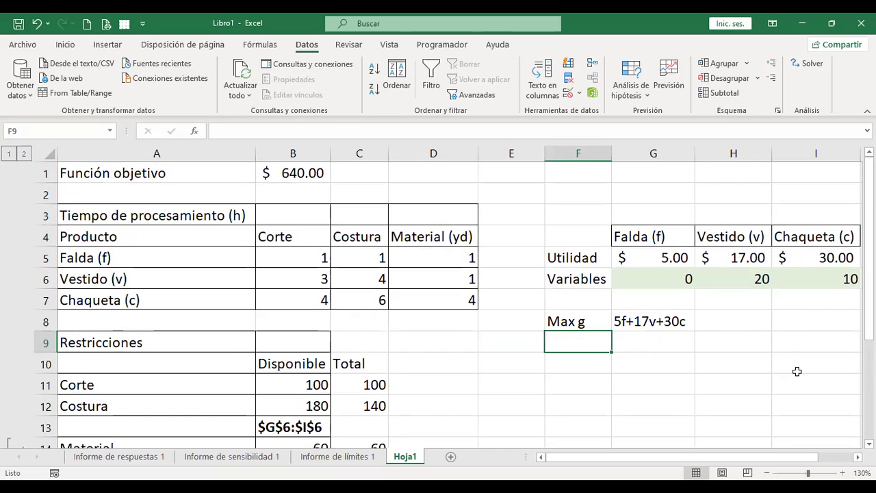
Enter f=0, v=20 and c=10 into cells F9, F10 and F11.
{"action": "type", "text": "f"}
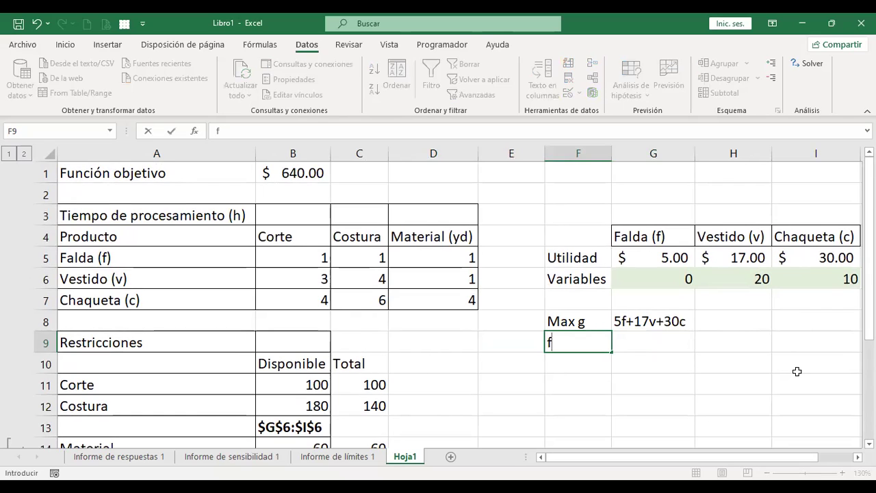
{"action": "type", "text": "=0"}
{"action": "key", "text": "Return"}
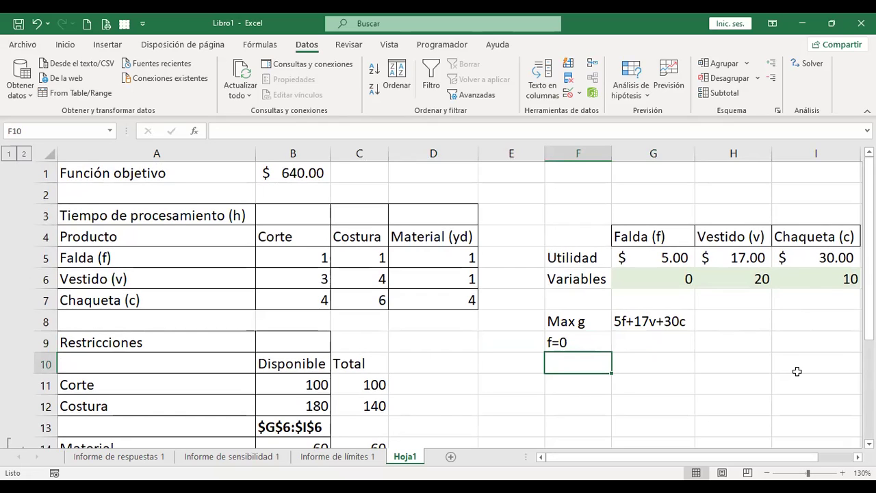
{"action": "type", "text": "v=20"}
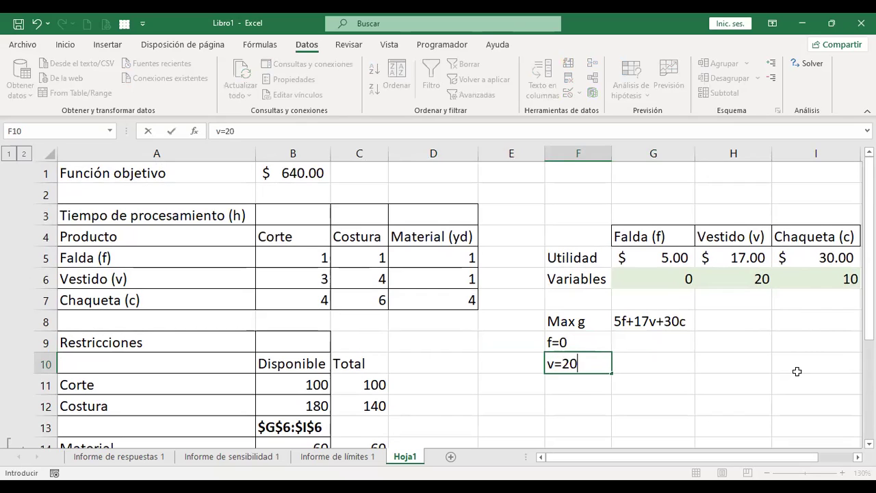
{"action": "key", "text": "Return"}
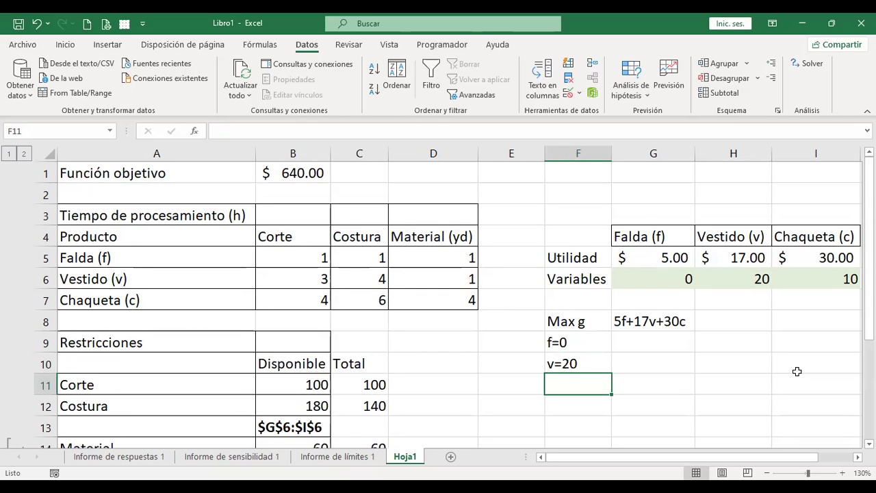
{"action": "type", "text": "c=10"}
{"action": "key", "text": "Return"}
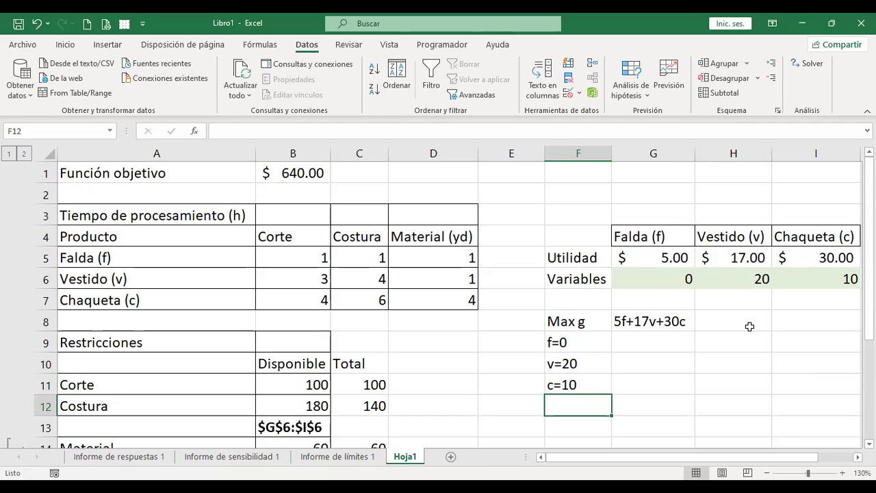
{"action": "scroll", "coordinate": [749, 327], "scroll_direction": "down", "scroll_amount": 1}
{"action": "scroll", "coordinate": [749, 326], "scroll_direction": "up", "scroll_amount": 1}
{"action": "left_click", "coordinate": [656, 321]}
{"action": "left_click", "coordinate": [573, 343]}
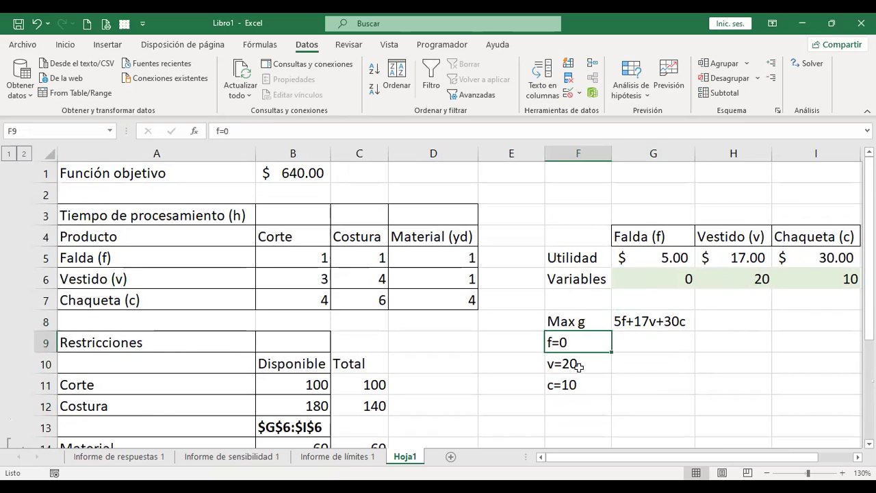
{"action": "left_click", "coordinate": [579, 370]}
{"action": "left_click", "coordinate": [293, 173]}
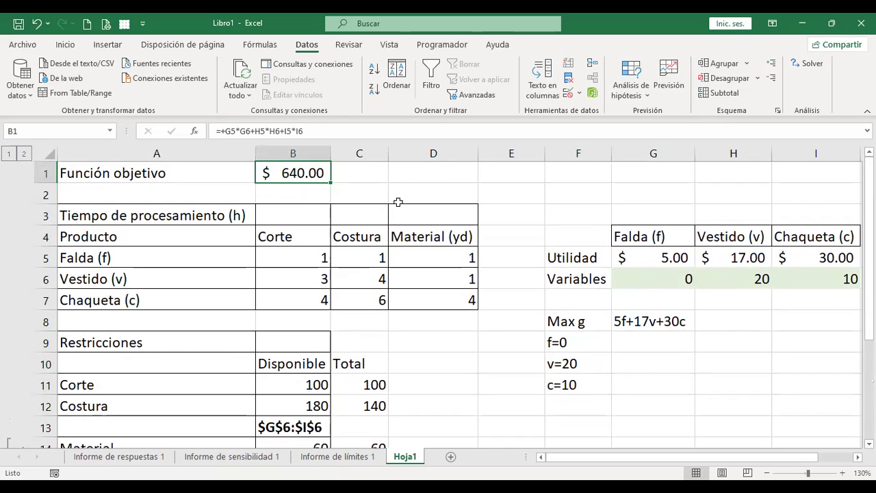
{"action": "left_click", "coordinate": [669, 278]}
{"action": "left_click", "coordinate": [753, 279]}
{"action": "left_click", "coordinate": [846, 281]}
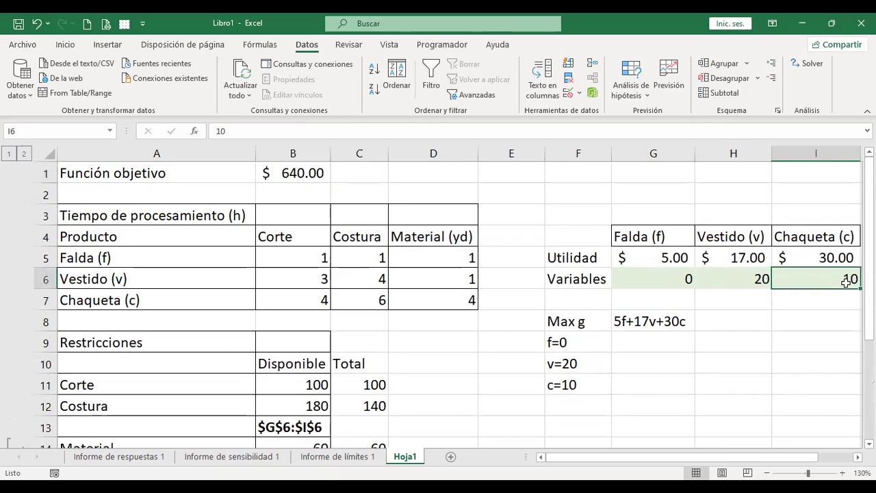
{"action": "left_click", "coordinate": [649, 344]}
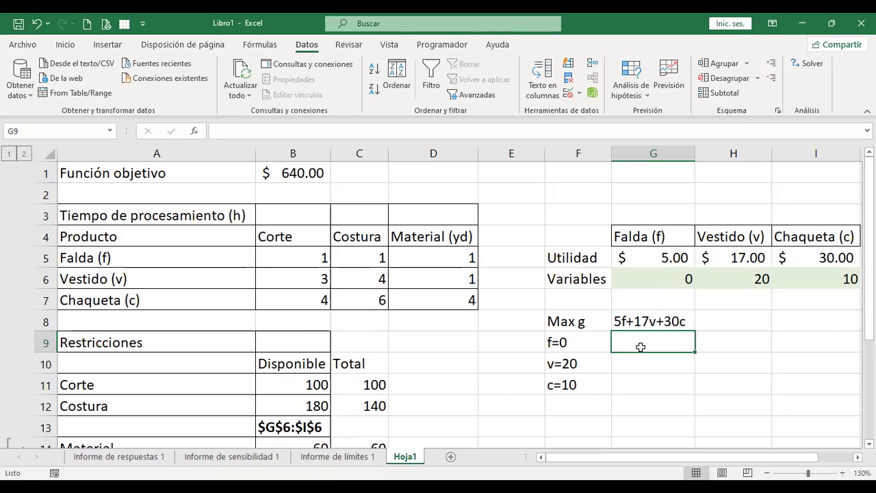
{"action": "left_click", "coordinate": [734, 341]}
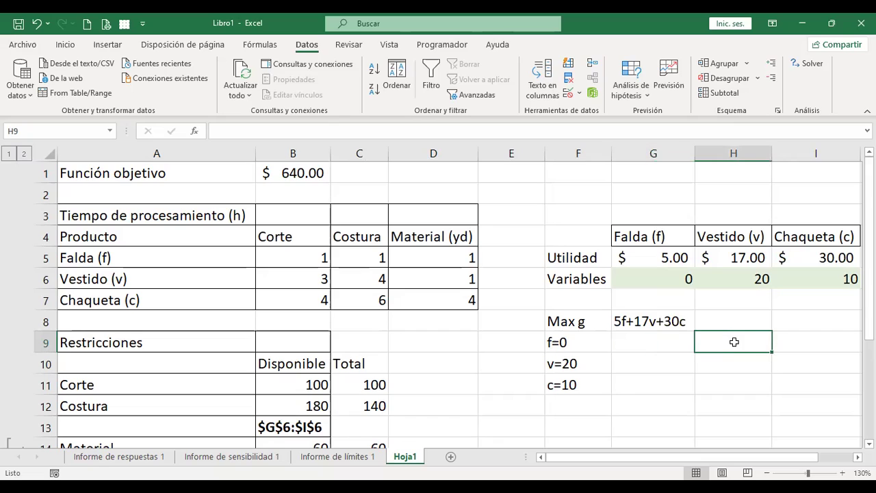
{"action": "left_click", "coordinate": [728, 315]}
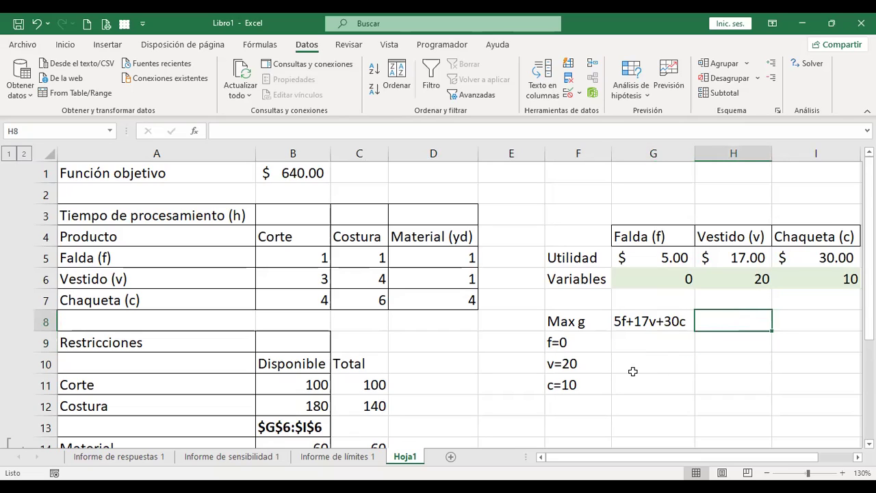
{"action": "left_click", "coordinate": [626, 343]}
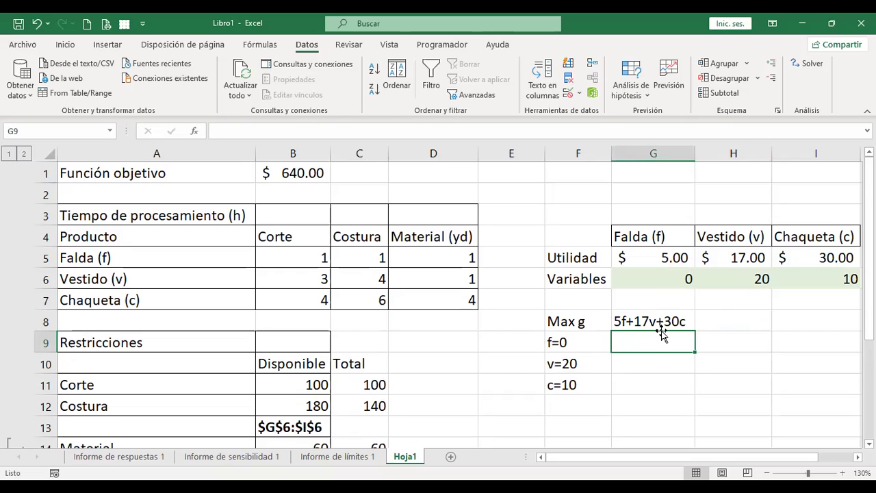
{"action": "key", "text": "ctrl+Home"}
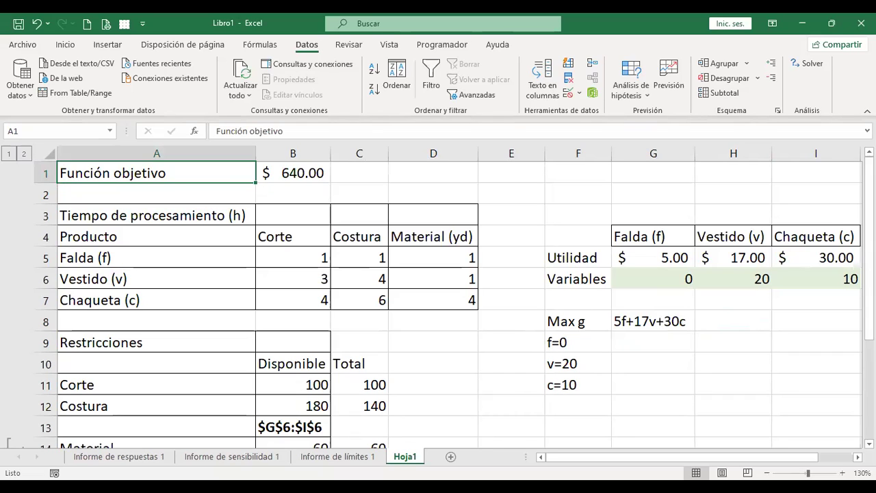
{"action": "left_click", "coordinate": [719, 344]}
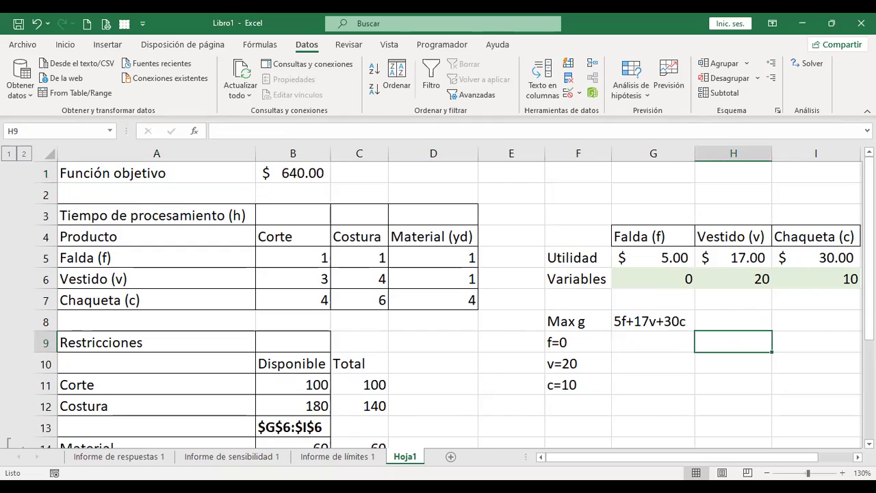
{"action": "left_click", "coordinate": [626, 335]}
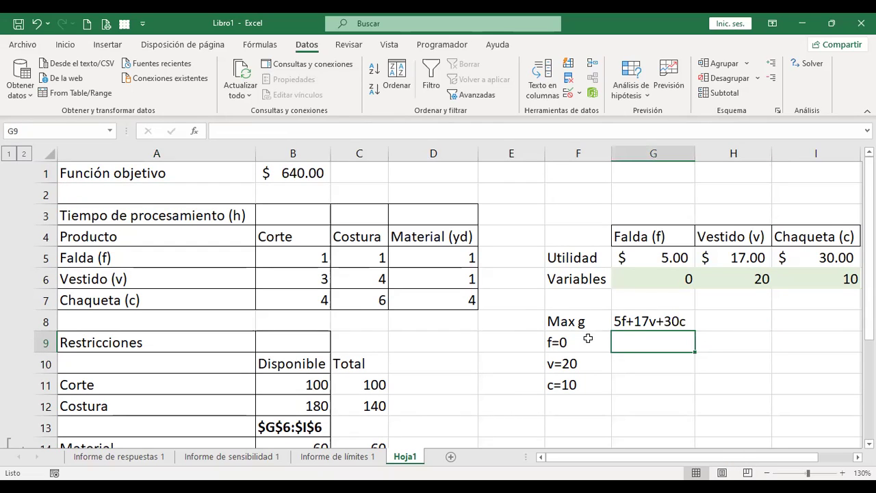
{"action": "left_click", "coordinate": [460, 362]}
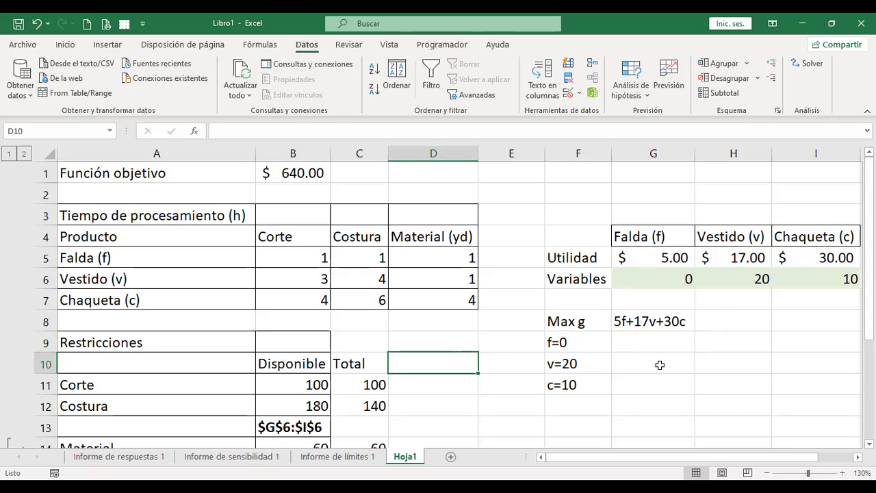
{"action": "left_click", "coordinate": [661, 342]}
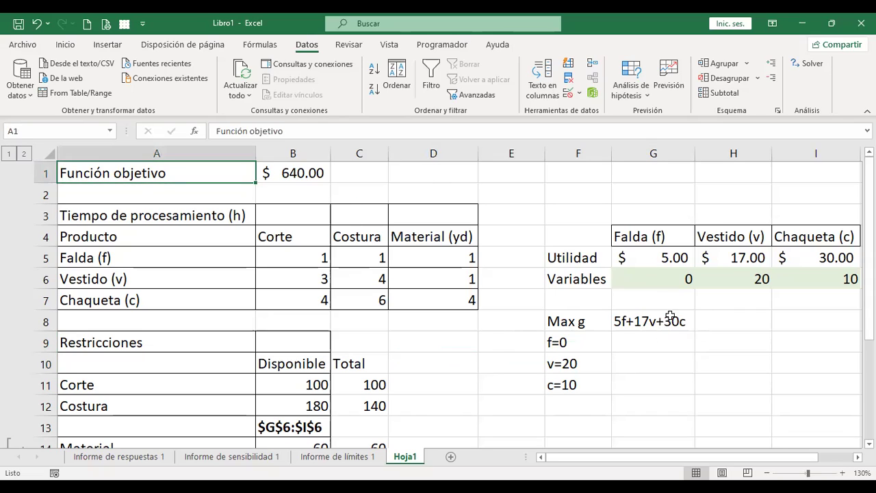
{"action": "left_click", "coordinate": [554, 177]}
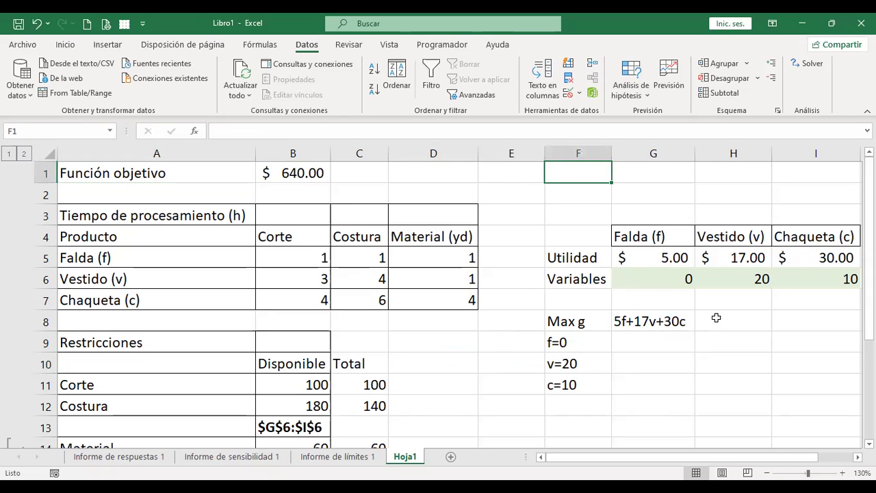
{"action": "left_click", "coordinate": [673, 342]}
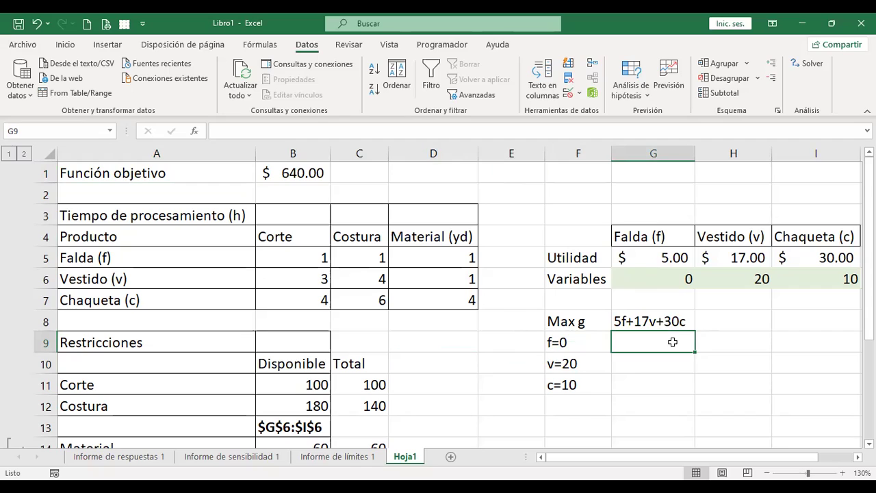
{"action": "left_click", "coordinate": [723, 335]}
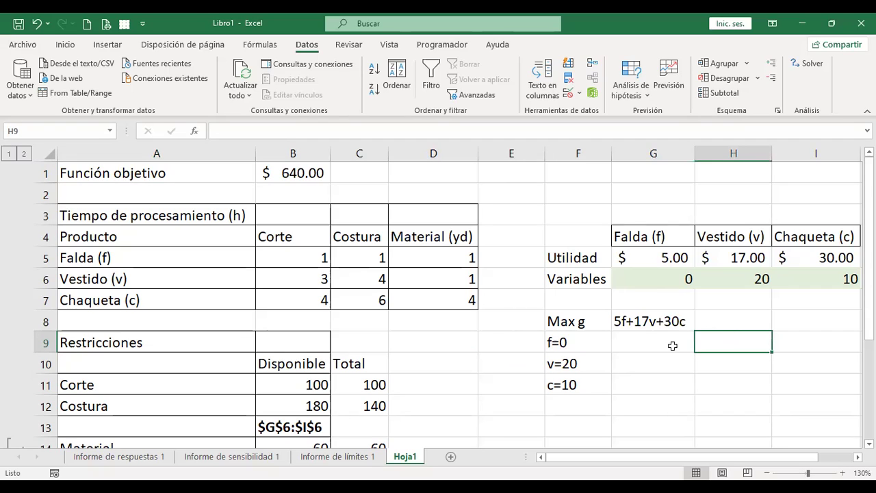
{"action": "left_click", "coordinate": [660, 365]}
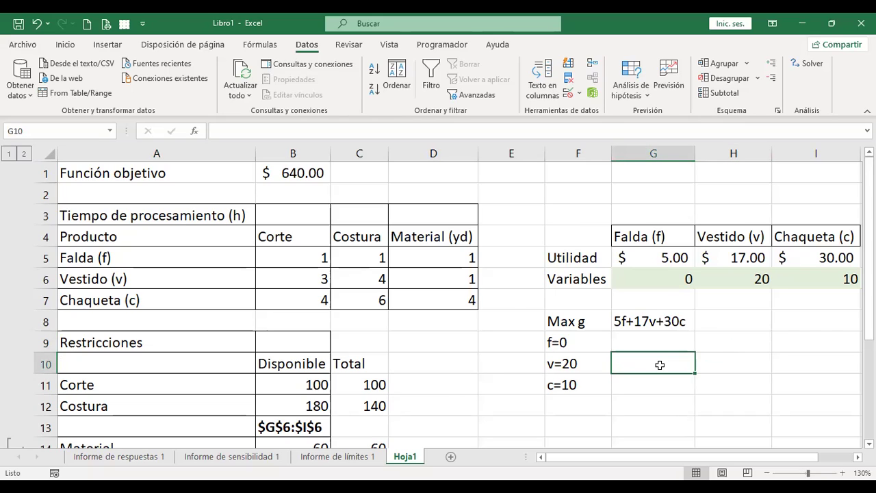
{"action": "left_click", "coordinate": [735, 347]}
{"action": "key", "text": "Up"}
{"action": "key", "text": "Up"}
{"action": "key", "text": "Down"}
{"action": "key", "text": "Down"}
{"action": "key", "text": "Down"}
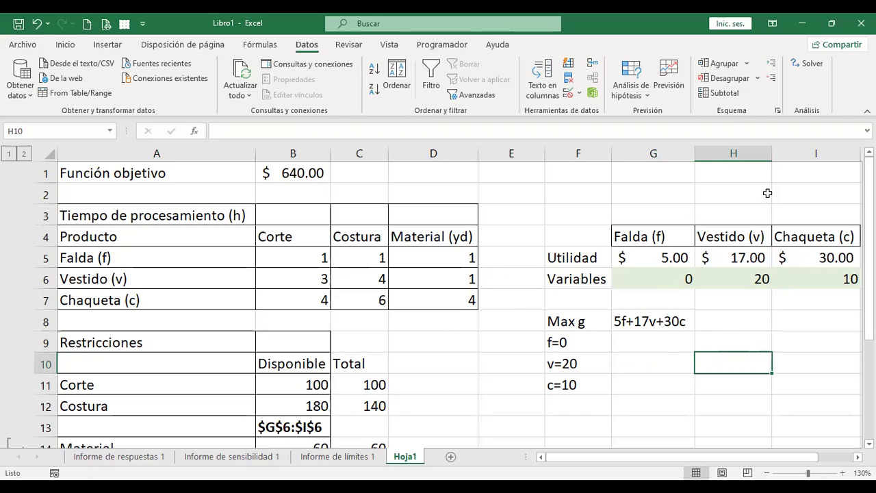
{"action": "left_click", "coordinate": [670, 363]}
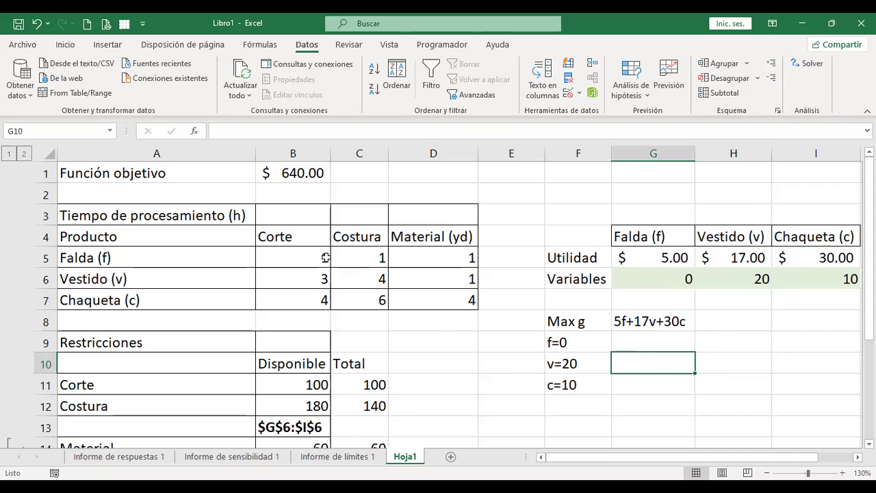
{"action": "left_click", "coordinate": [730, 340]}
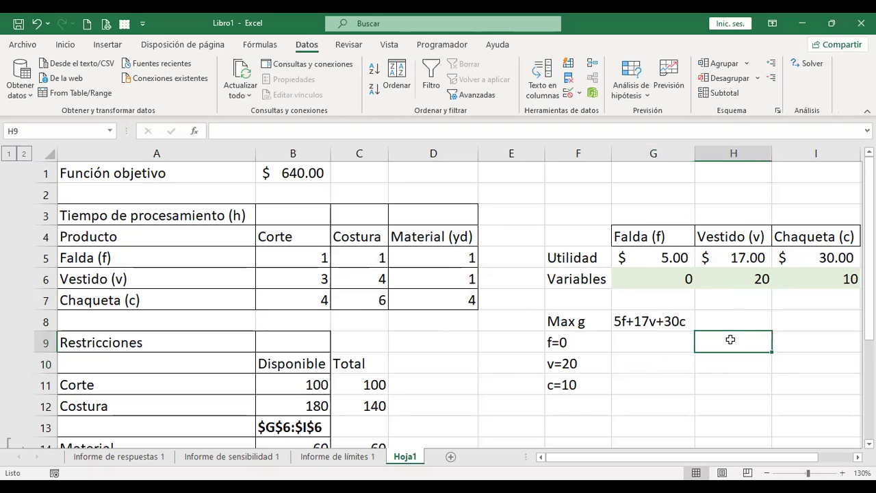